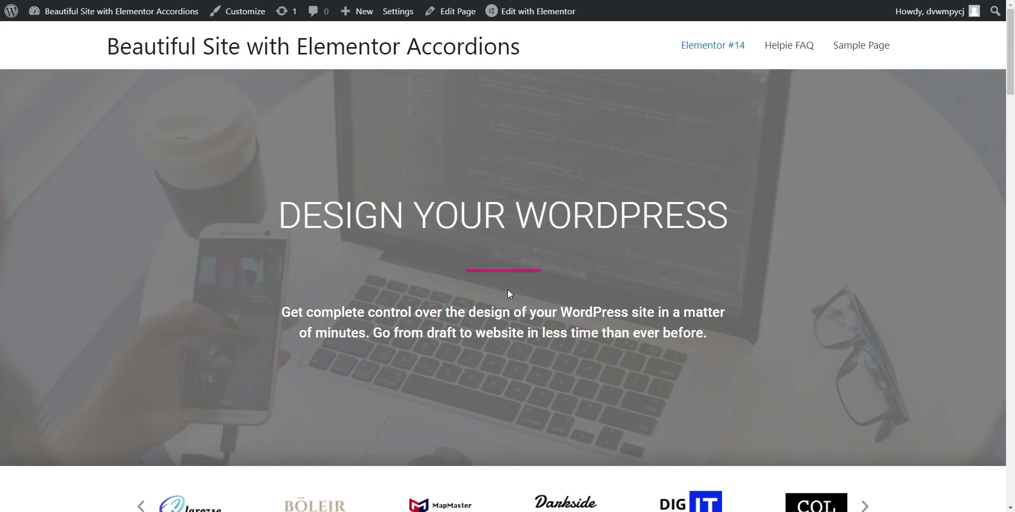
# Step: Expand and collapse the Real time stats, Multilingual & translatable, Less plugins needed and Amazingly responsive feature items
pyautogui.scroll(-6, 507, 289)
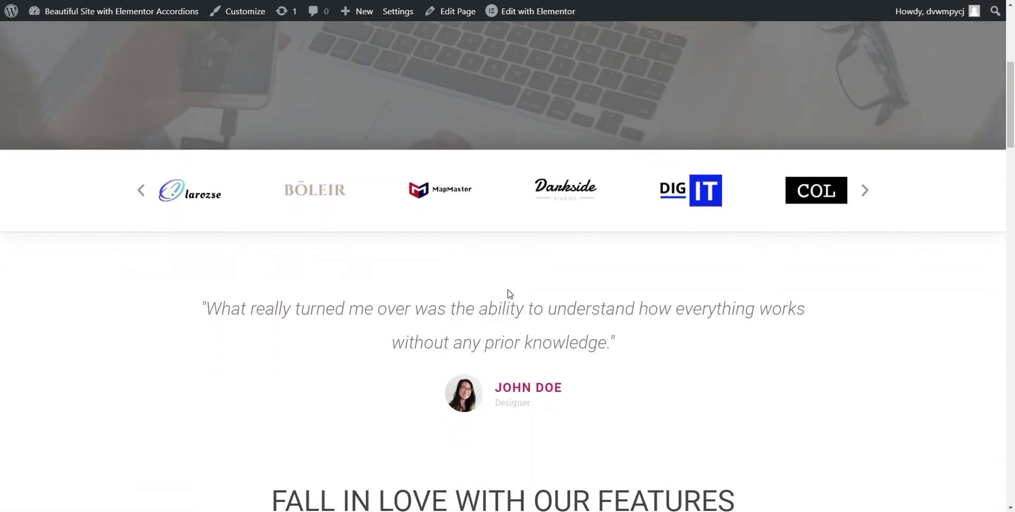
pyautogui.scroll(-4, 507, 294)
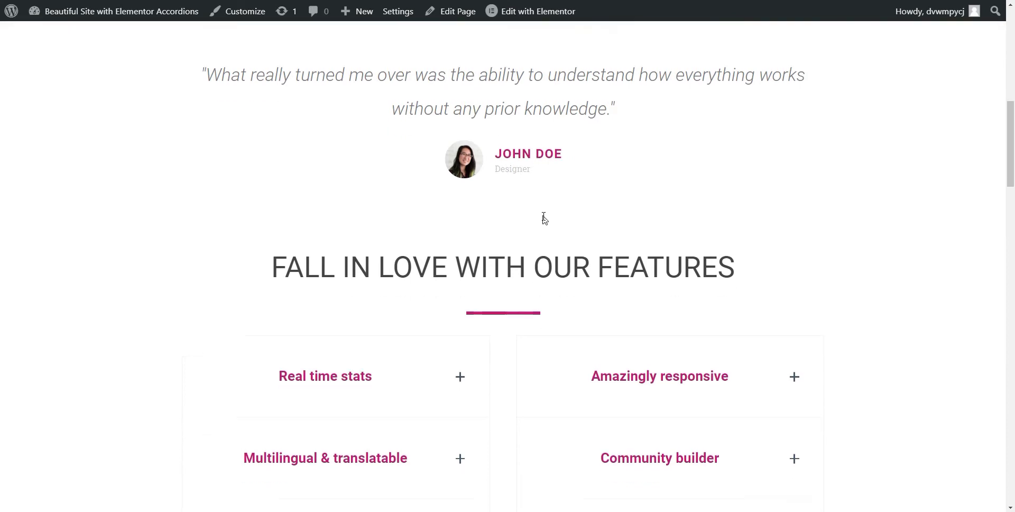
pyautogui.scroll(-3, 544, 219)
pyautogui.scroll(-11, 550, 138)
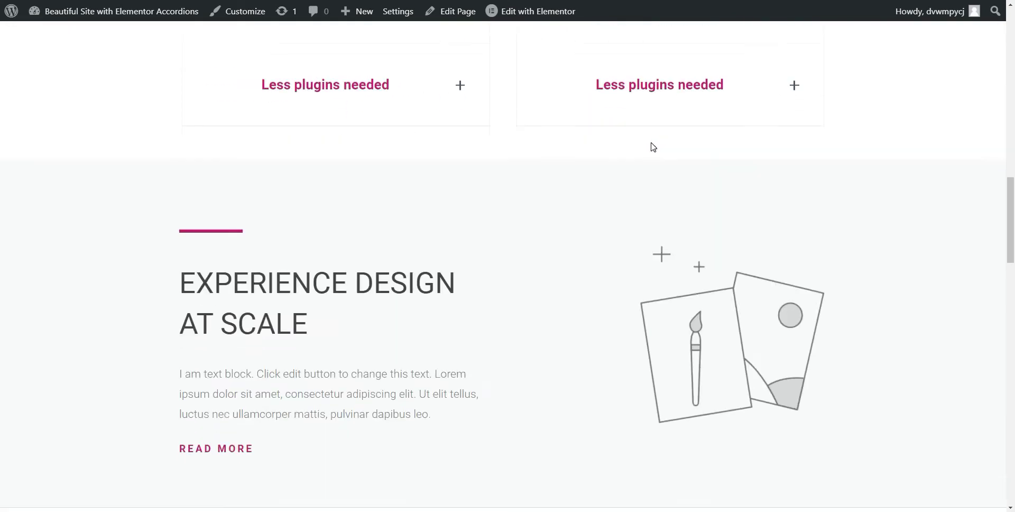
pyautogui.scroll(-18, 298, 265)
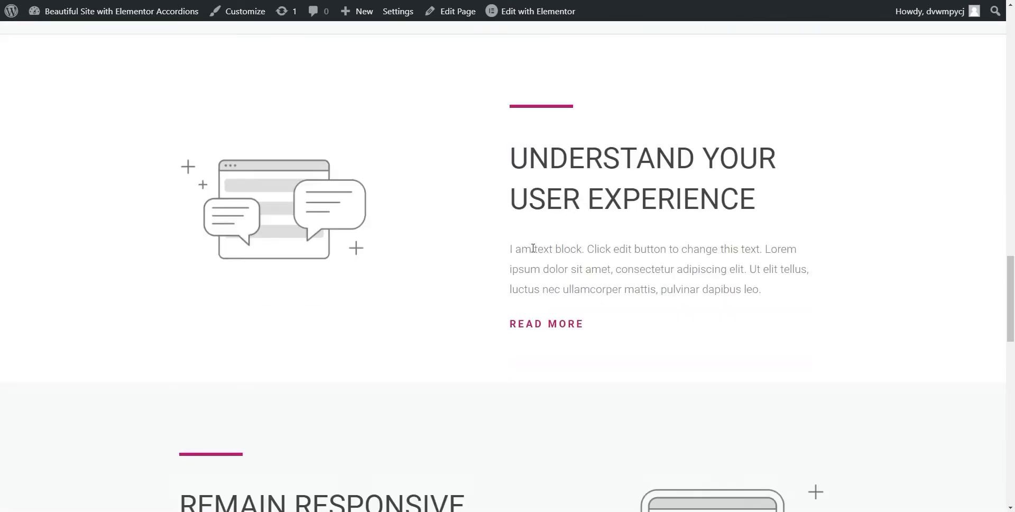
pyautogui.scroll(2, 540, 246)
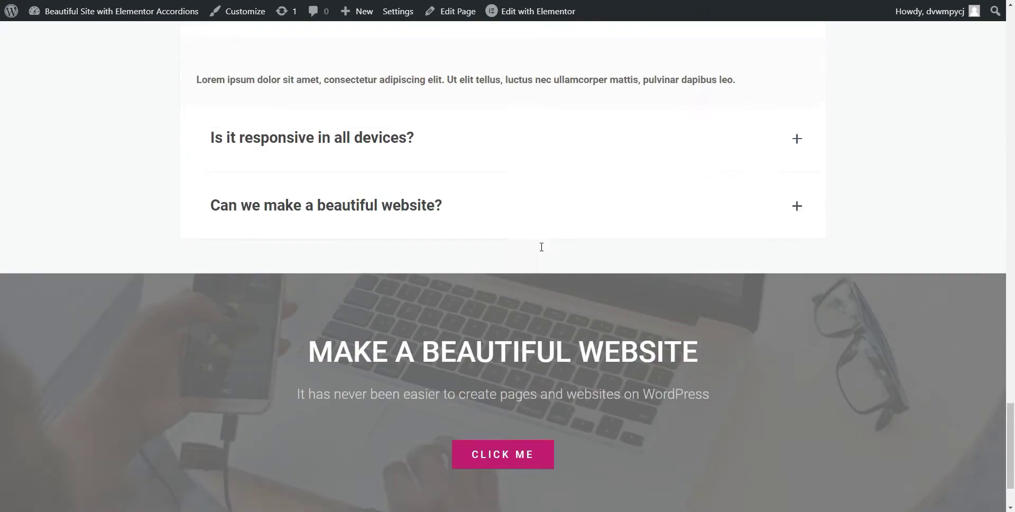
pyautogui.scroll(-1, 540, 247)
pyautogui.scroll(6, 548, 307)
pyautogui.scroll(18, 548, 306)
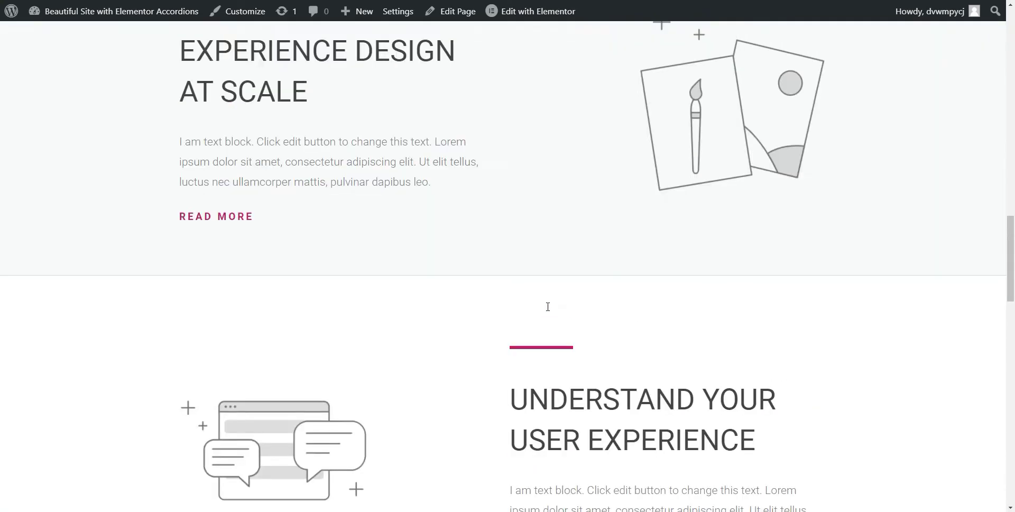
pyautogui.scroll(8, 548, 311)
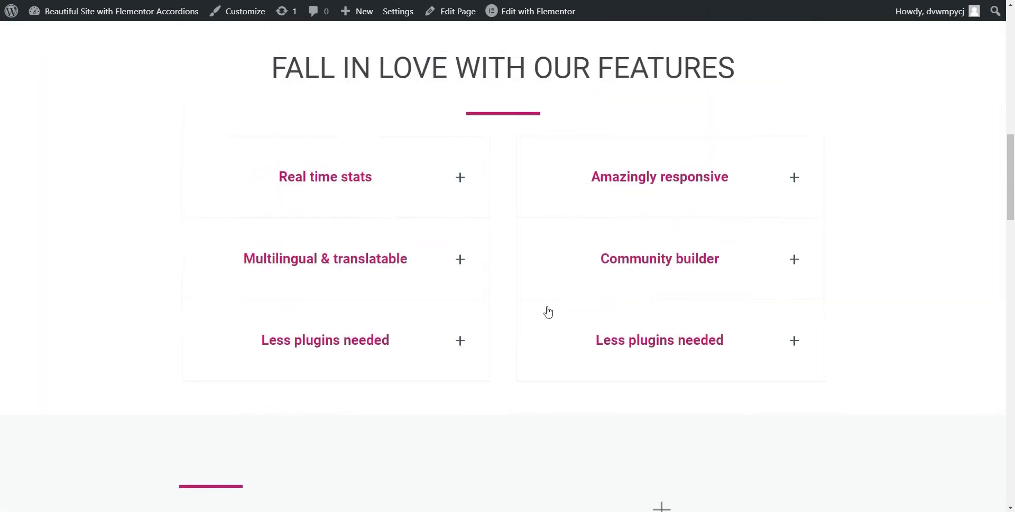
pyautogui.click(413, 223)
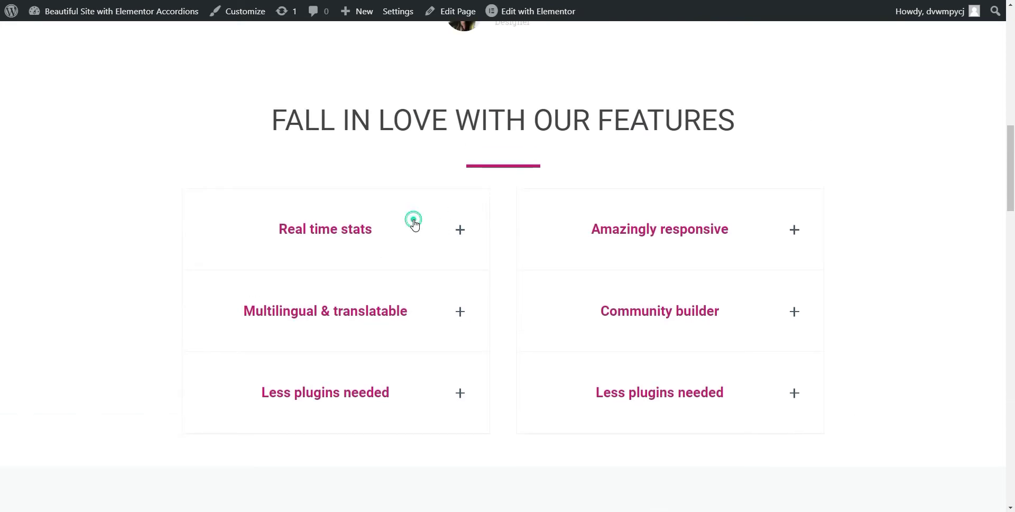
pyautogui.scroll(-1, 414, 225)
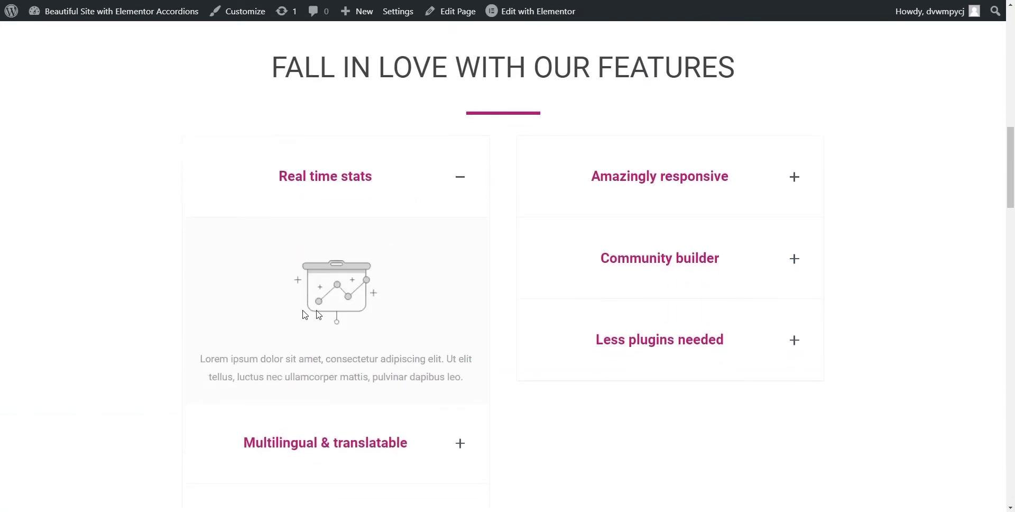
pyautogui.scroll(-4, 333, 306)
pyautogui.click(355, 239)
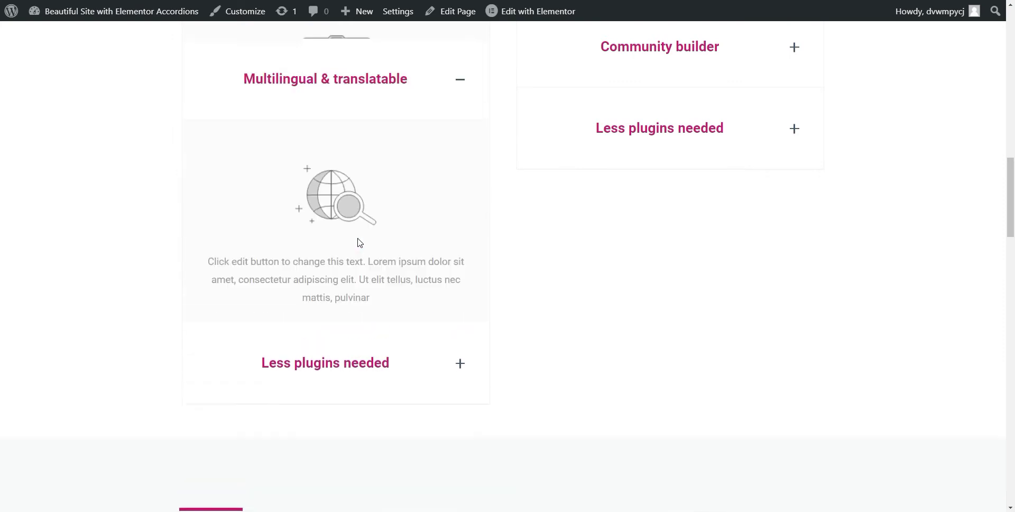
pyautogui.click(360, 328)
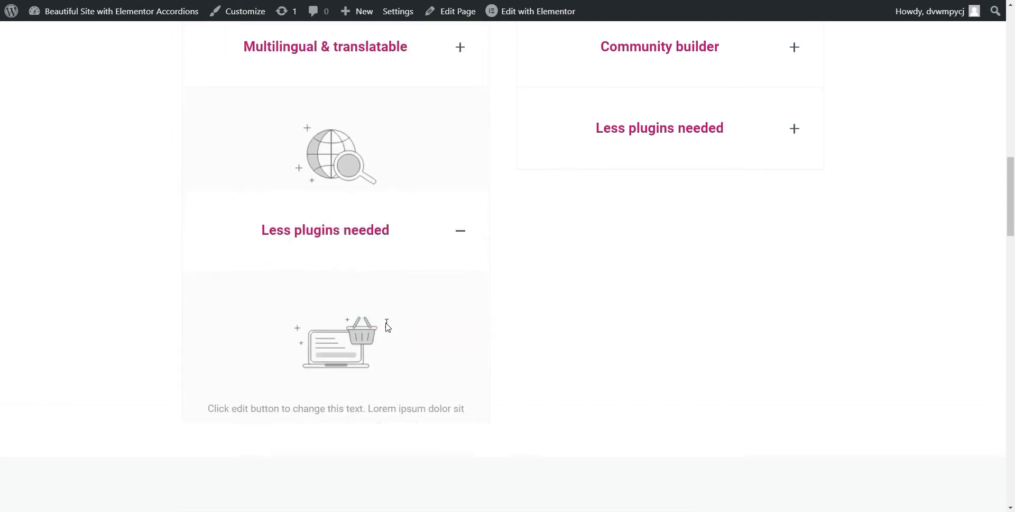
pyautogui.scroll(5, 399, 324)
pyautogui.scroll(-1, 406, 325)
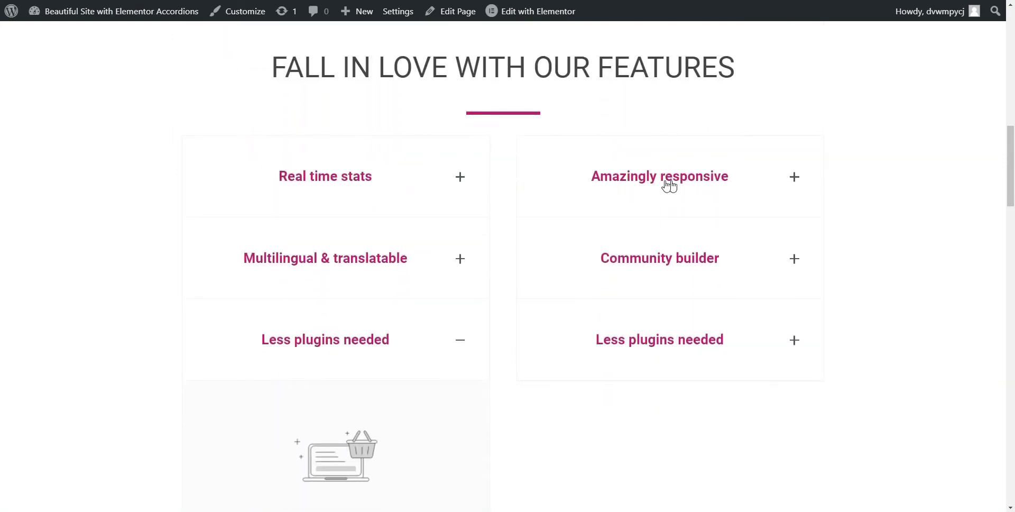
pyautogui.click(720, 186)
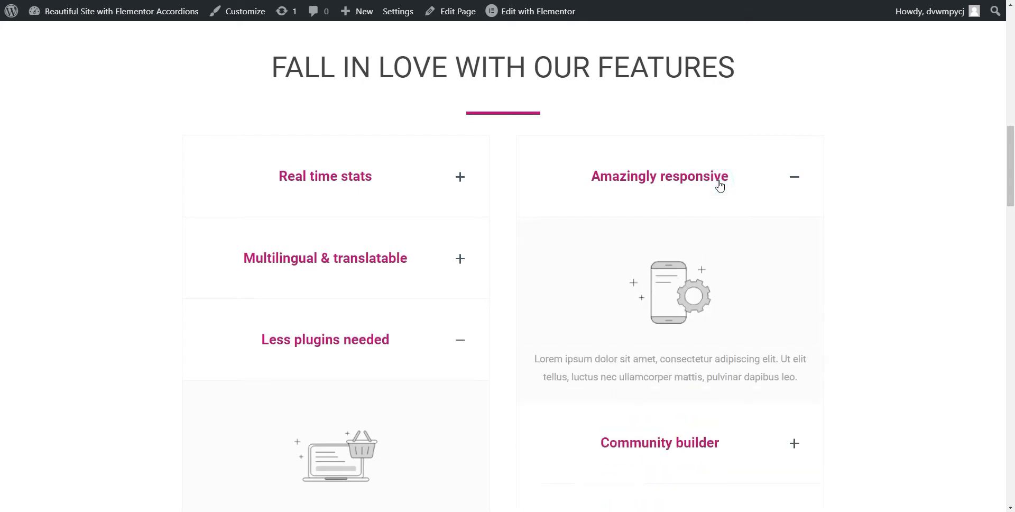
pyautogui.click(720, 186)
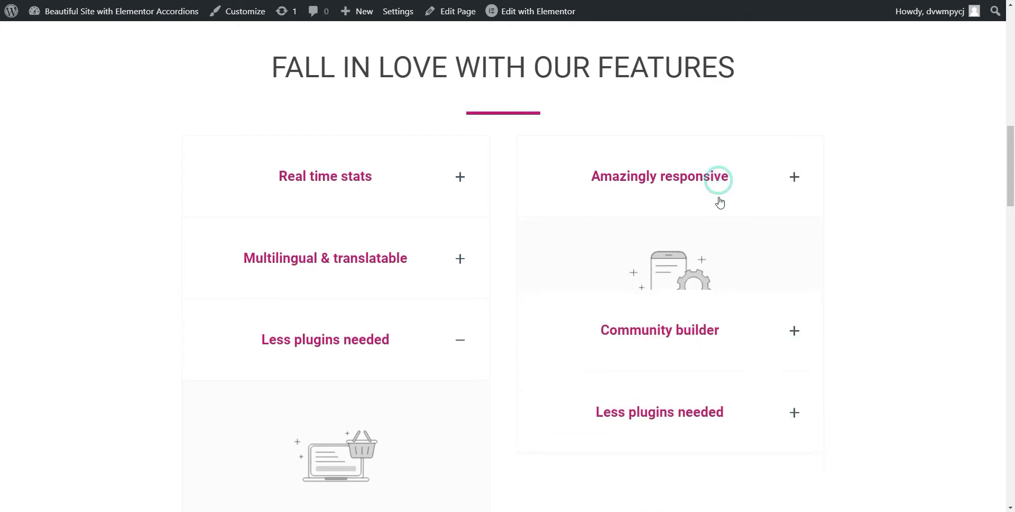
pyautogui.click(432, 339)
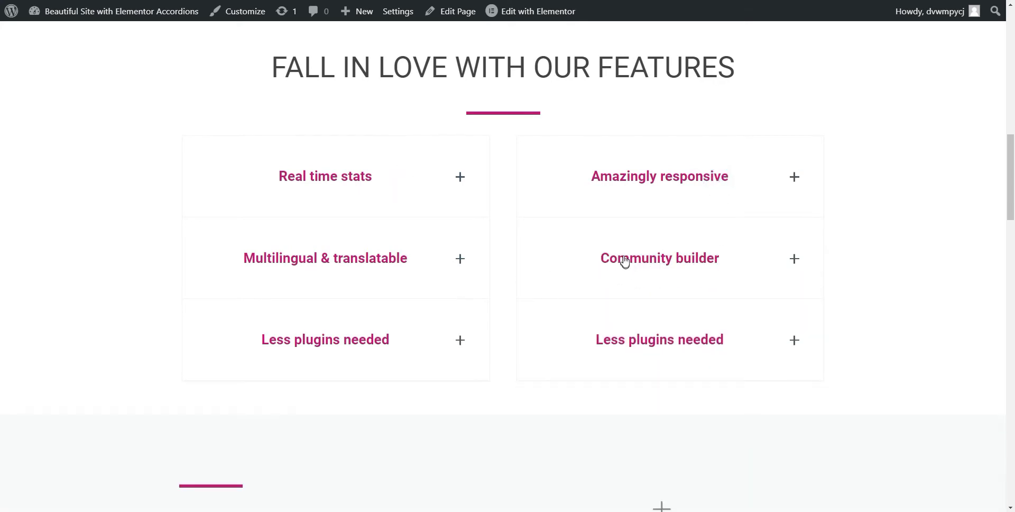
# Step: Toggle FAQ answers, revealing 'Is it responsive in all devices?' and 'Can we make a beautiful website?'
pyautogui.scroll(-5, 682, 250)
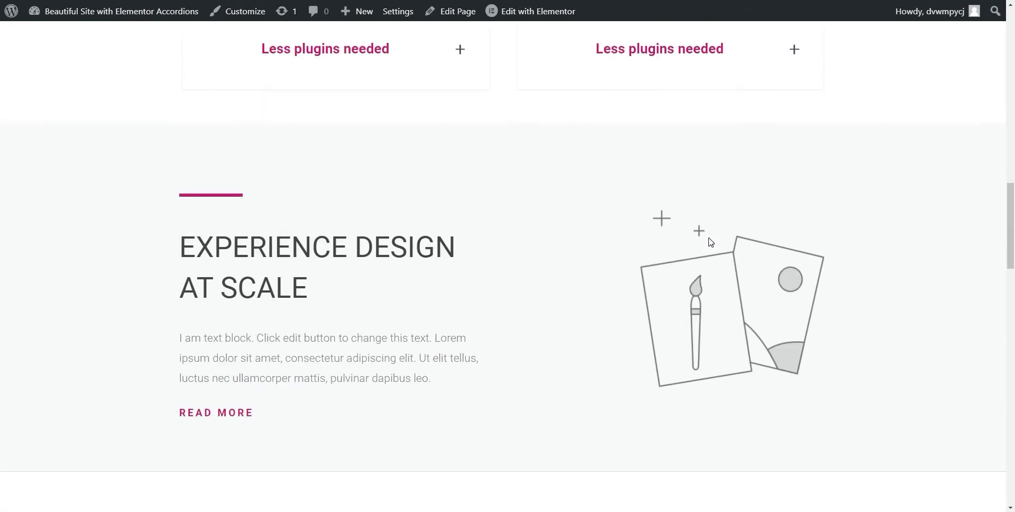
pyautogui.scroll(-14, 711, 242)
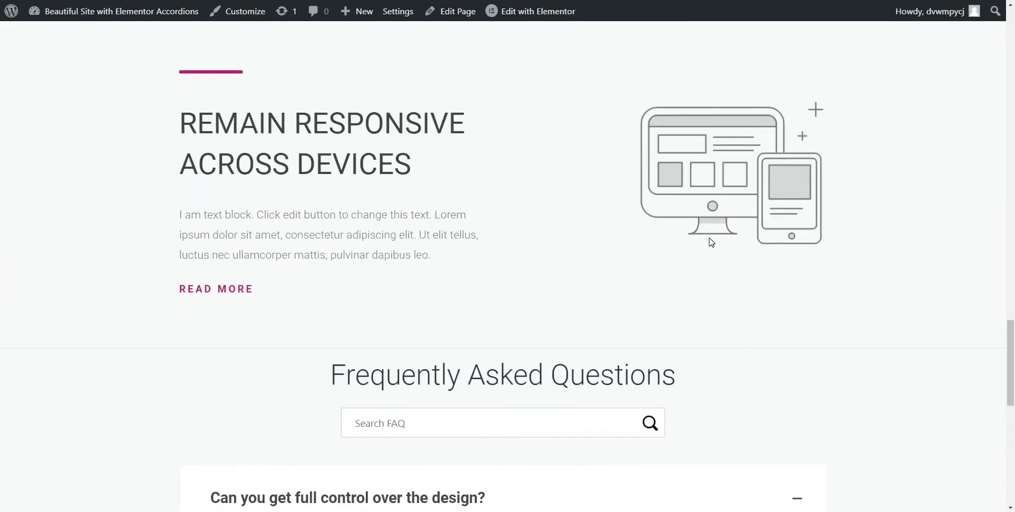
pyautogui.scroll(-5, 711, 243)
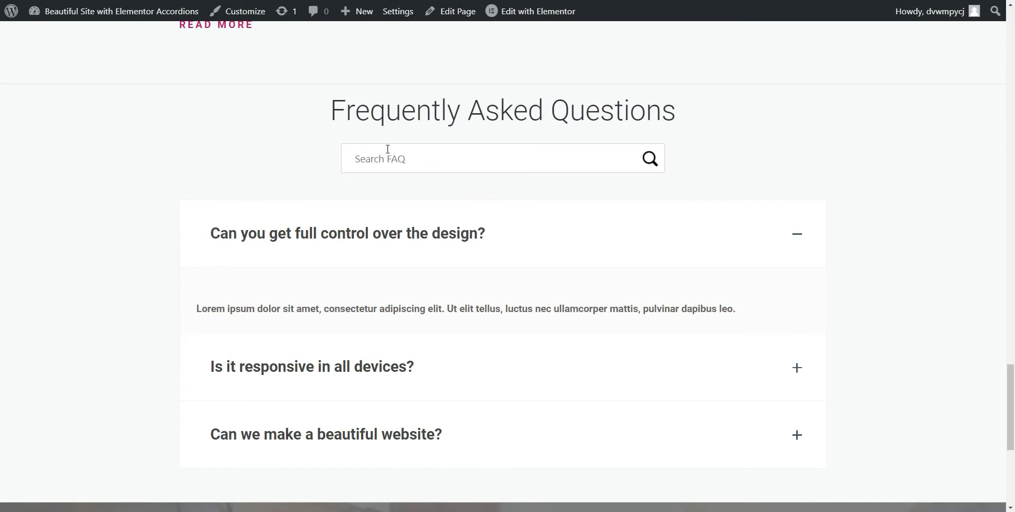
pyautogui.click(602, 233)
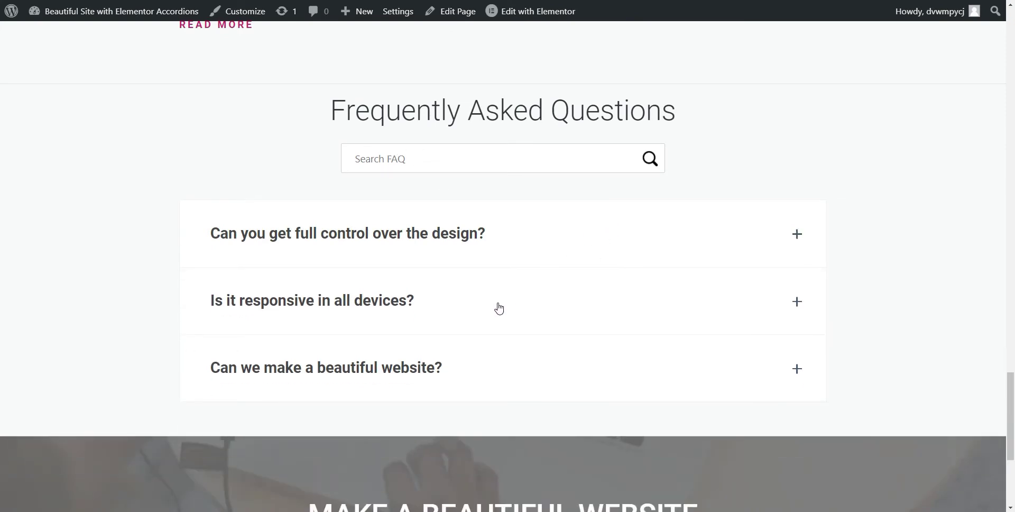
pyautogui.click(497, 304)
pyautogui.scroll(-2, 496, 308)
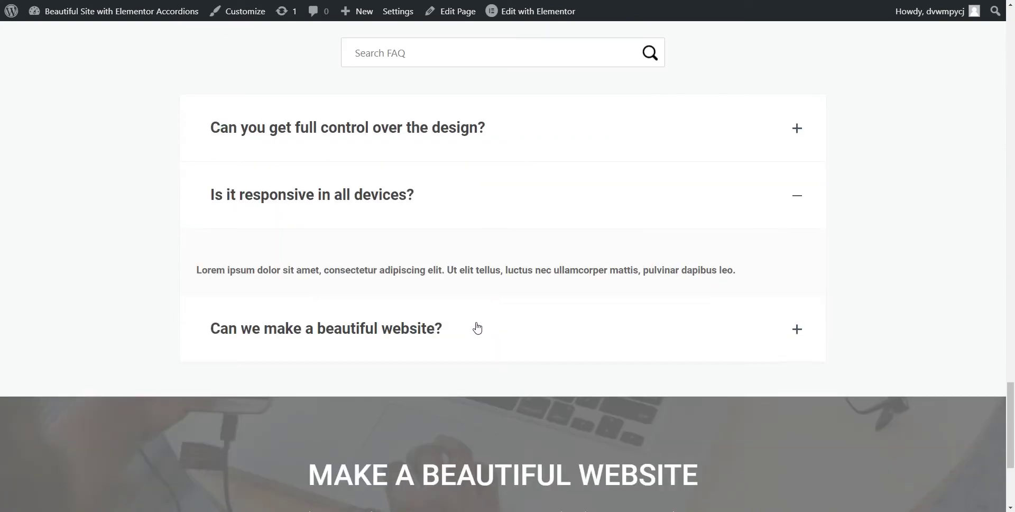
pyautogui.click(477, 328)
pyautogui.scroll(3, 475, 326)
pyautogui.click(480, 292)
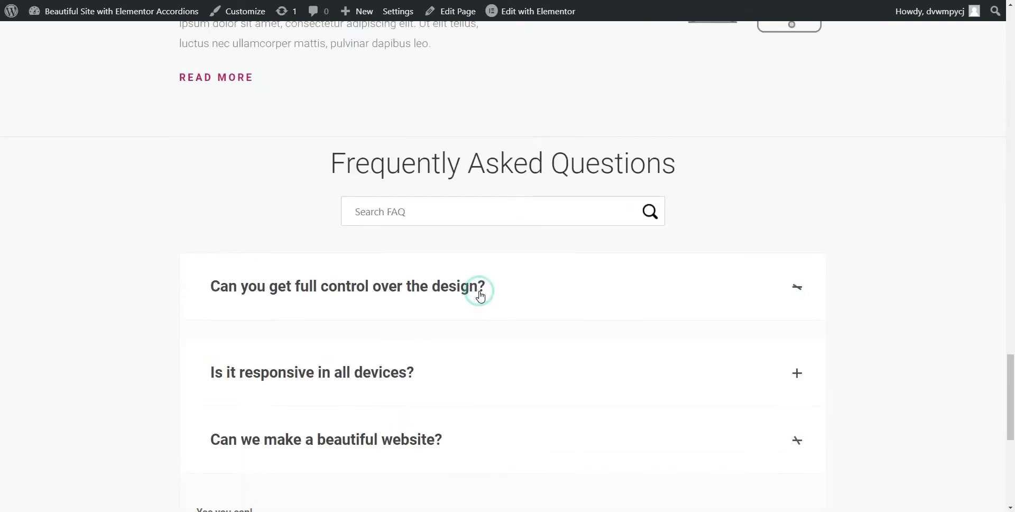
pyautogui.click(479, 291)
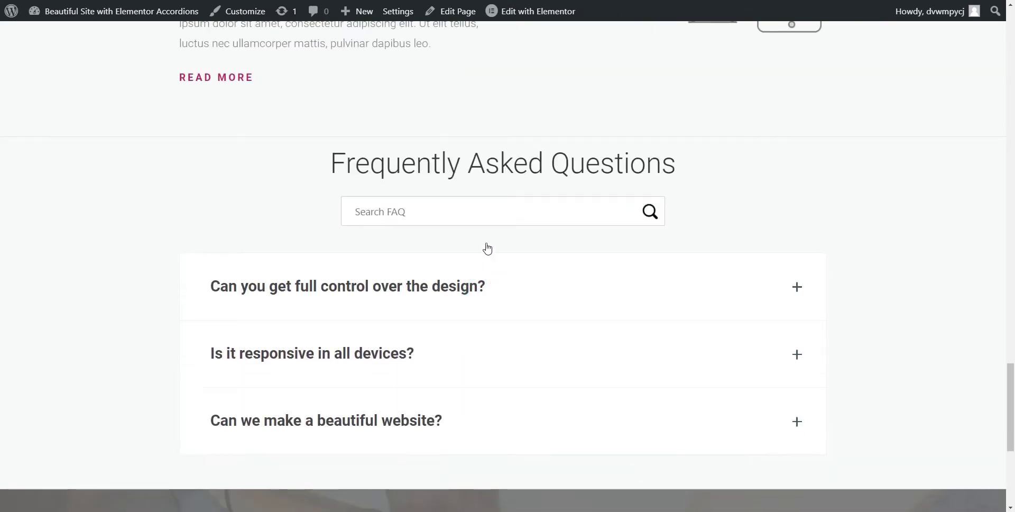
# Step: Search the FAQ for 'ca', then clear the search so all questions return
pyautogui.click(477, 209)
pyautogui.write('can')
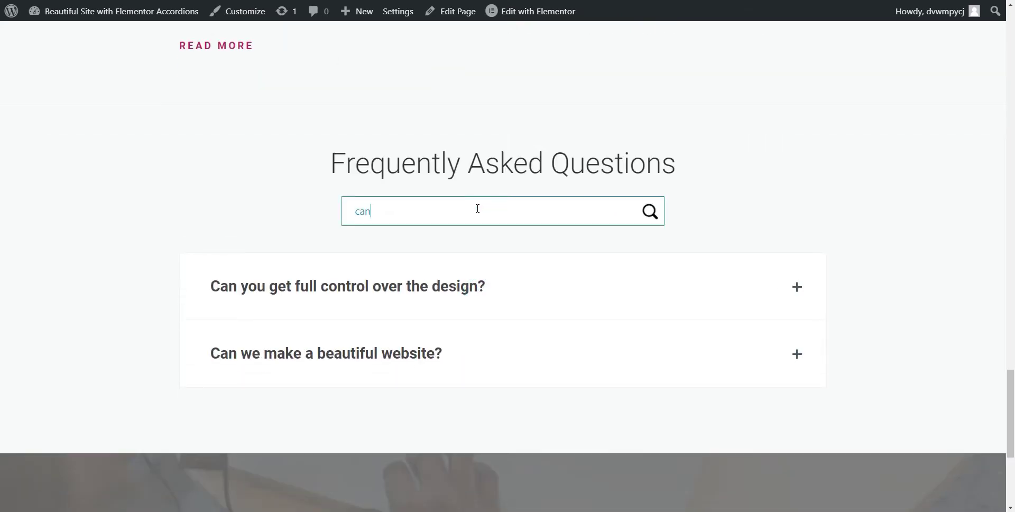
pyautogui.press('BackSpace')
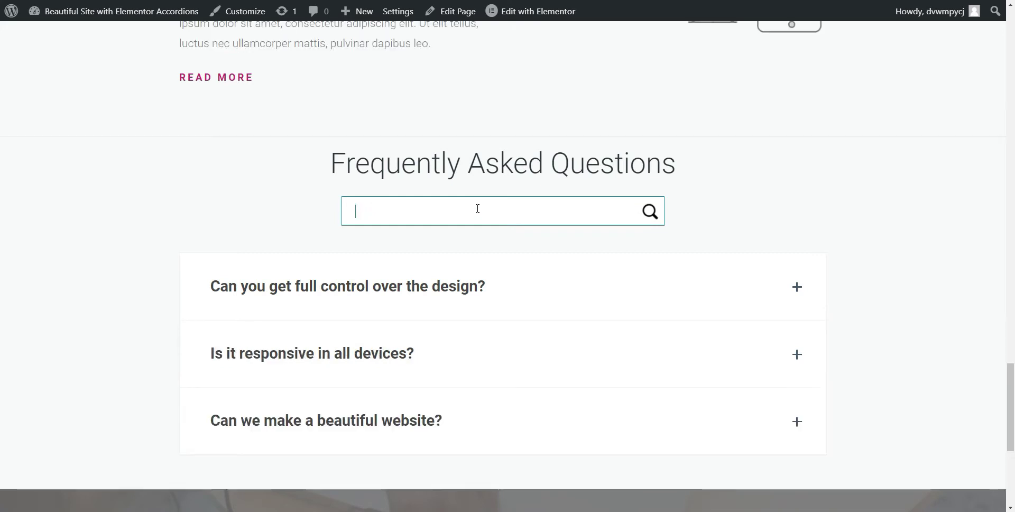
# Step: Choose Edit with Elementor from the admin bar at the top of the page
pyautogui.scroll(1, 178, 254)
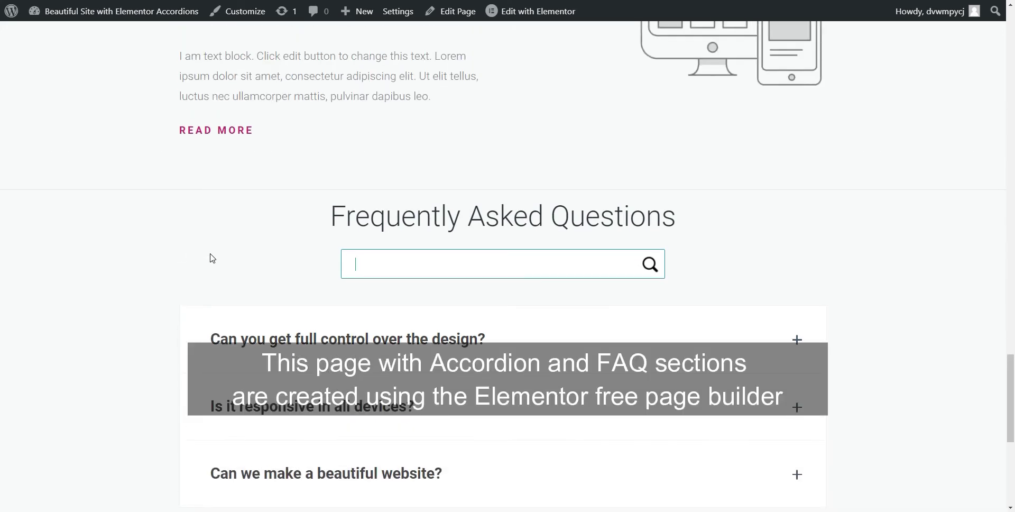
pyautogui.scroll(15, 211, 256)
pyautogui.scroll(15, 210, 257)
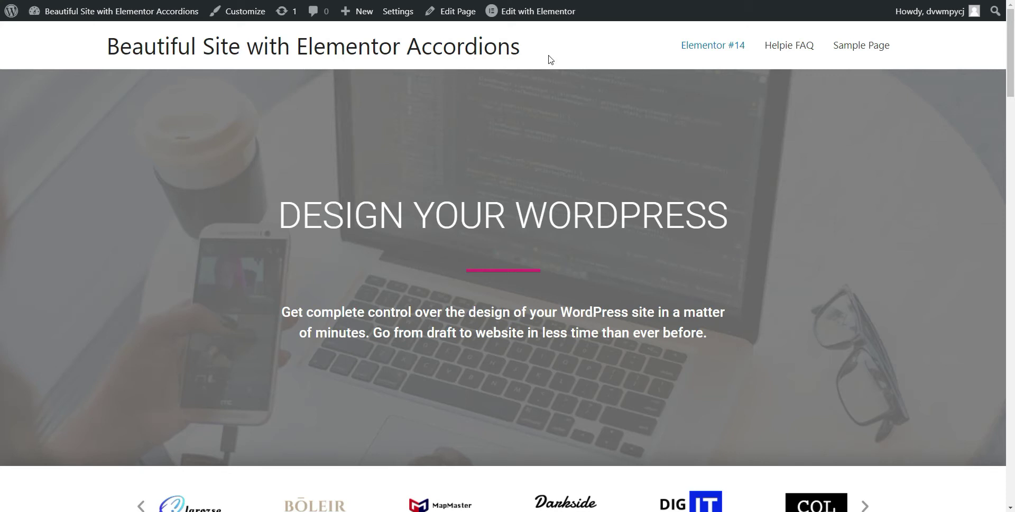
pyautogui.click(531, 14)
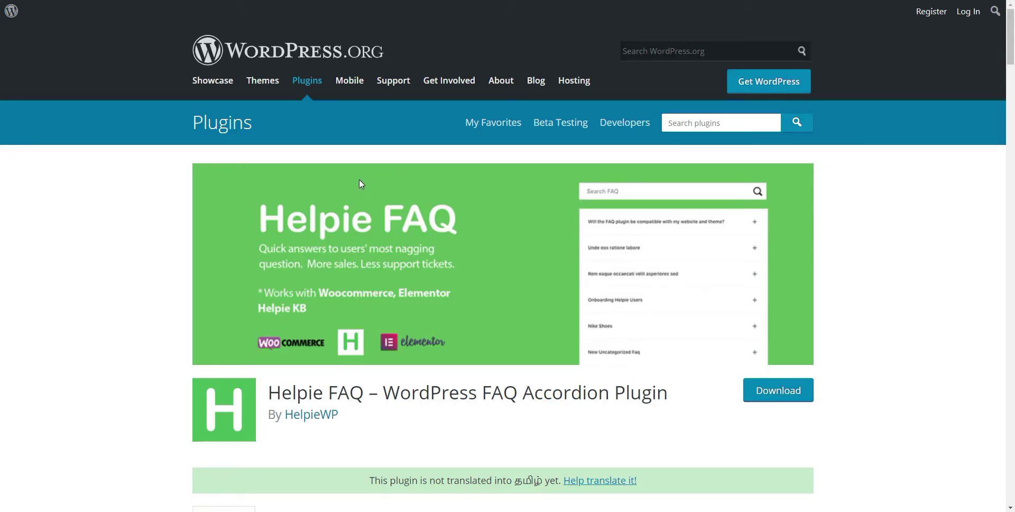
# Step: Scroll through the Helpie FAQ plugin page, highlighting the FAQs and Accordions description phrase
pyautogui.scroll(-1, 379, 179)
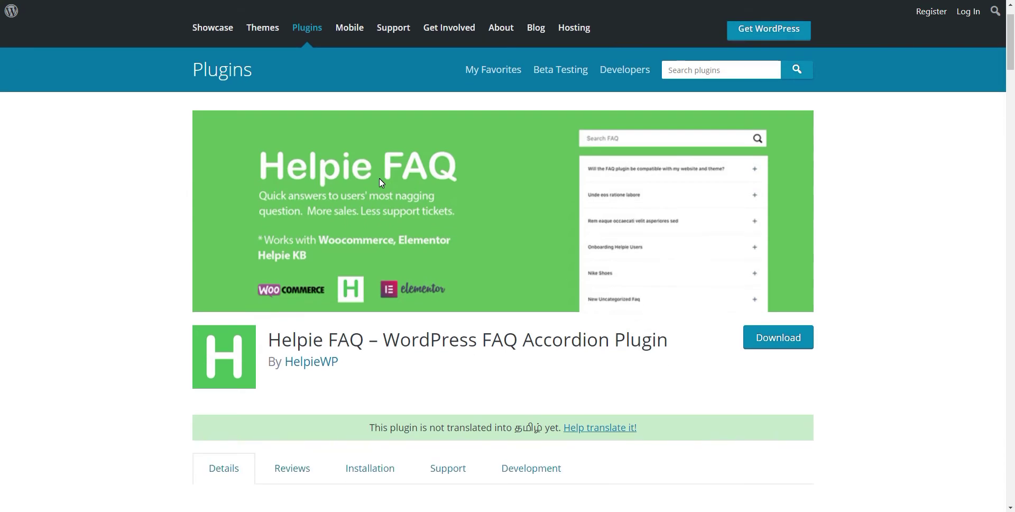
pyautogui.scroll(-2, 379, 179)
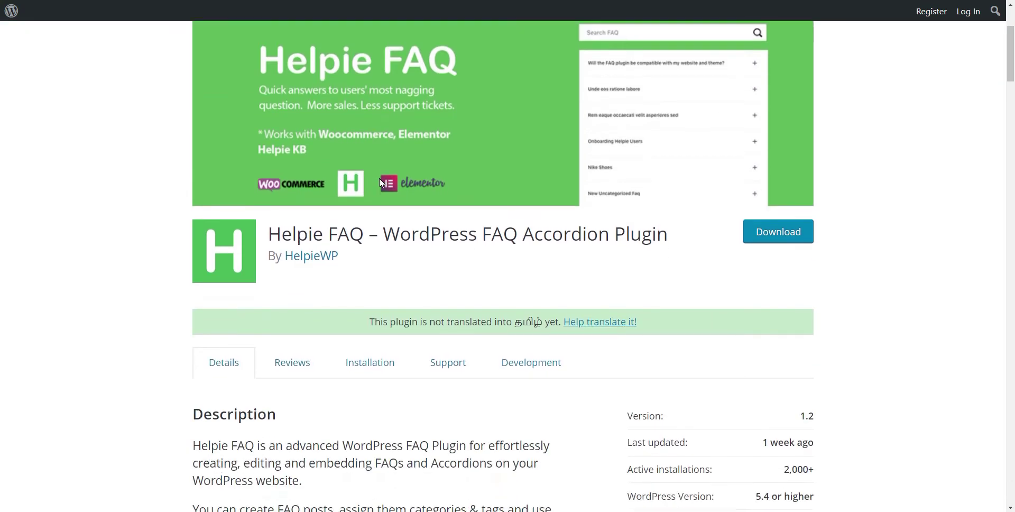
pyautogui.scroll(-1, 379, 179)
pyautogui.scroll(-1, 379, 179)
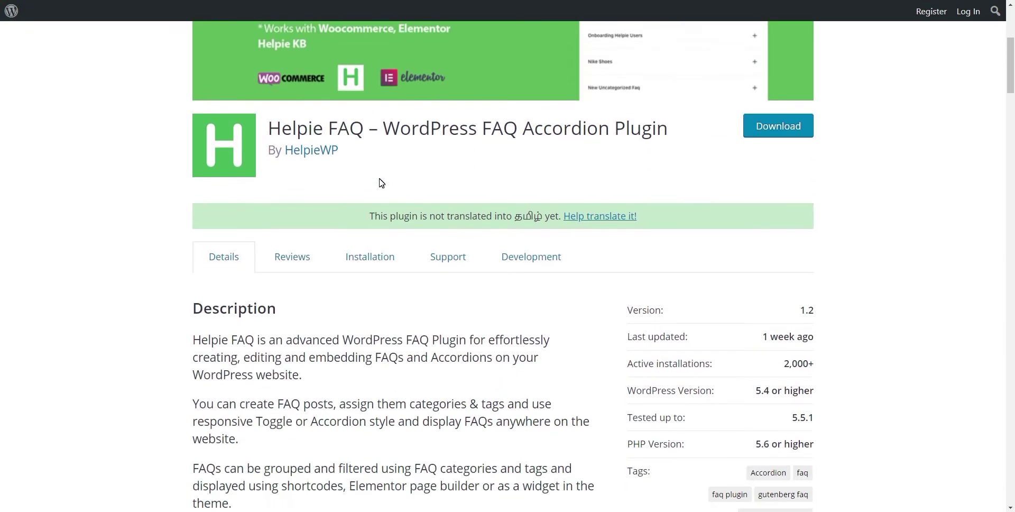
pyautogui.scroll(-3, 381, 181)
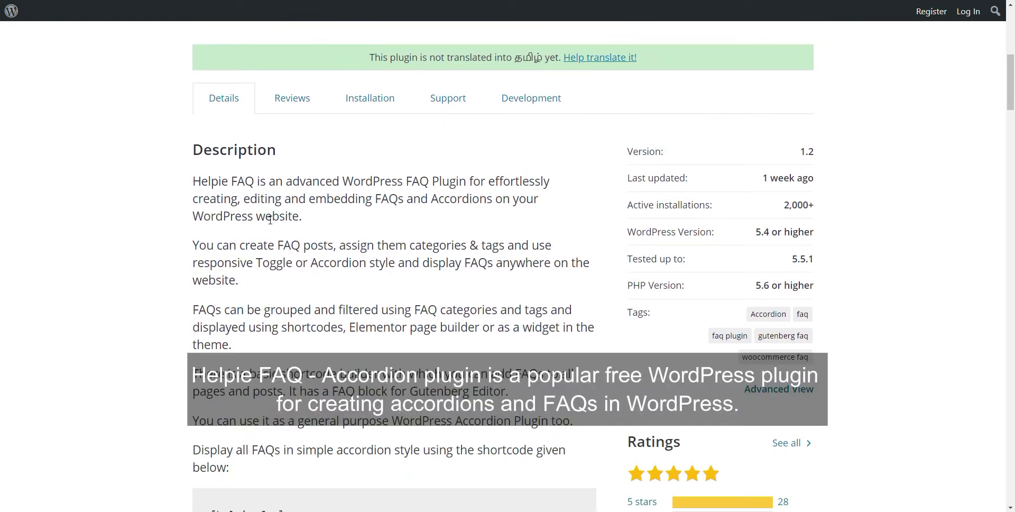
pyautogui.moveTo(373, 199); pyautogui.dragTo(543, 198)
pyautogui.moveTo(543, 198); pyautogui.dragTo(364, 204)
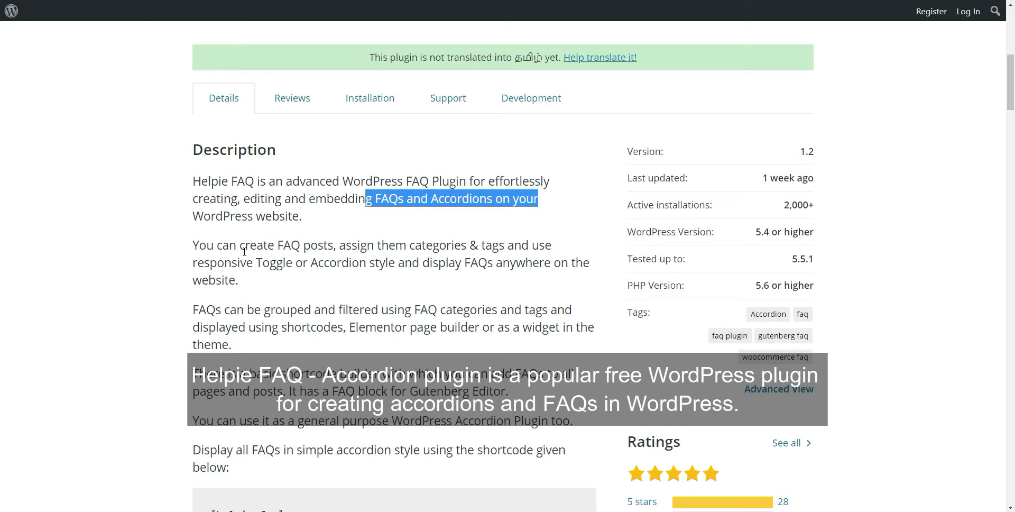
pyautogui.click(366, 234)
pyautogui.scroll(6, 376, 233)
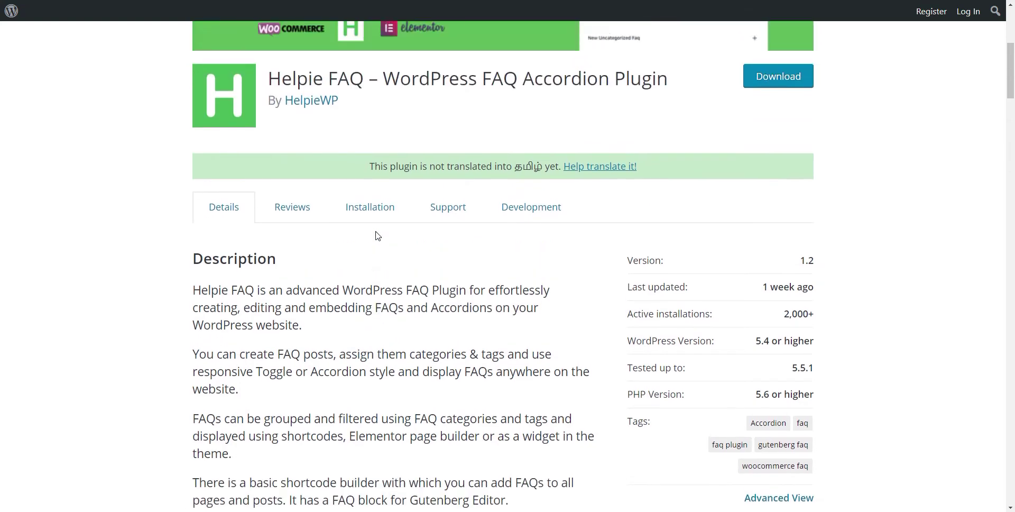
pyautogui.scroll(2, 385, 231)
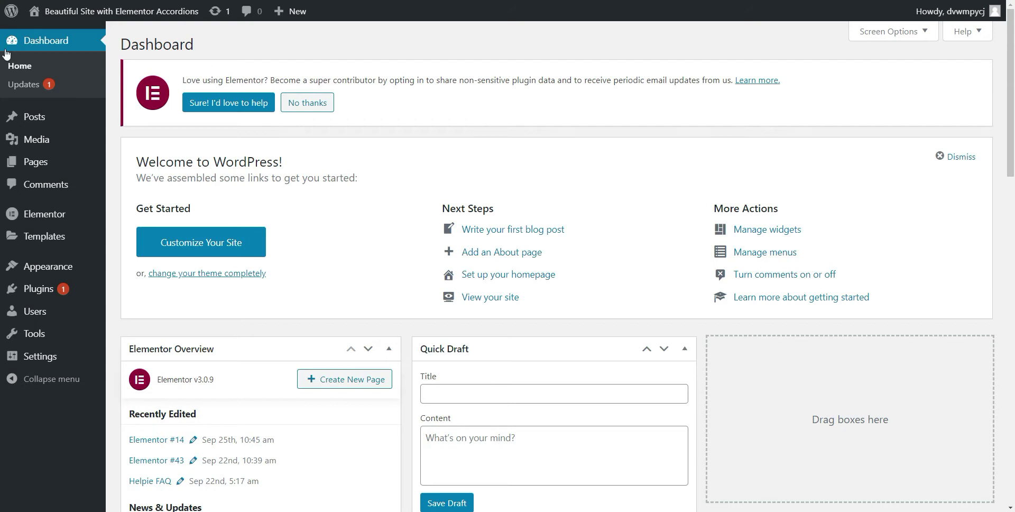
# Step: Go to the Add New Plugins page from the Plugins sidebar menu
pyautogui.moveTo(33, 298)
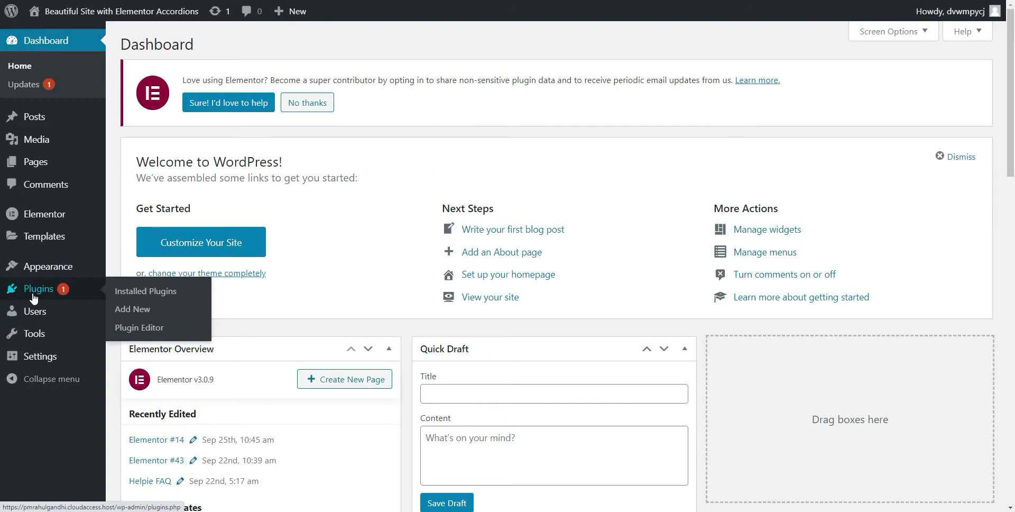
pyautogui.click(132, 311)
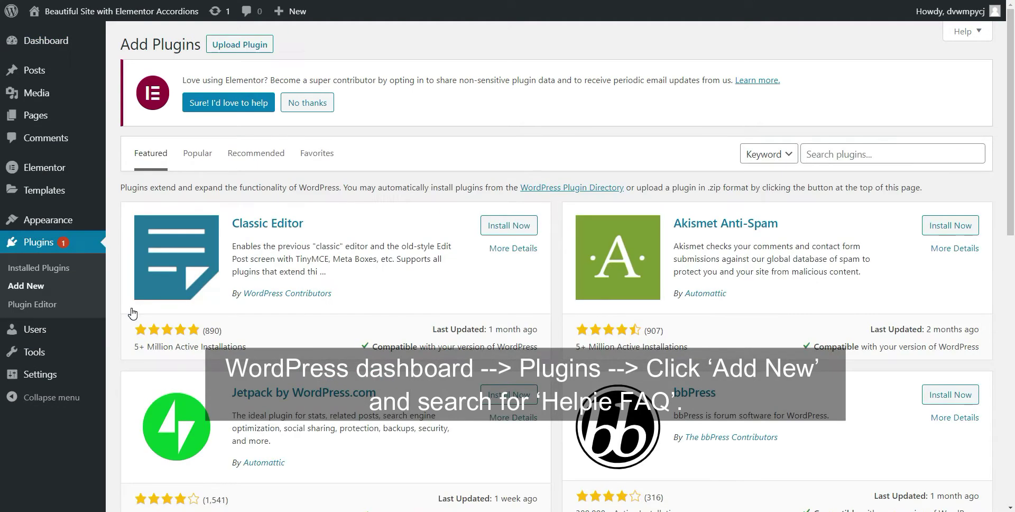
# Step: Search for 'helpie faq', then install and activate the Helpie FAQ plugin
pyautogui.click(857, 153)
pyautogui.write('he')
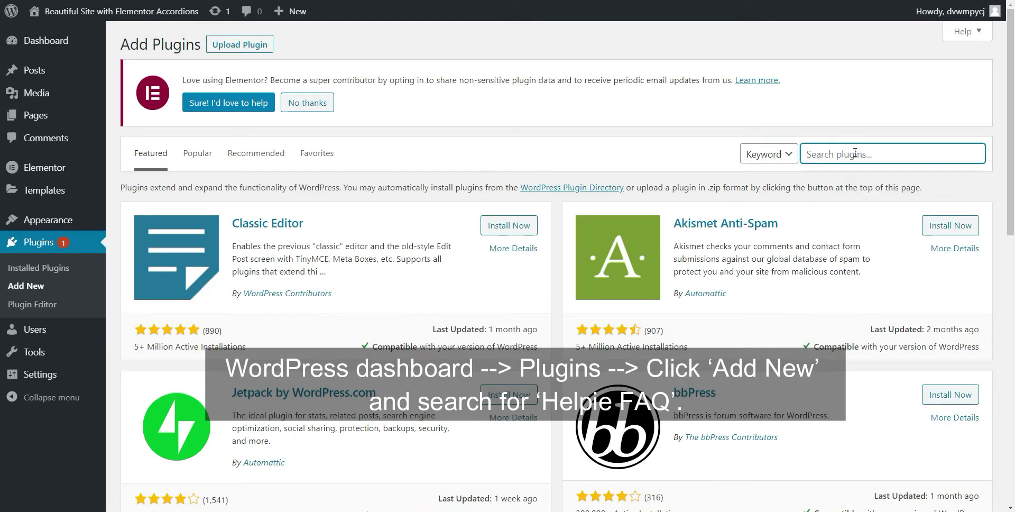
pyautogui.write('lpie faq')
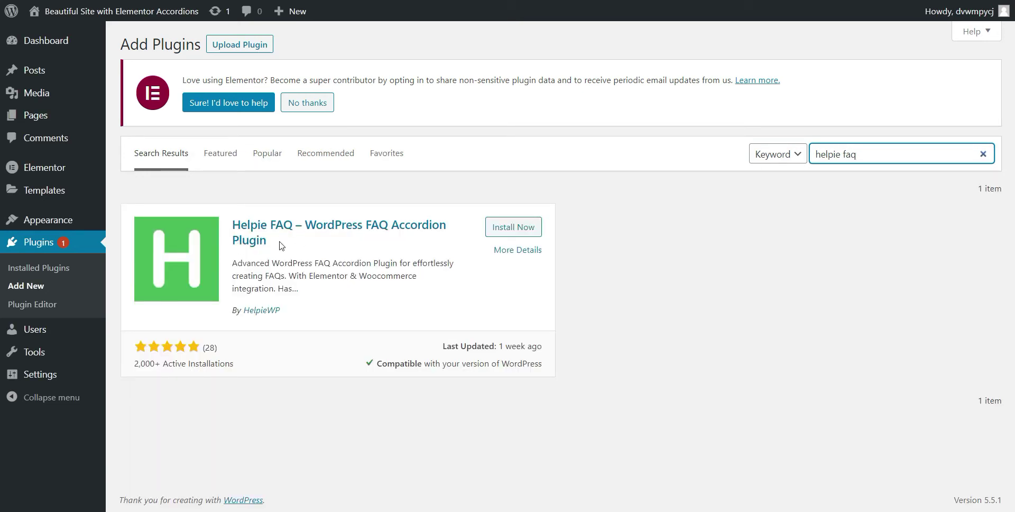
pyautogui.click(502, 230)
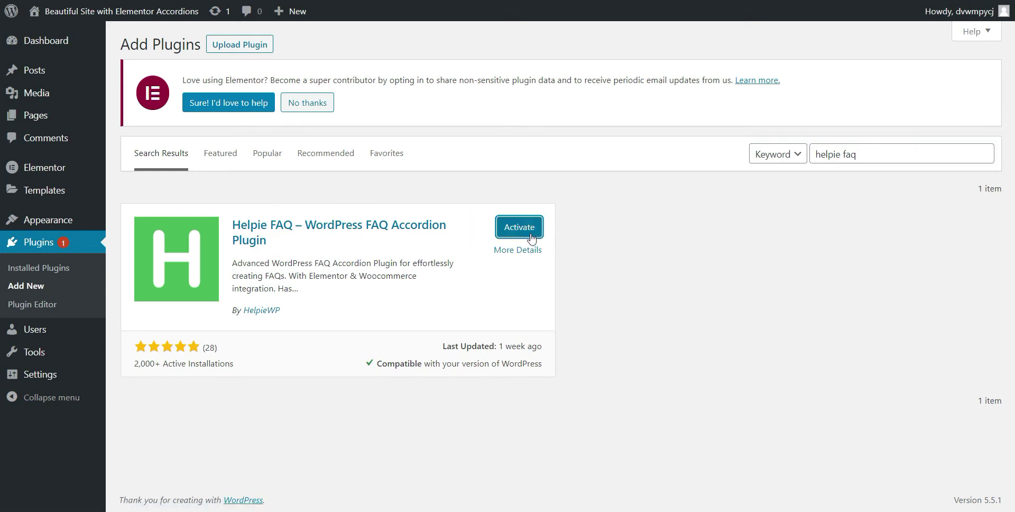
pyautogui.click(528, 233)
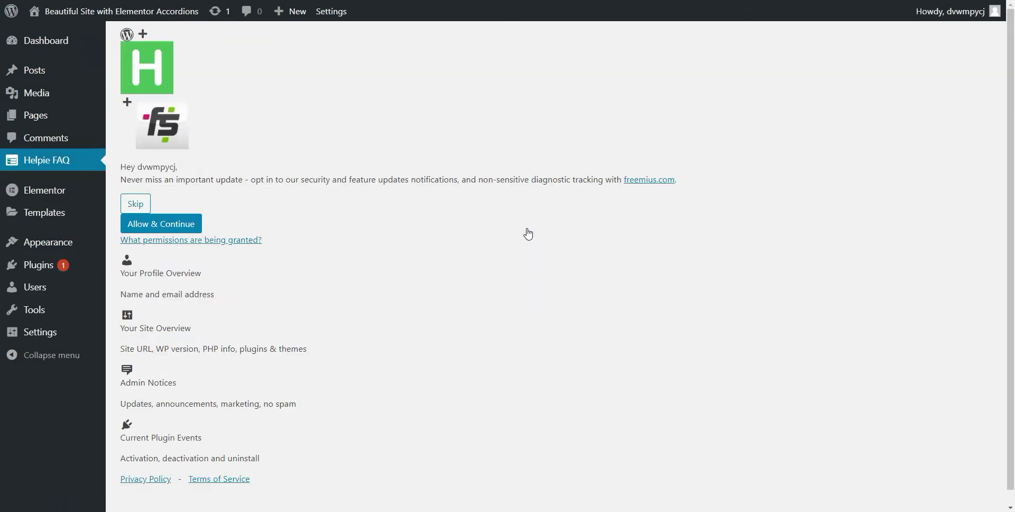
# Step: Skip the Helpie FAQ data-sharing opt-in screen
pyautogui.click(405, 203)
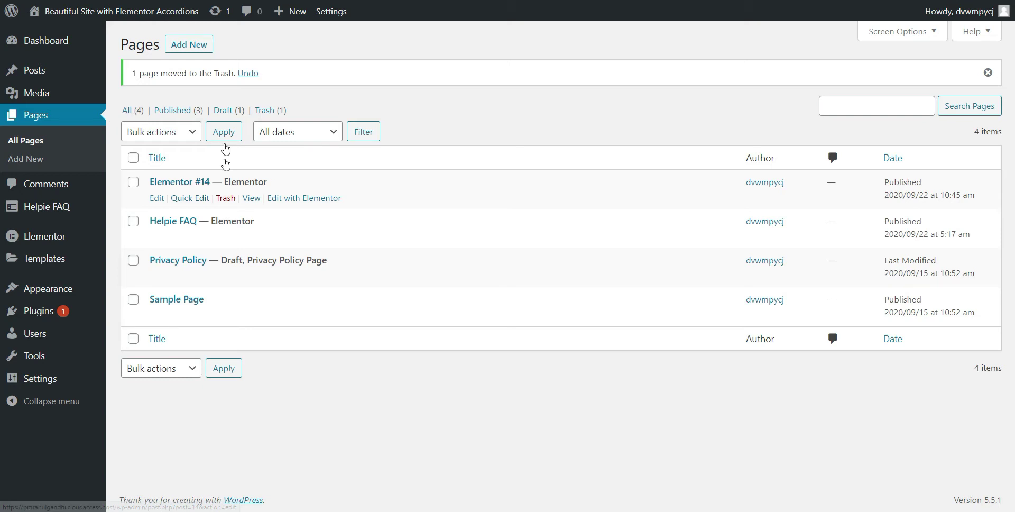
# Step: Create a new page titled 'New Page' and save it as a draft
pyautogui.click(196, 50)
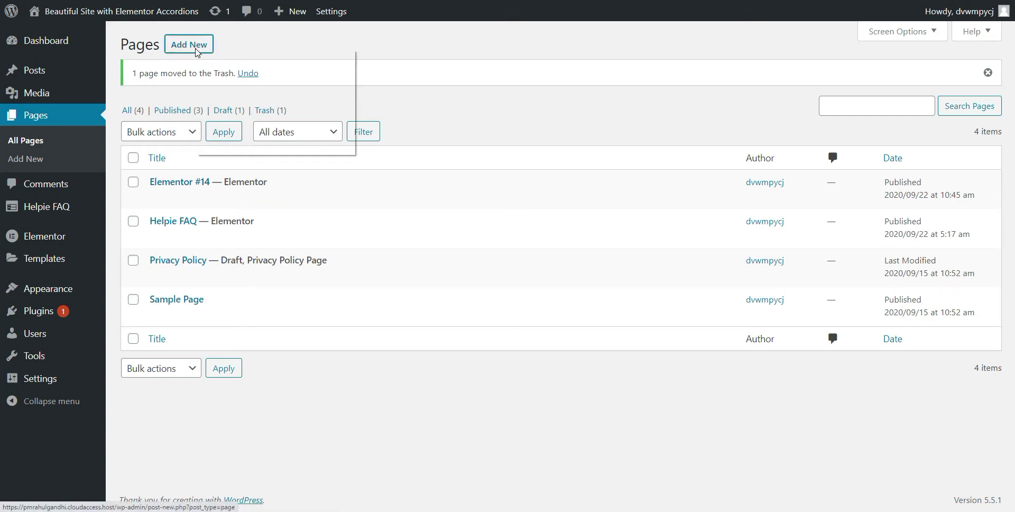
pyautogui.click(205, 56)
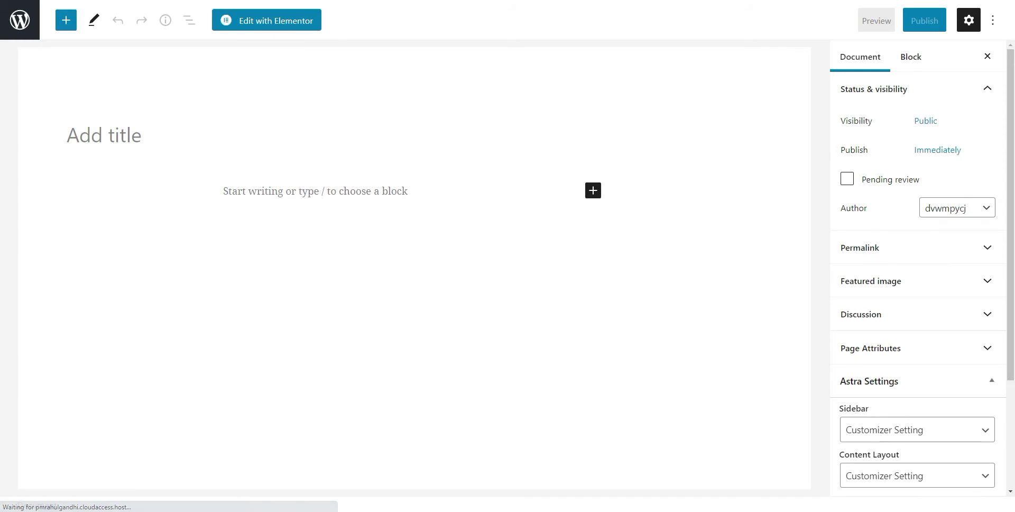
pyautogui.click(108, 135)
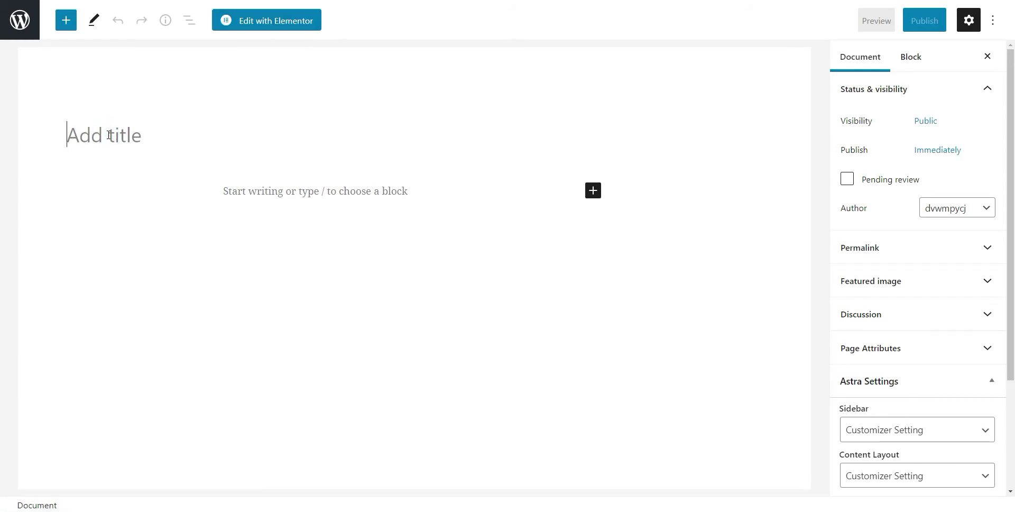
pyautogui.write('New Page')
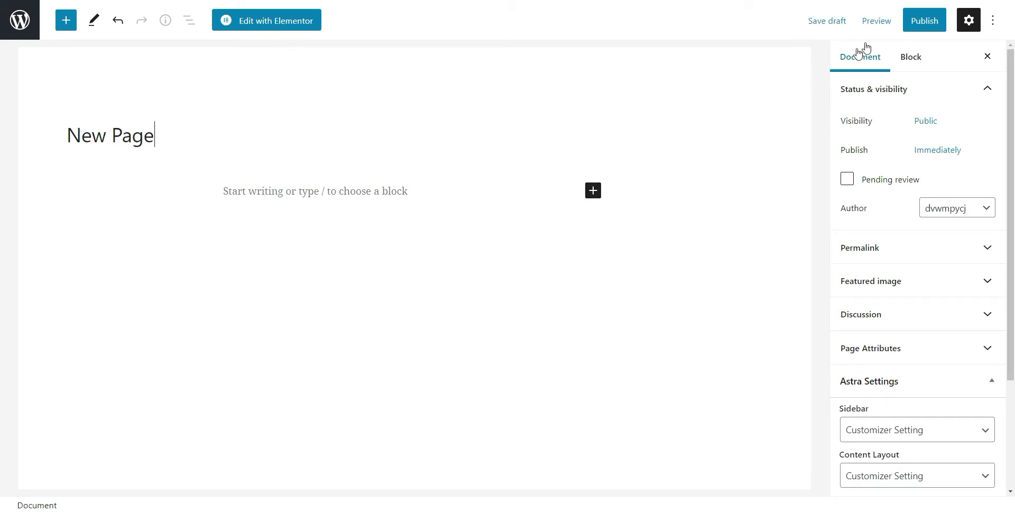
pyautogui.click(828, 21)
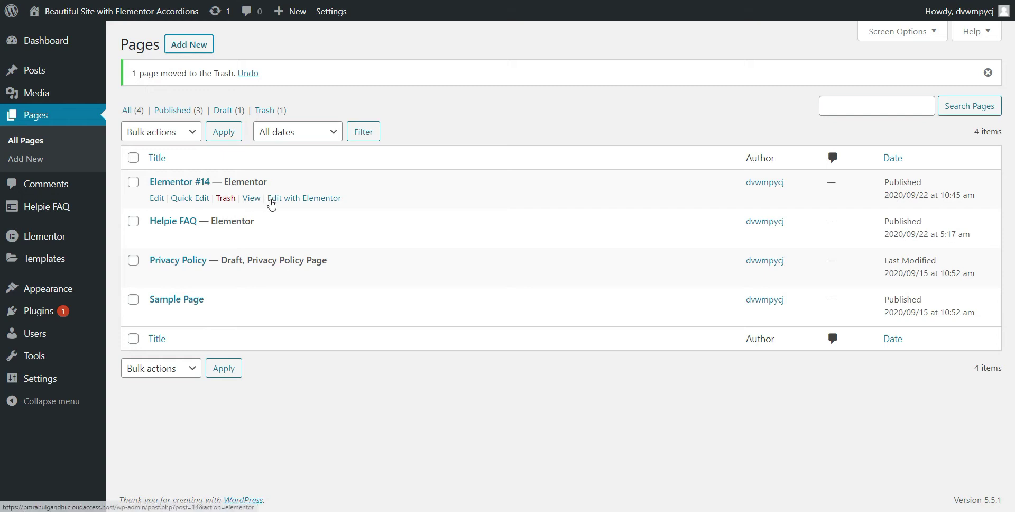
# Step: Open the Elementor #14 page in the Elementor editor in a new tab
pyautogui.rightClick(271, 200)
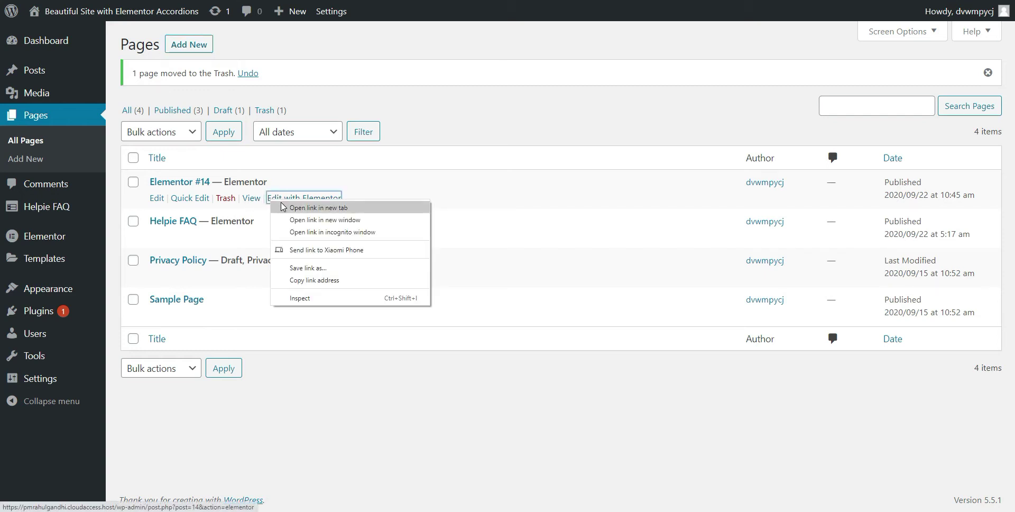
pyautogui.click(282, 206)
pyautogui.click(282, 207)
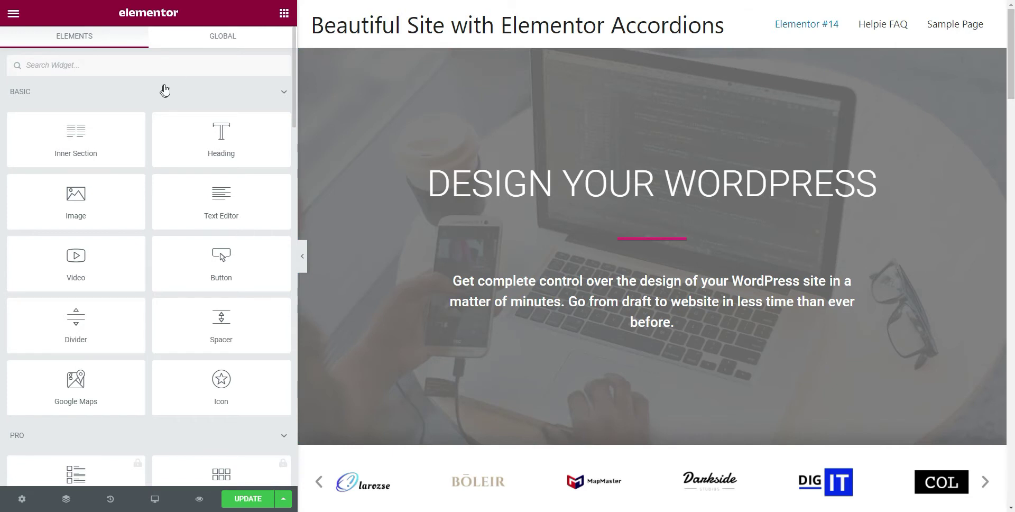
# Step: Search the Elements panel for 'faq' to list the two Helpie FAQ widgets
pyautogui.click(169, 64)
pyautogui.write('faq')
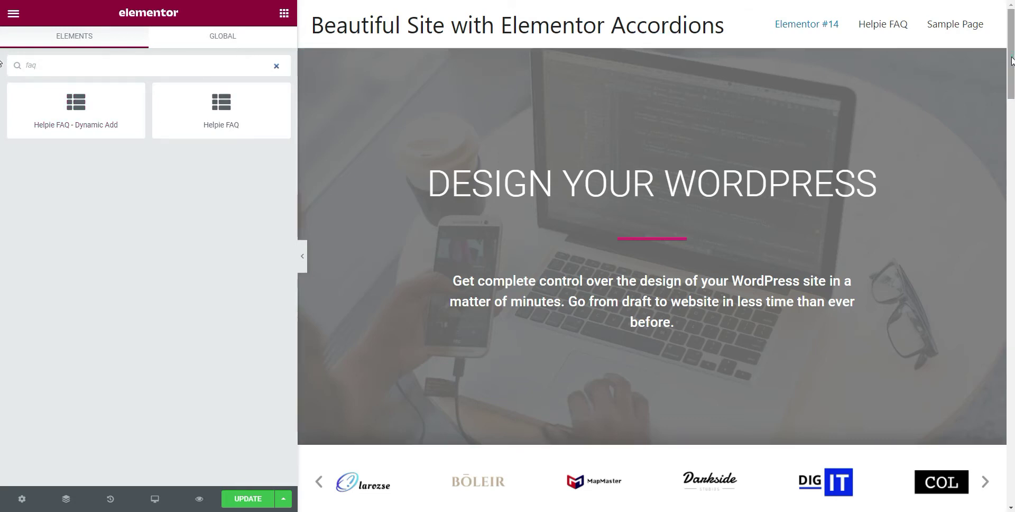
pyautogui.scroll(-12, 1013, 180)
pyautogui.scroll(3, 1013, 180)
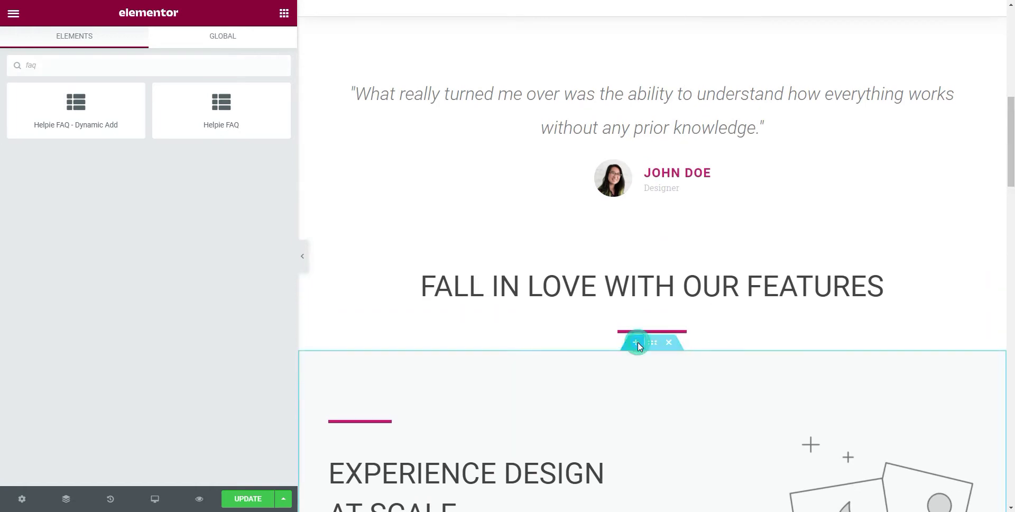
# Step: Insert a new two-column section below the features heading
pyautogui.click(637, 342)
pyautogui.click(637, 305)
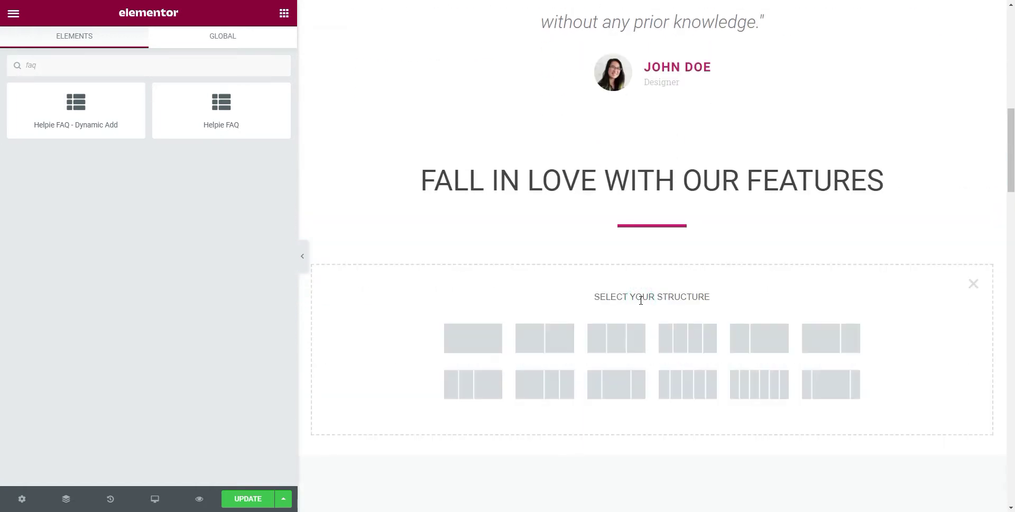
pyautogui.click(555, 343)
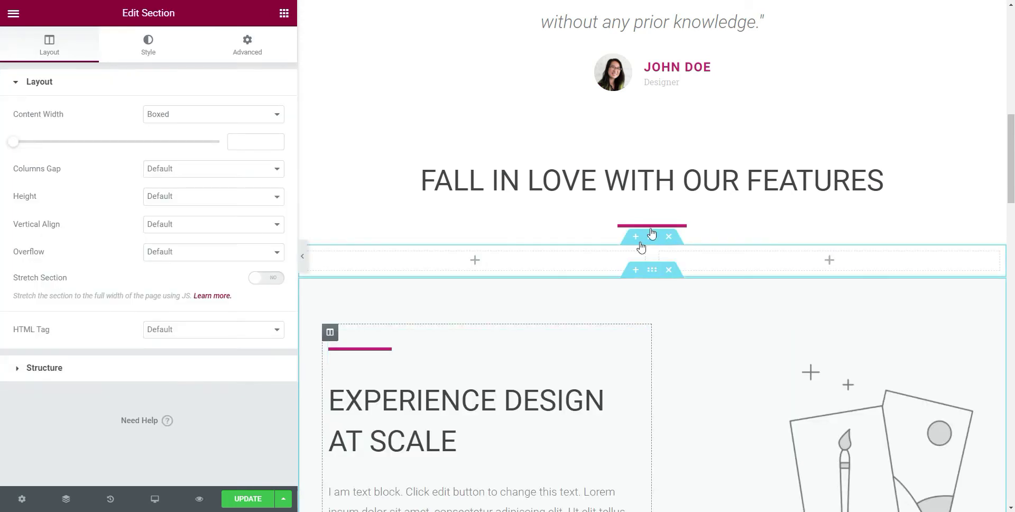
# Step: Search widgets for 'faq' and place Helpie FAQ - Dynamic Add in the left column
pyautogui.click(284, 16)
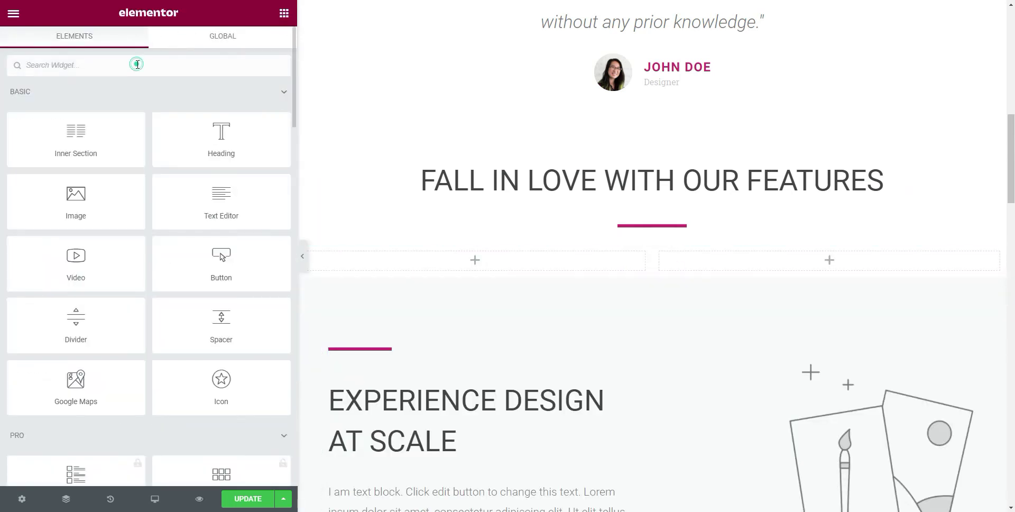
pyautogui.write('faq')
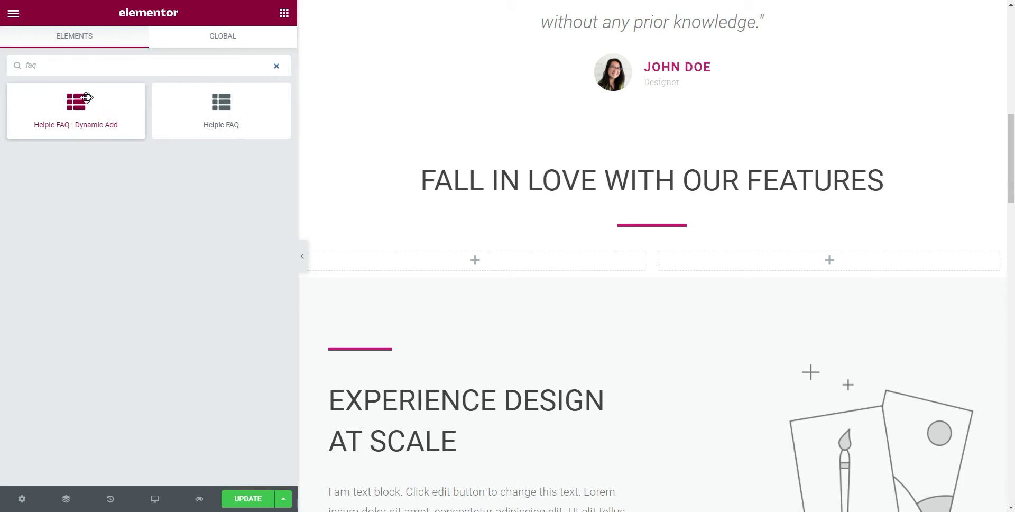
pyautogui.moveTo(79, 98); pyautogui.dragTo(501, 257)
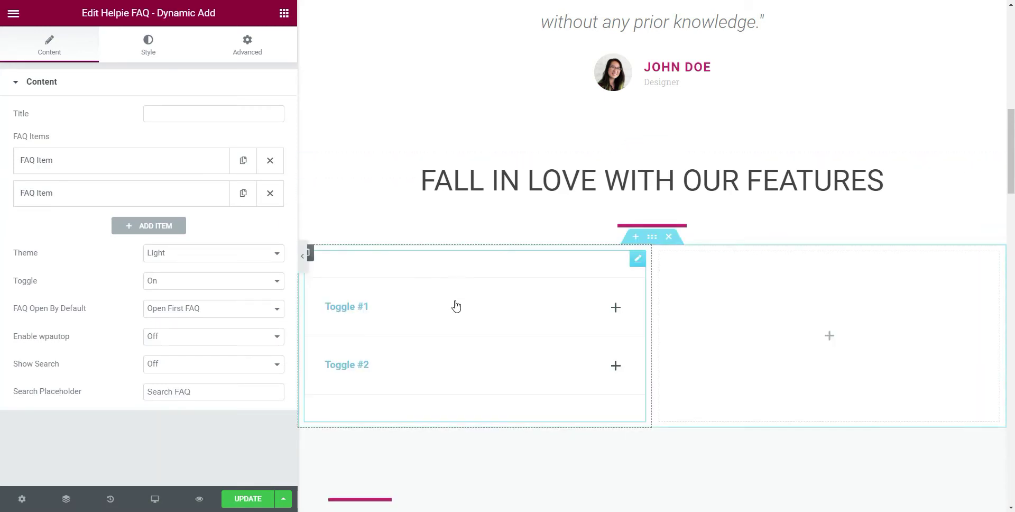
pyautogui.scroll(-1, 455, 304)
# Step: Rename the first FAQ item's title from Toggle #1 to 'Real time stats'
pyautogui.scroll(-1, 454, 306)
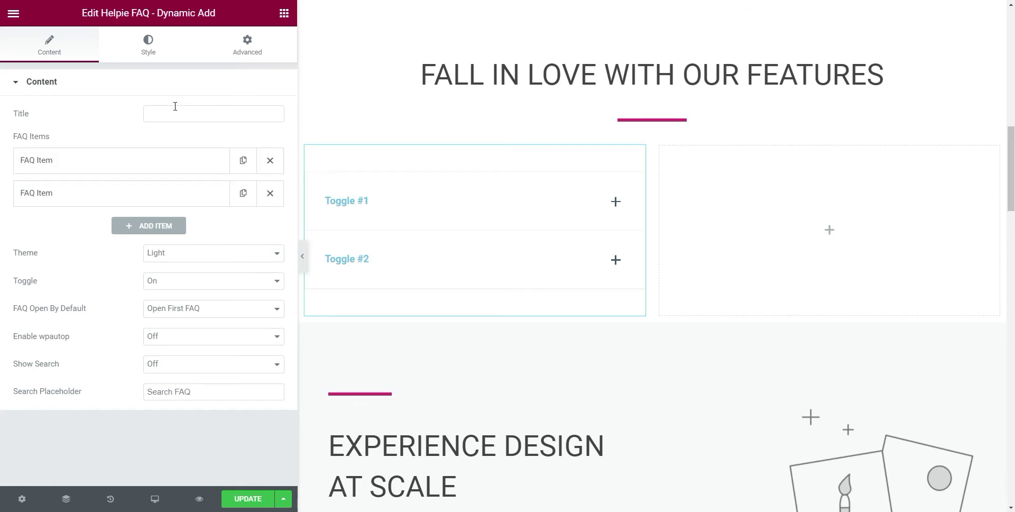
pyautogui.click(179, 170)
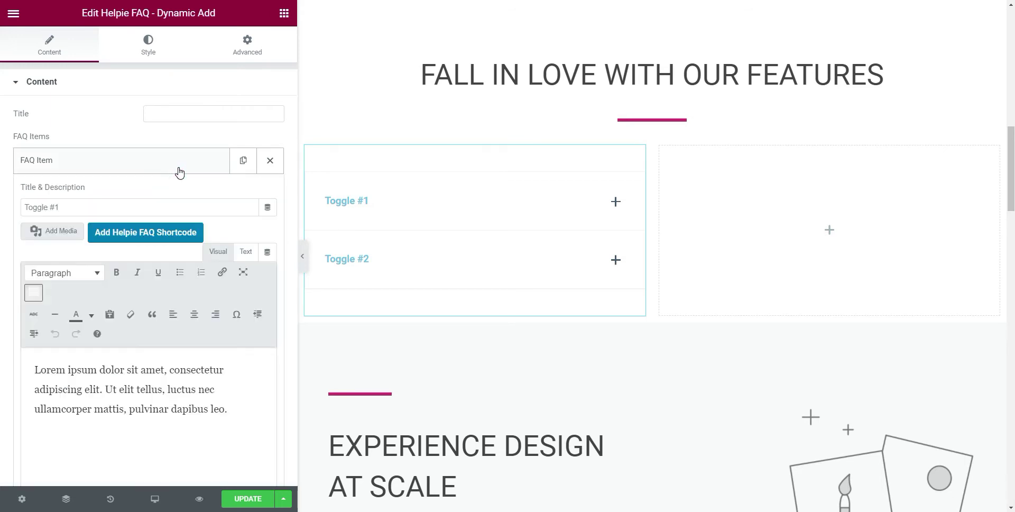
pyautogui.scroll(-1, 179, 170)
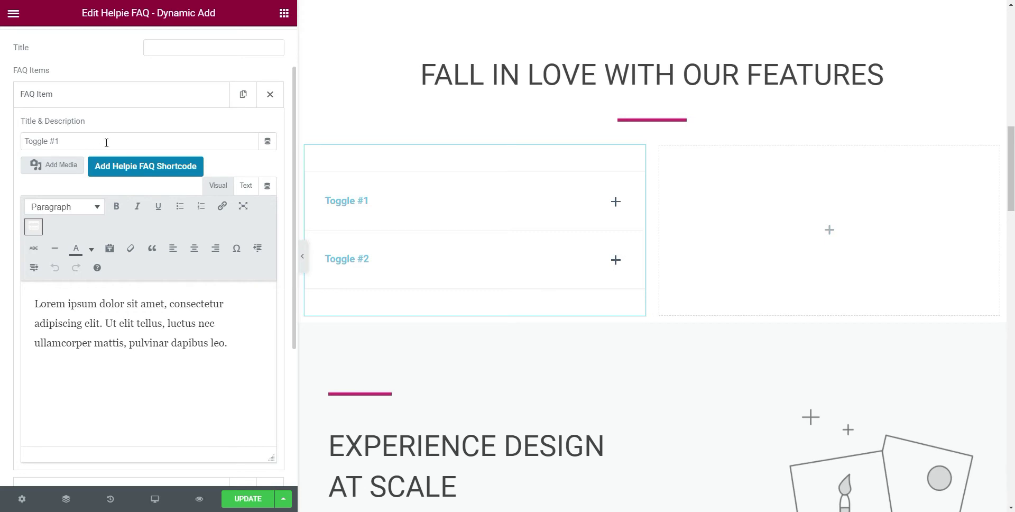
pyautogui.moveTo(107, 143); pyautogui.dragTo(3, 153)
pyautogui.write('Real time stats')
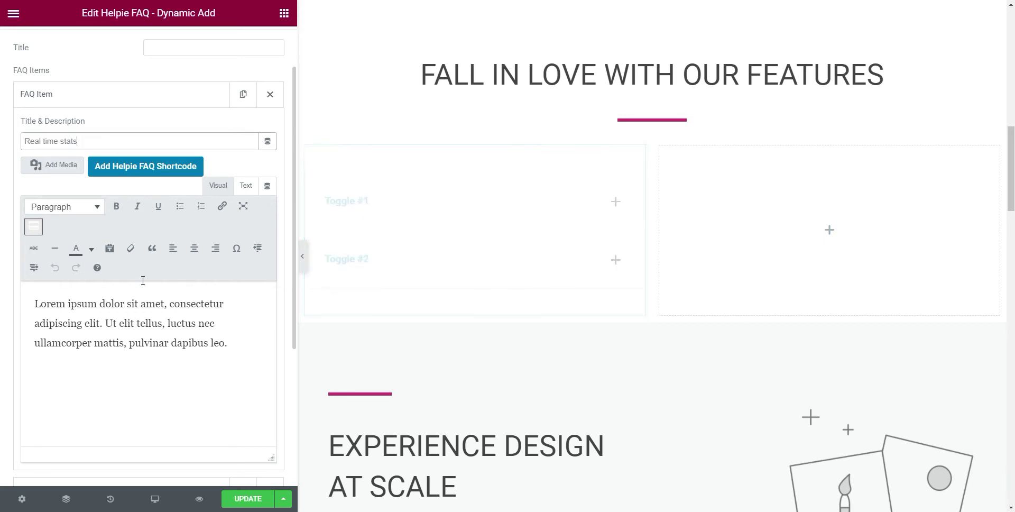
# Step: Add a blank line above the first answer text and open the media library
pyautogui.click(36, 305)
pyautogui.press('Return')
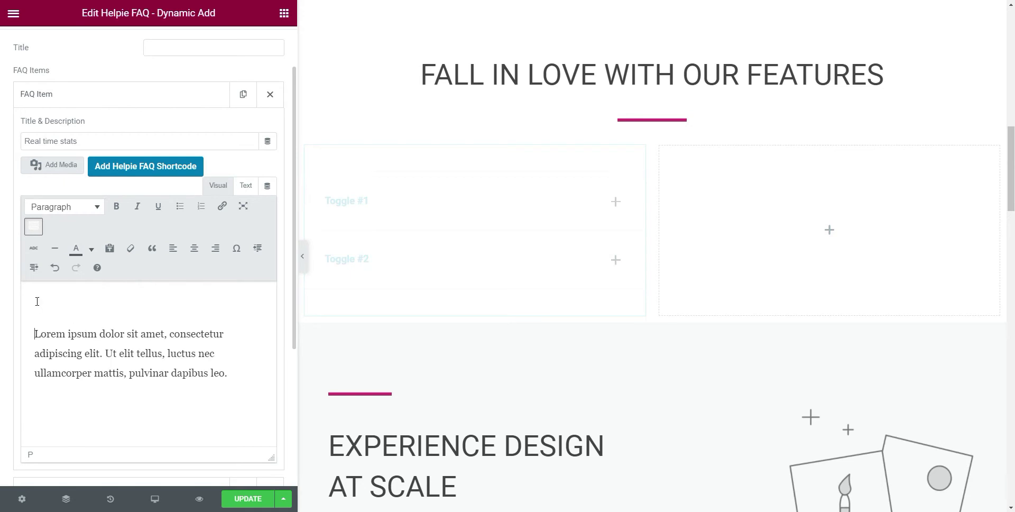
pyautogui.click(62, 168)
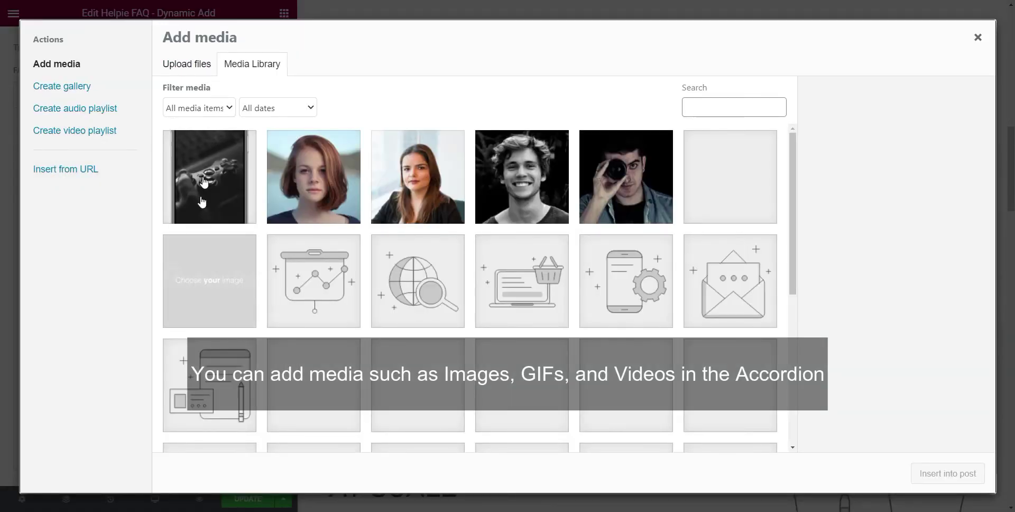
# Step: Insert the Marketing chart image into the first FAQ answer and centre it
pyautogui.click(312, 282)
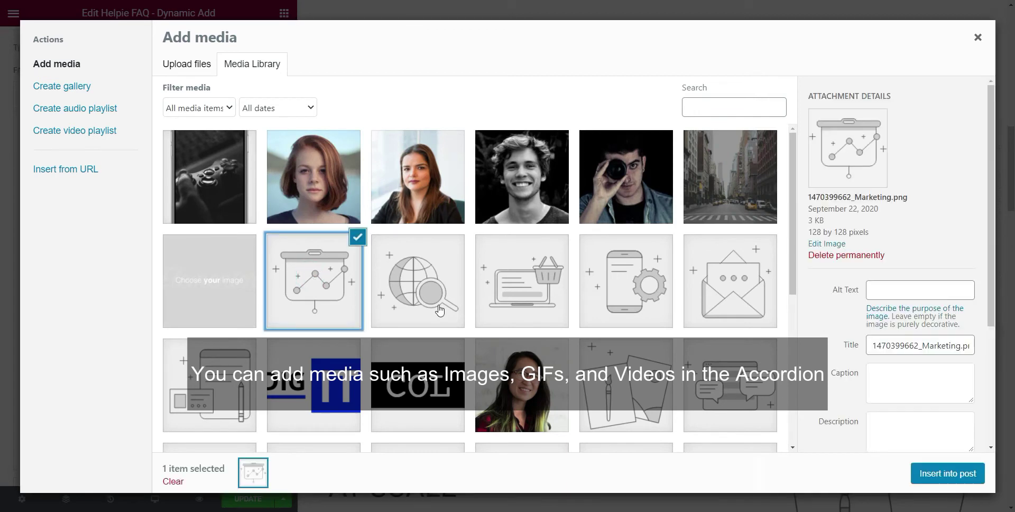
pyautogui.click(943, 477)
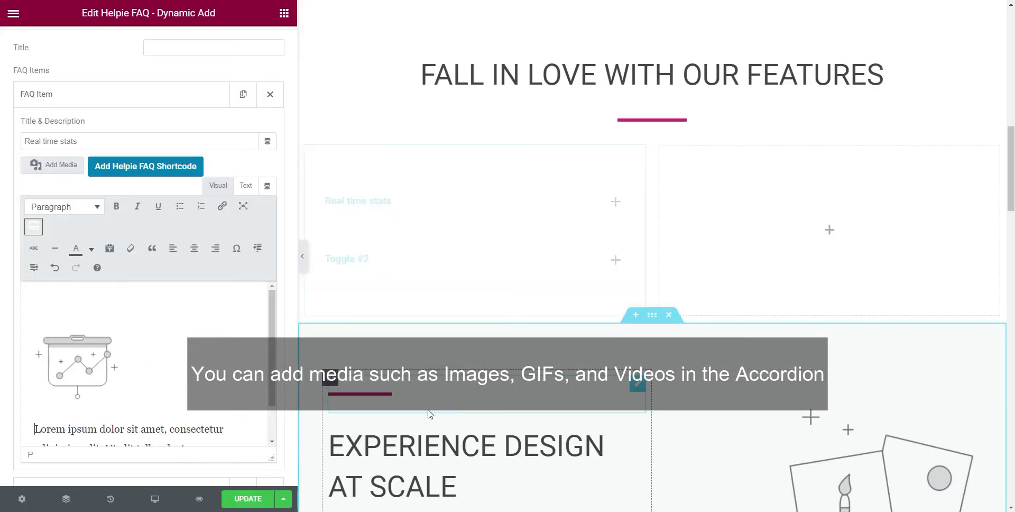
pyautogui.click(71, 347)
pyautogui.click(194, 248)
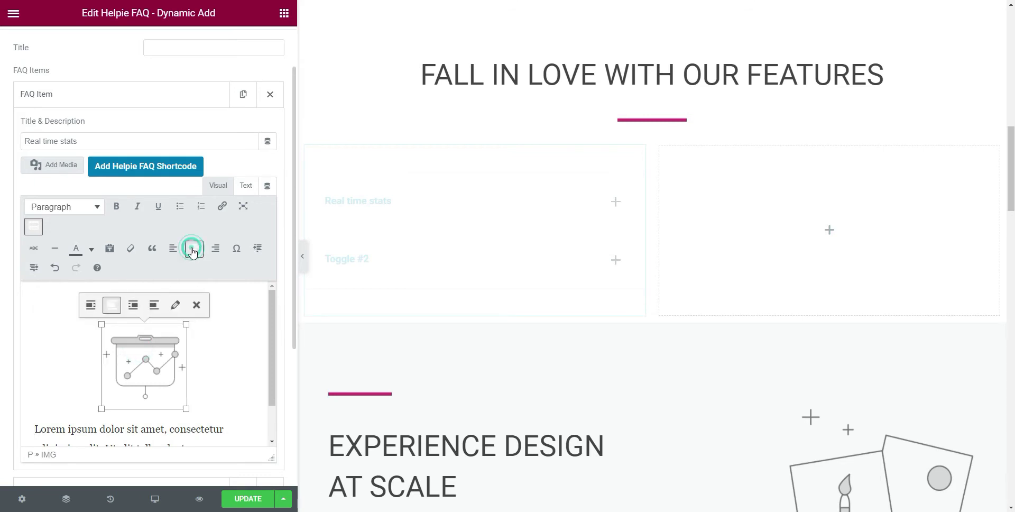
# Step: Centre the Lorem ipsum paragraph under the image and collapse the first FAQ item
pyautogui.scroll(-2, 233, 351)
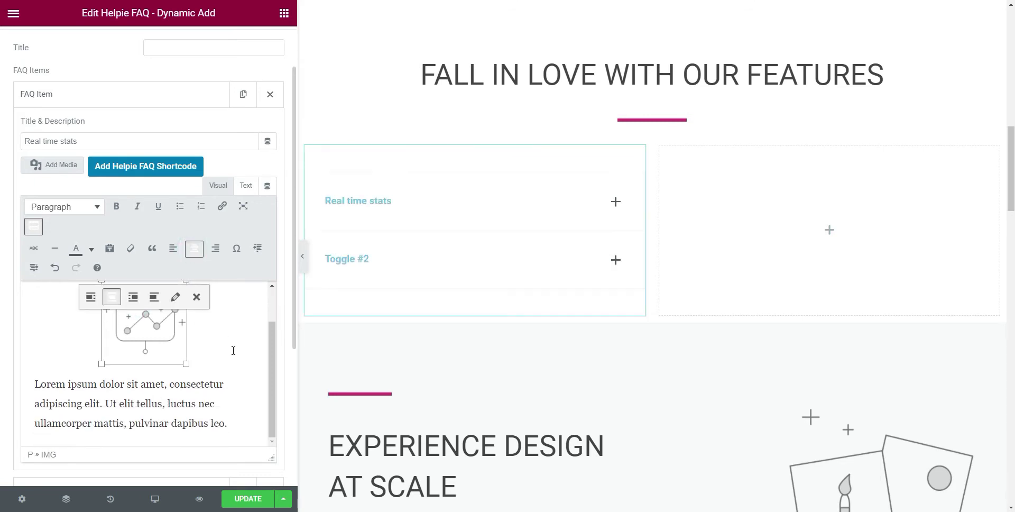
pyautogui.click(242, 422)
pyautogui.moveTo(243, 420); pyautogui.dragTo(34, 382)
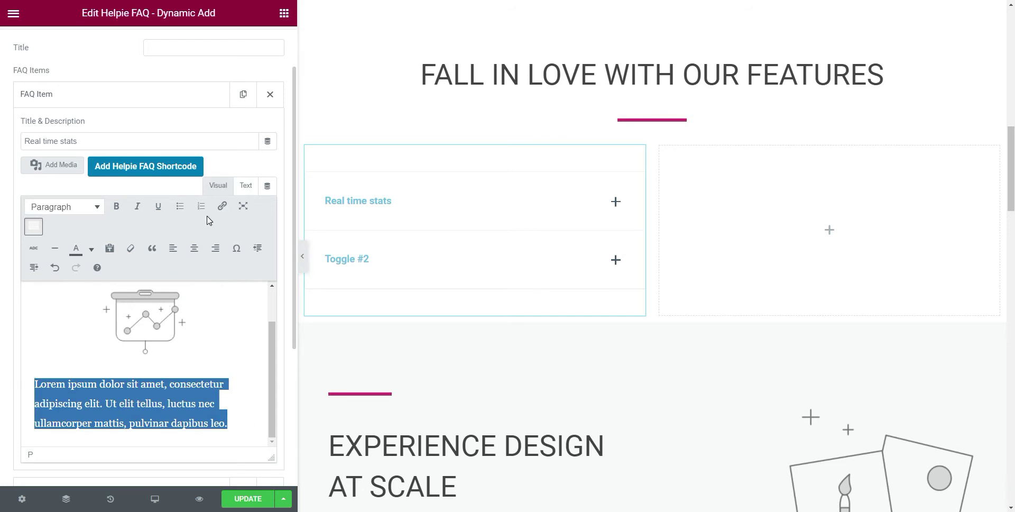
pyautogui.click(194, 248)
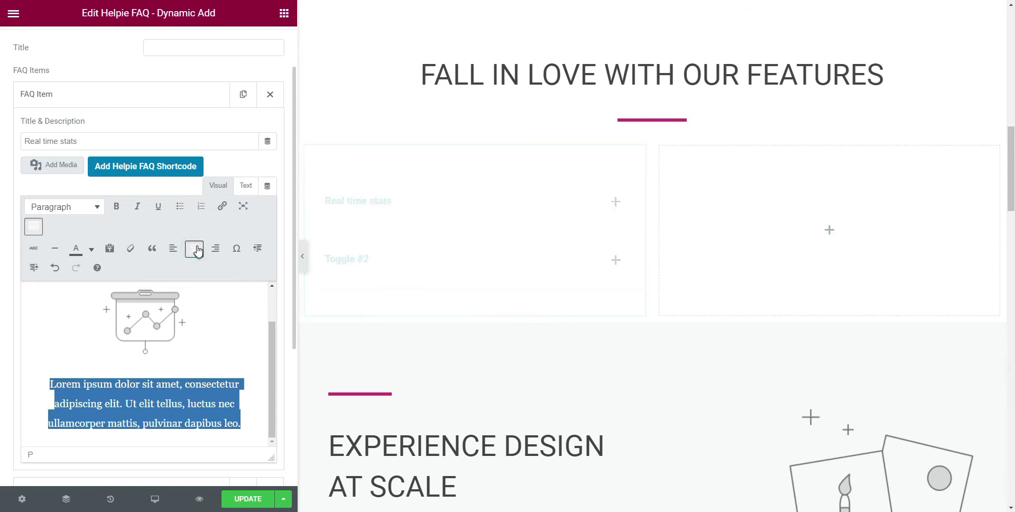
pyautogui.click(155, 94)
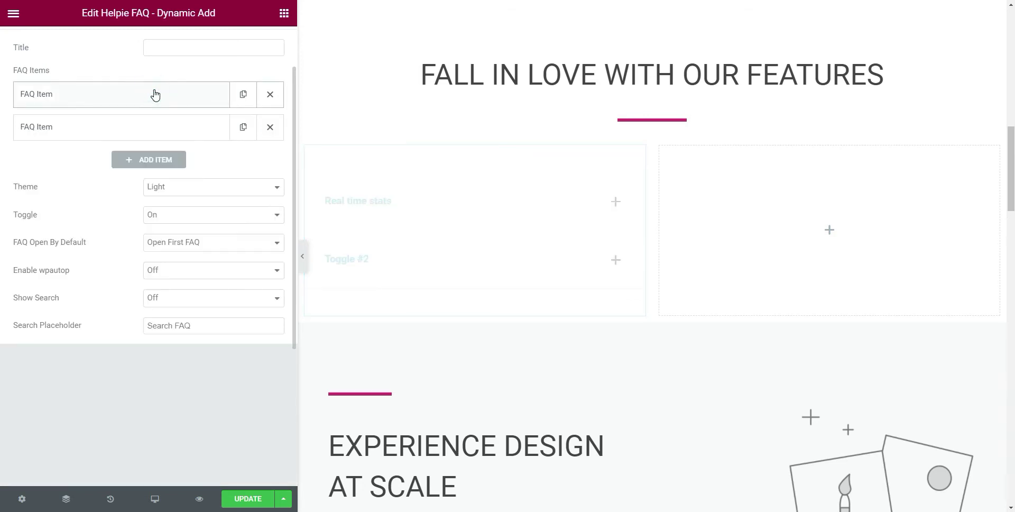
# Step: Add a third FAQ item to the accordion below the second one
pyautogui.click(207, 132)
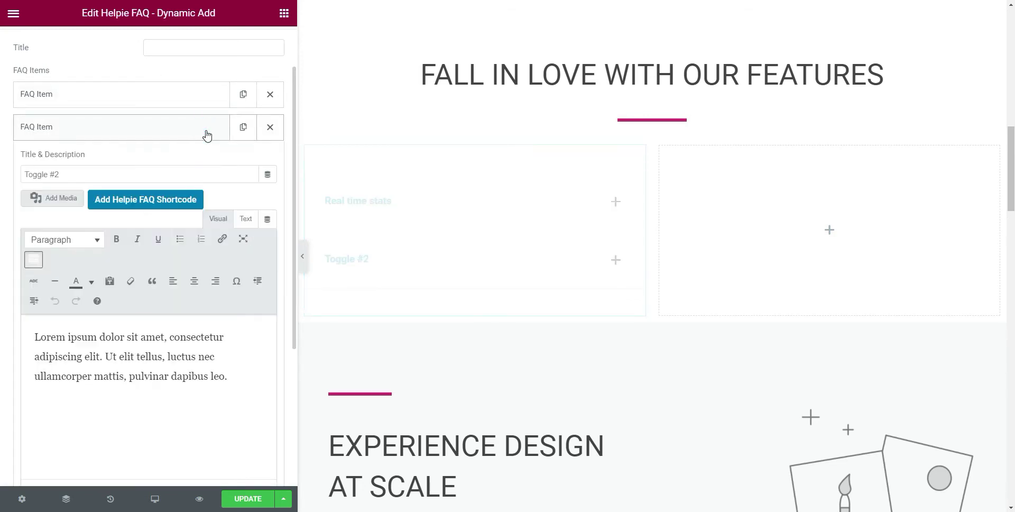
pyautogui.click(182, 134)
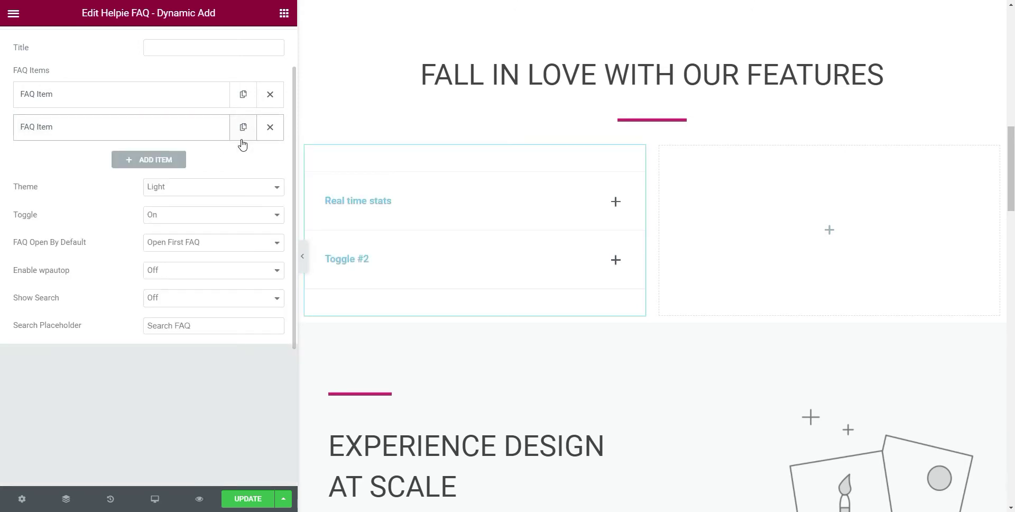
pyautogui.click(165, 161)
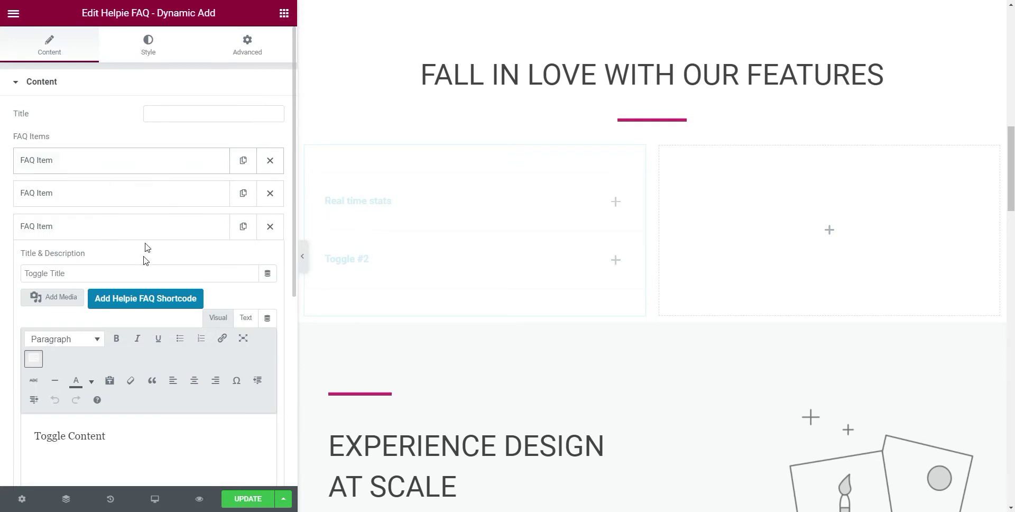
pyautogui.click(150, 224)
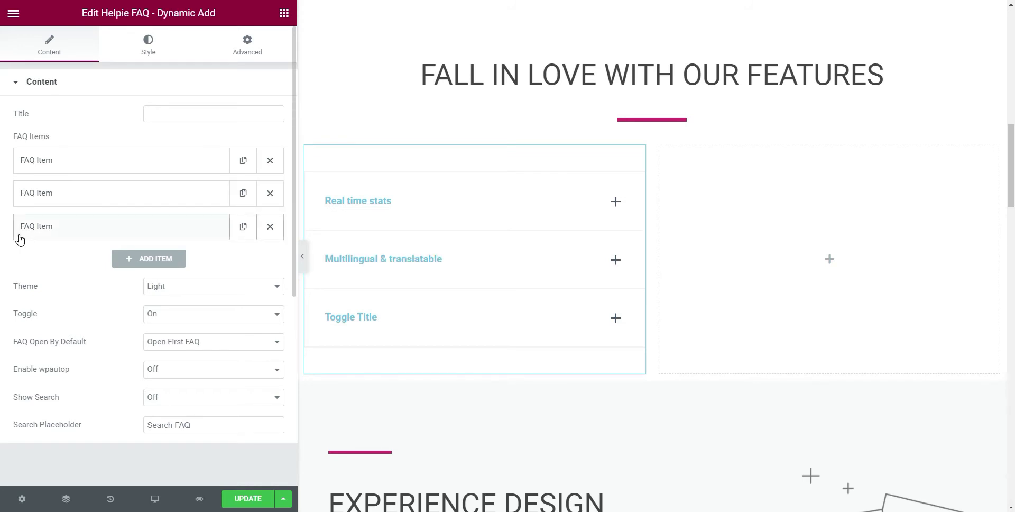
# Step: Rename the third FAQ question from 'Toggle Title' to 'Less plugins needed' and collapse it
pyautogui.click(94, 232)
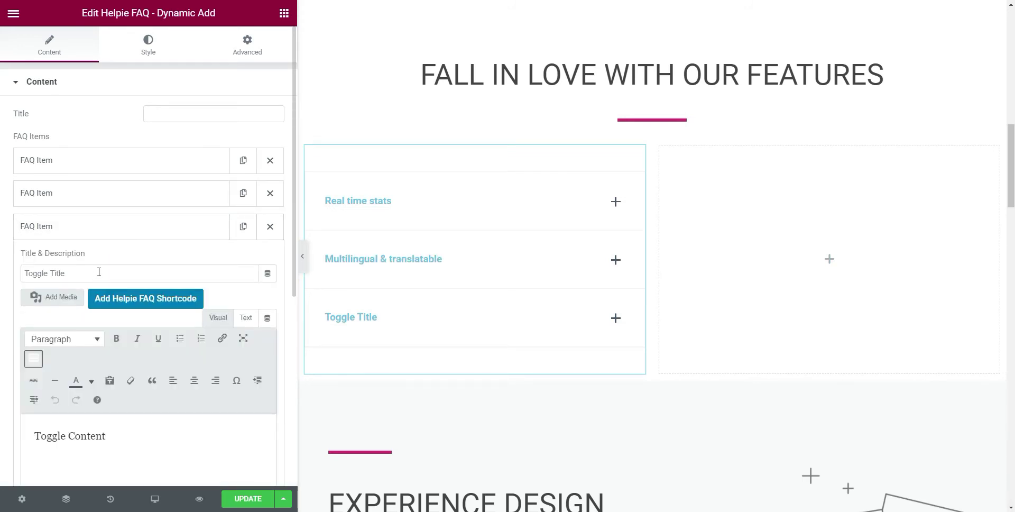
pyautogui.moveTo(95, 272); pyautogui.dragTo(17, 277)
pyautogui.write('Less plugins needed')
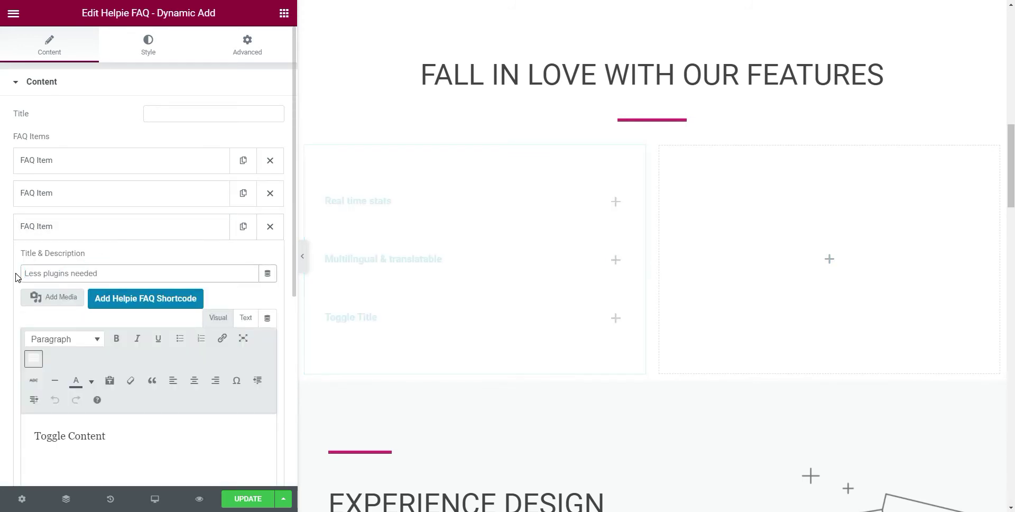
pyautogui.scroll(-1, 138, 360)
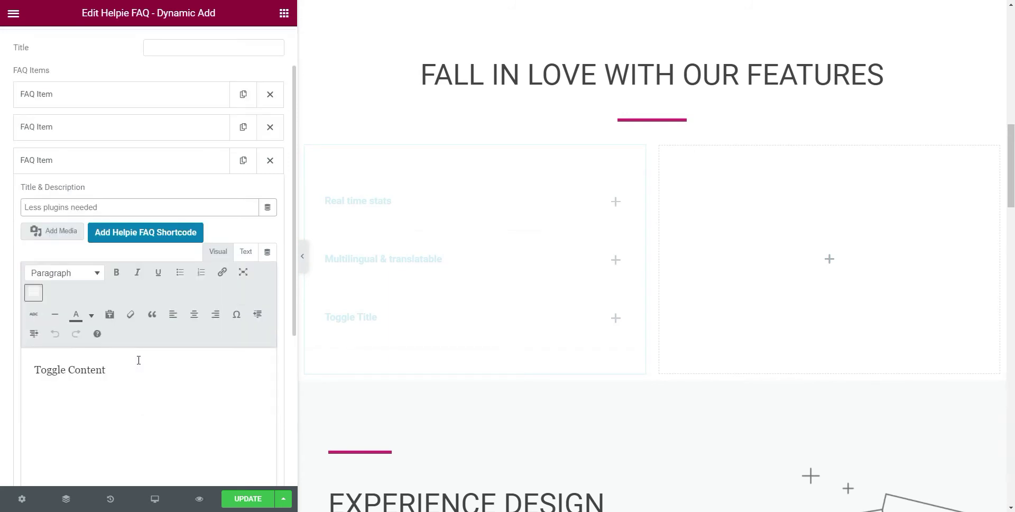
pyautogui.click(148, 163)
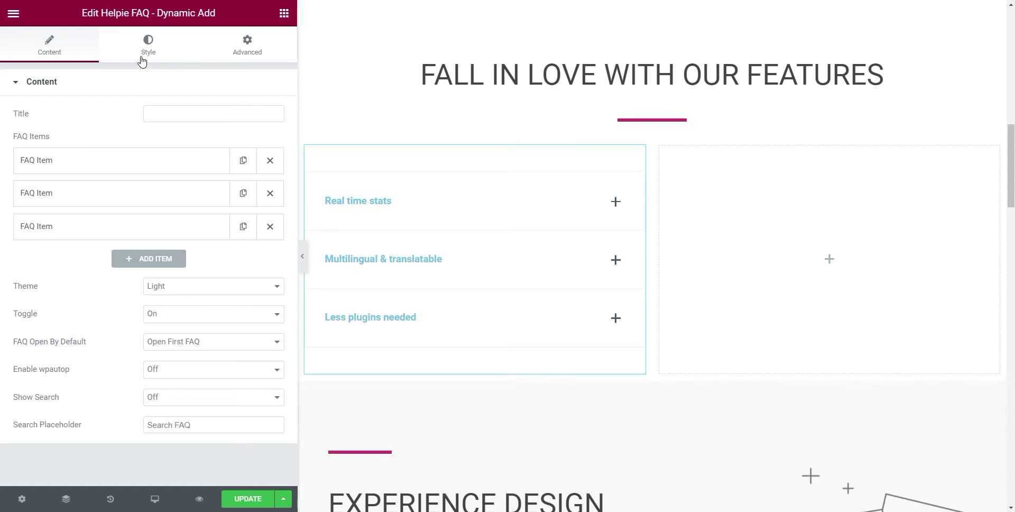
# Step: Centre-align the question titles in Style > Single Item - Header, leaving no header border
pyautogui.click(145, 50)
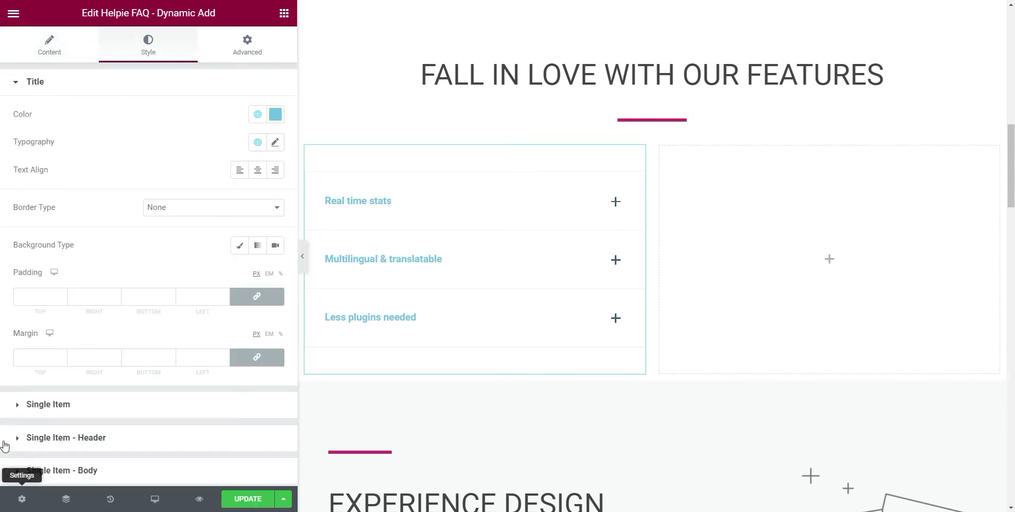
pyautogui.click(76, 85)
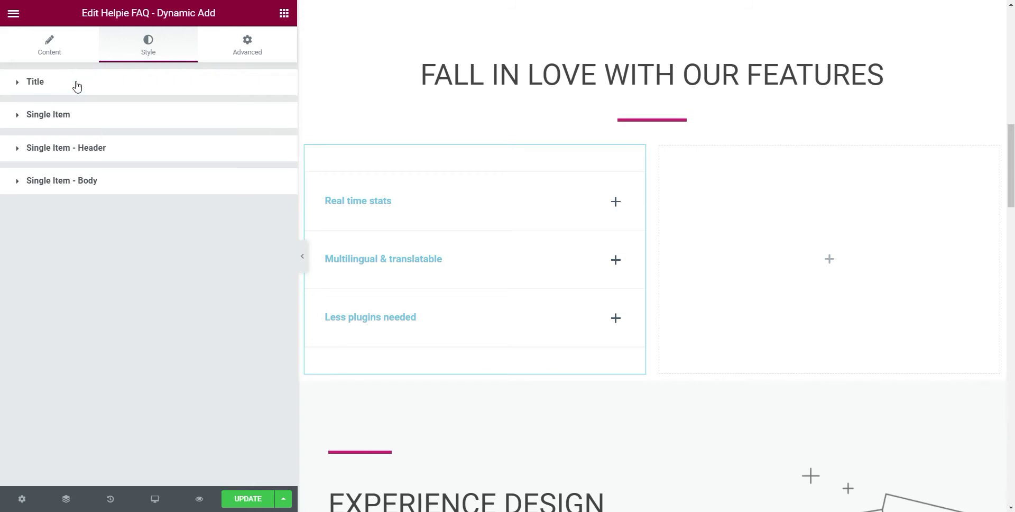
pyautogui.click(111, 151)
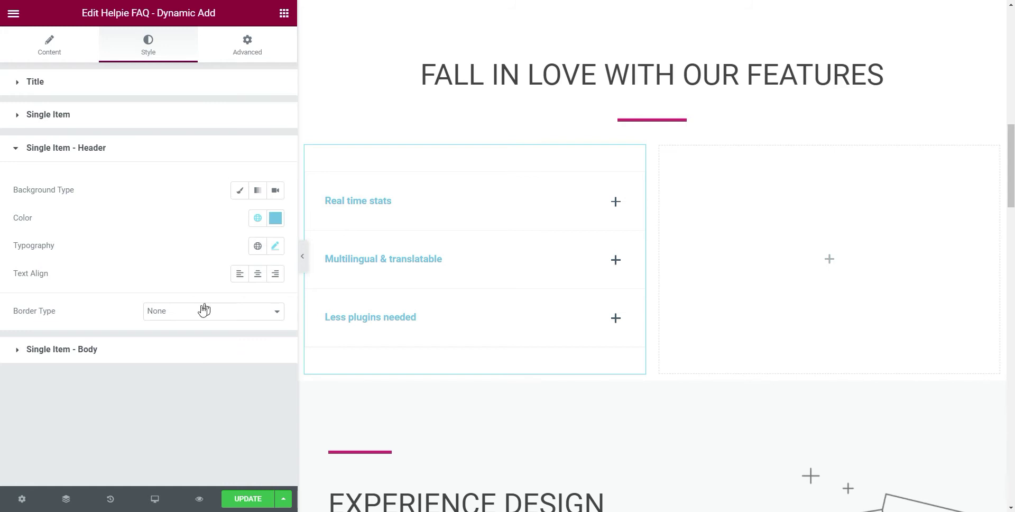
pyautogui.click(222, 312)
pyautogui.click(222, 312)
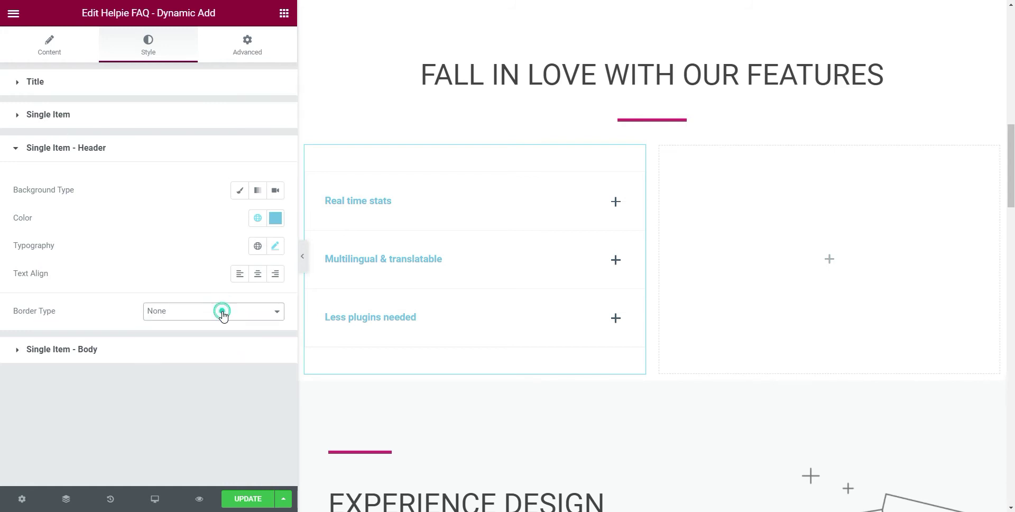
pyautogui.click(258, 277)
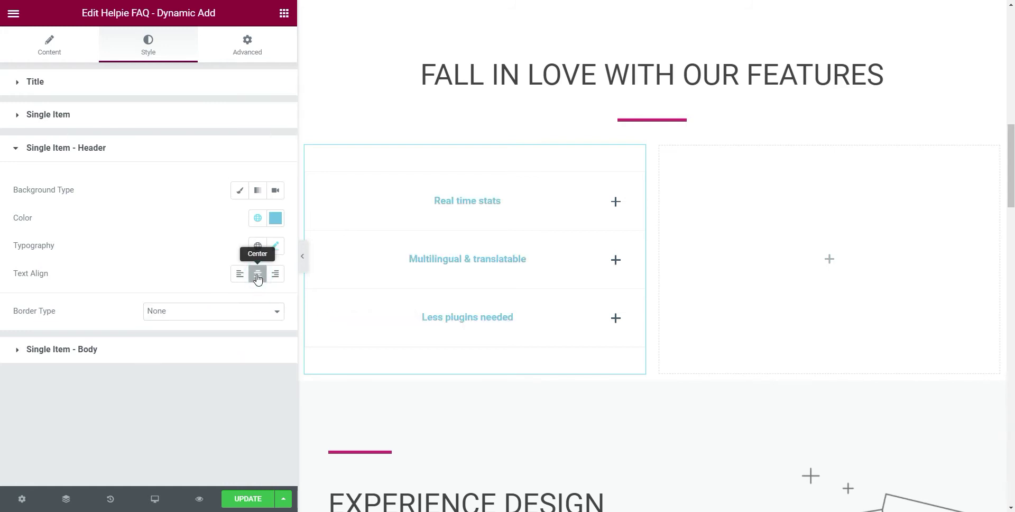
pyautogui.click(274, 248)
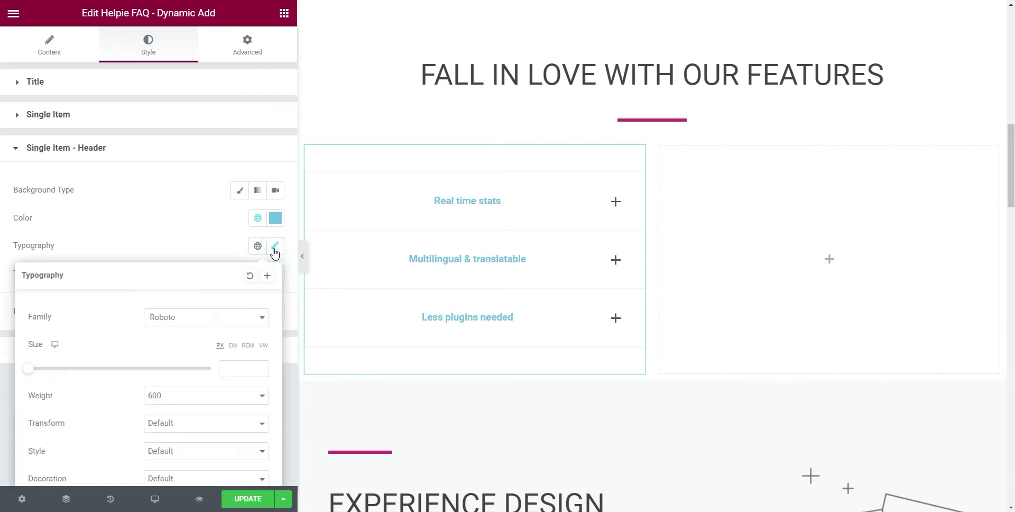
# Step: Set the FAQ header font size to 20 px and weight to 600
pyautogui.scroll(-2, 179, 274)
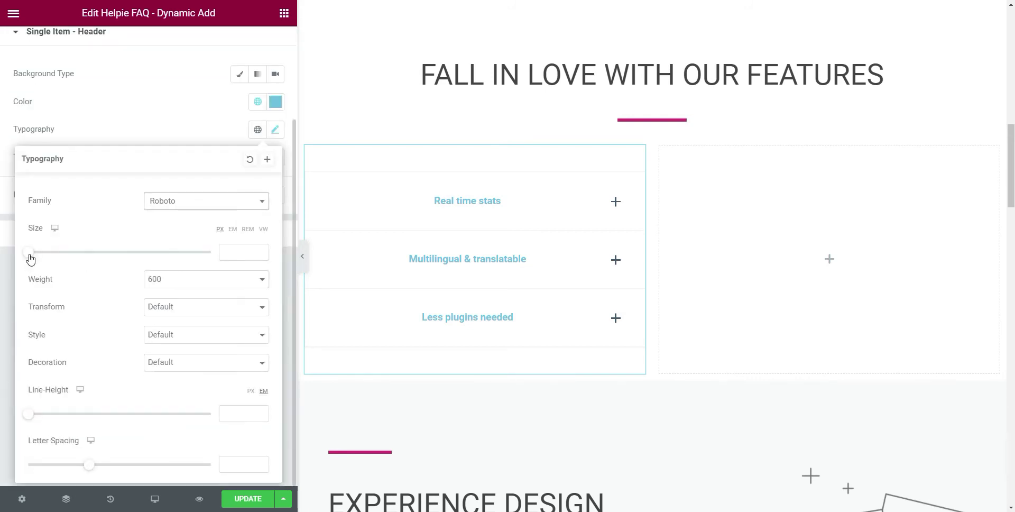
pyautogui.moveTo(30, 254); pyautogui.dragTo(50, 259)
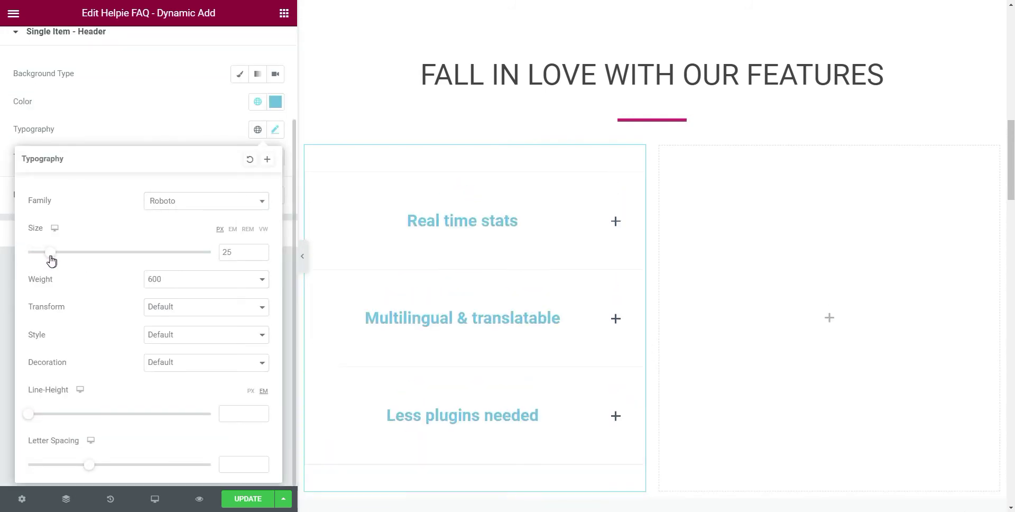
pyautogui.moveTo(51, 259); pyautogui.dragTo(48, 260)
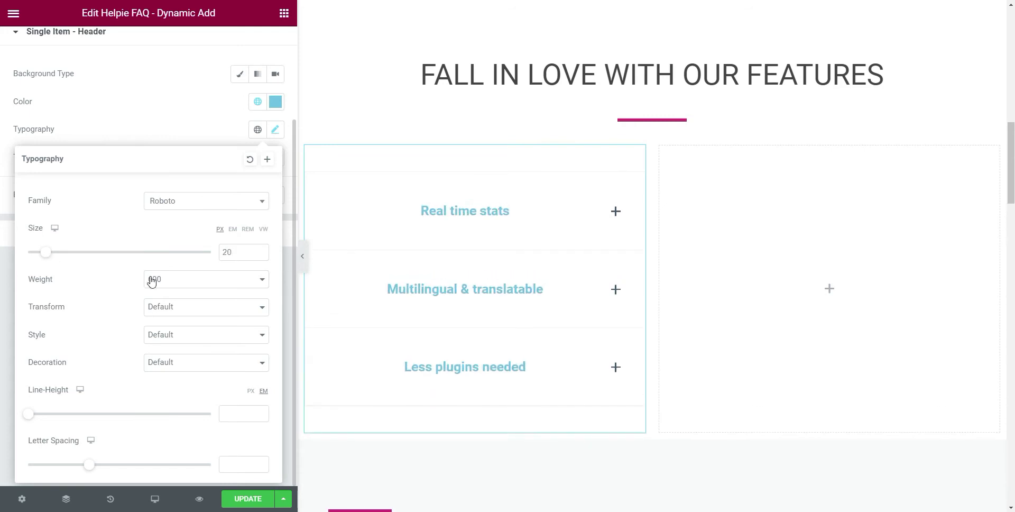
pyautogui.click(181, 286)
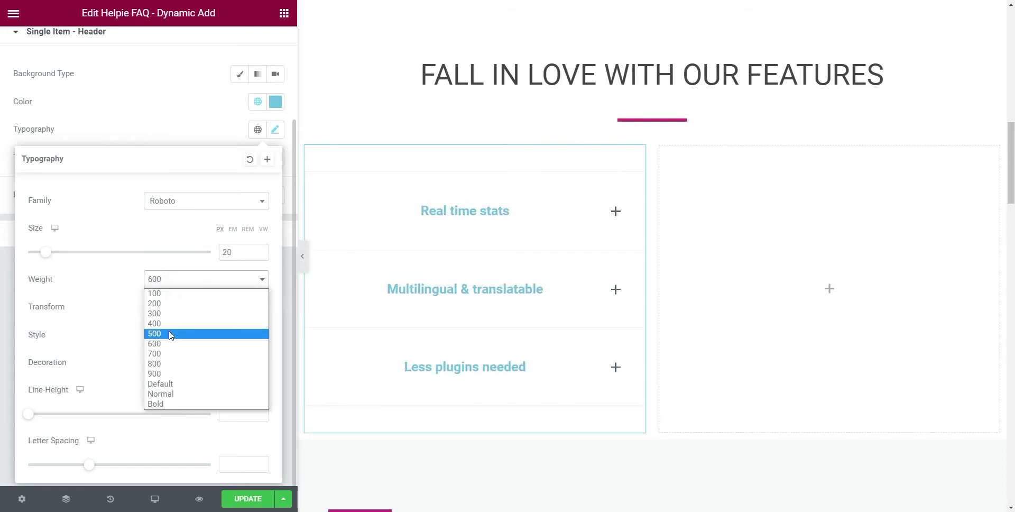
pyautogui.click(169, 333)
pyautogui.click(185, 280)
pyautogui.click(158, 344)
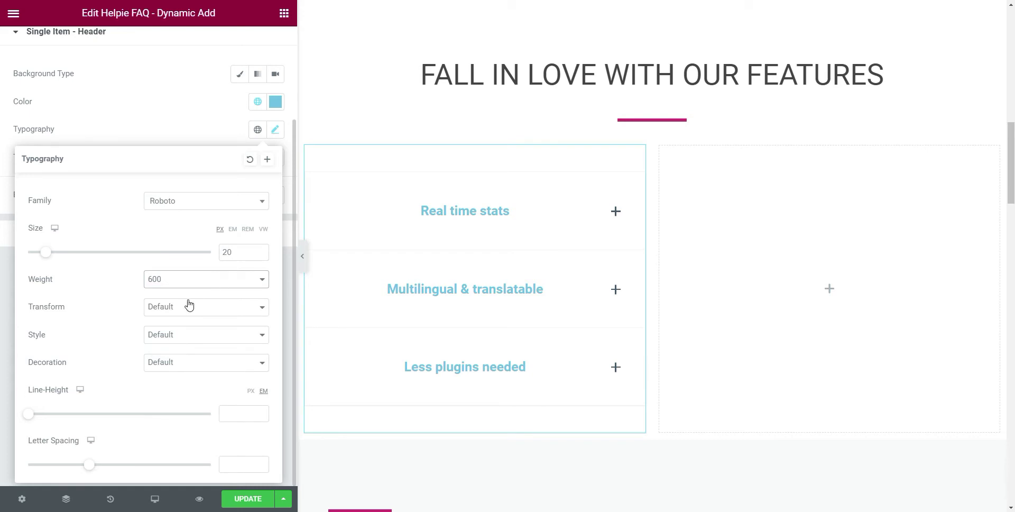
# Step: Keep the header font style Default, set line height 1.4 and widen letter spacing
pyautogui.click(163, 334)
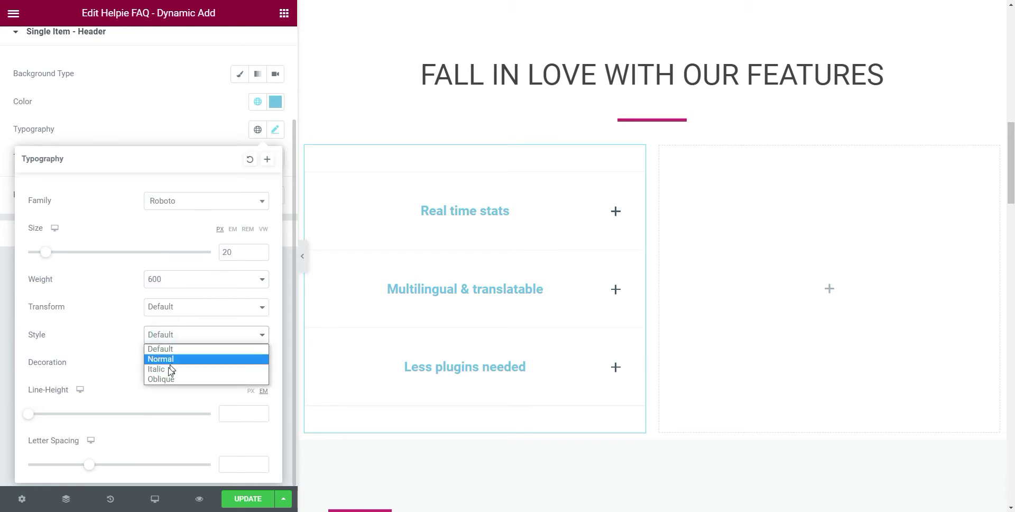
pyautogui.click(170, 369)
pyautogui.click(174, 341)
pyautogui.click(174, 350)
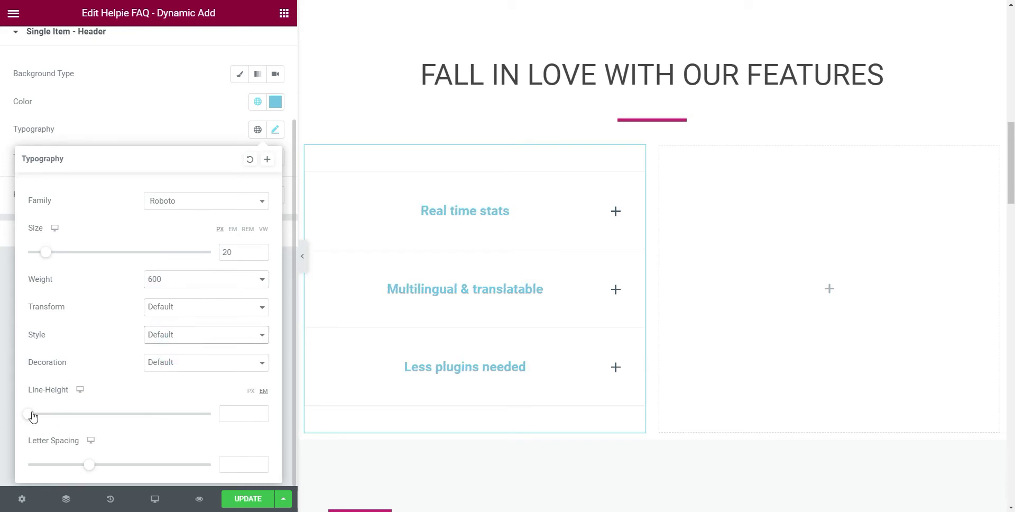
pyautogui.moveTo(33, 416); pyautogui.dragTo(55, 424)
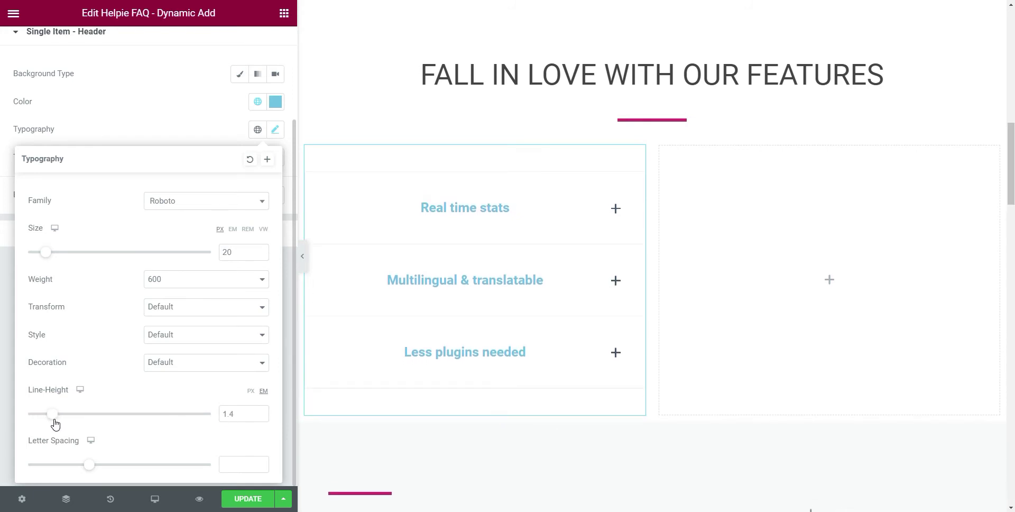
pyautogui.moveTo(86, 466); pyautogui.dragTo(85, 469)
pyautogui.click(231, 130)
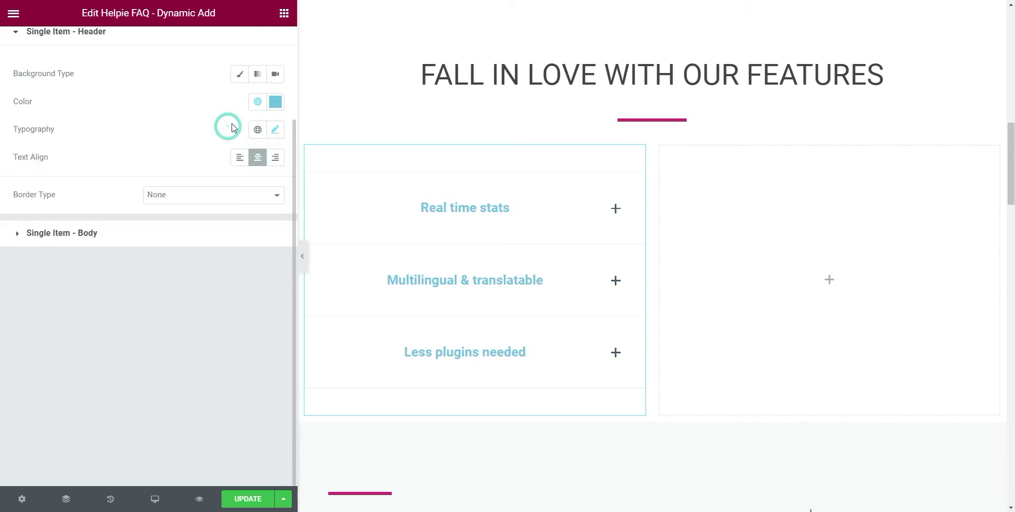
# Step: Set the FAQ header title colour to magenta #CC2E72
pyautogui.click(275, 101)
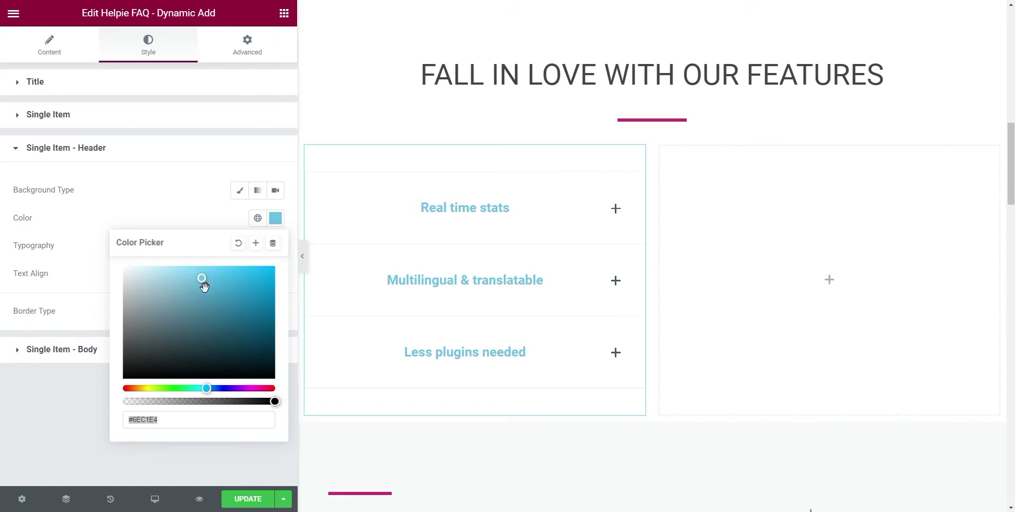
pyautogui.click(173, 415)
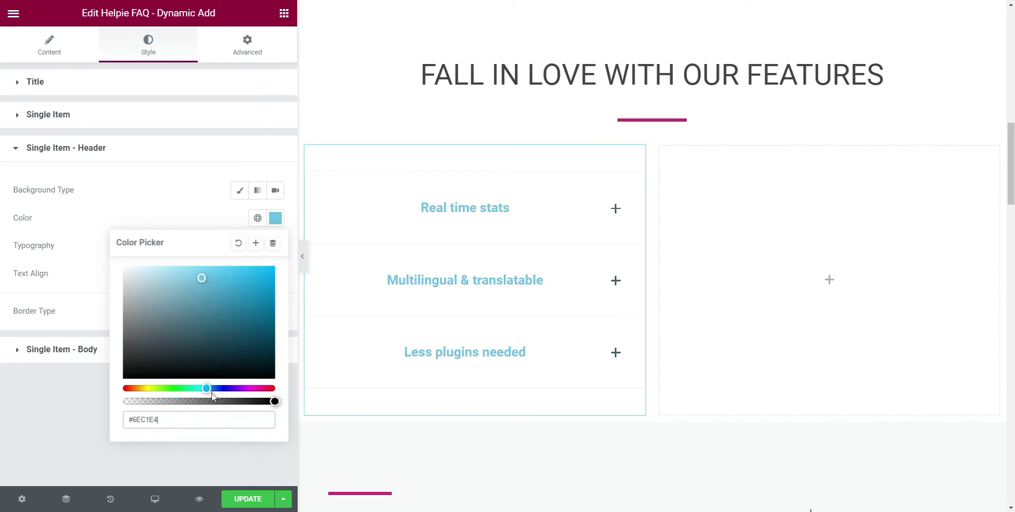
pyautogui.moveTo(206, 388); pyautogui.dragTo(254, 388)
pyautogui.moveTo(177, 424); pyautogui.dragTo(111, 426)
pyautogui.write('#CC2E72')
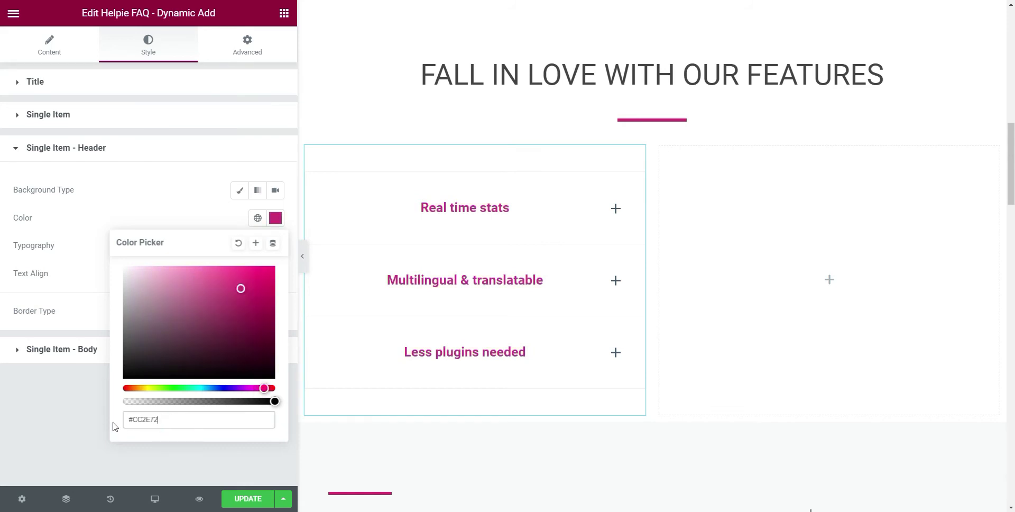
pyautogui.click(275, 218)
# Step: Try a dark red Classic header background, then remove it to leave no background
pyautogui.click(237, 191)
pyautogui.scroll(-1, 222, 175)
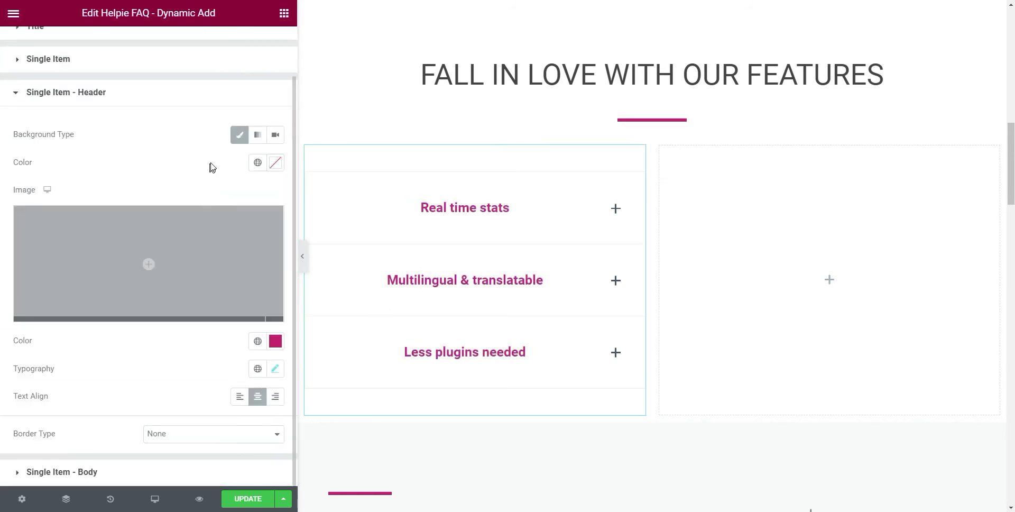
pyautogui.click(273, 168)
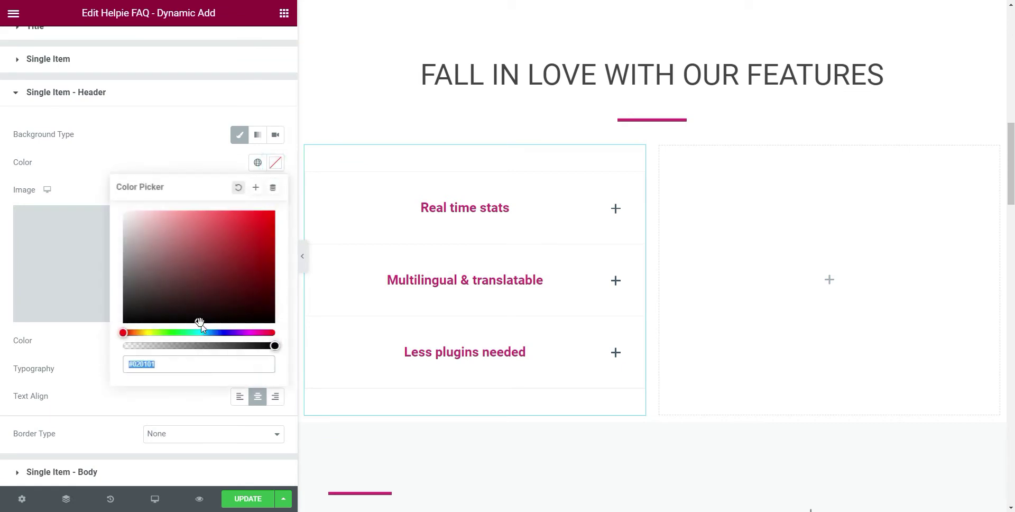
pyautogui.moveTo(199, 322); pyautogui.dragTo(259, 270)
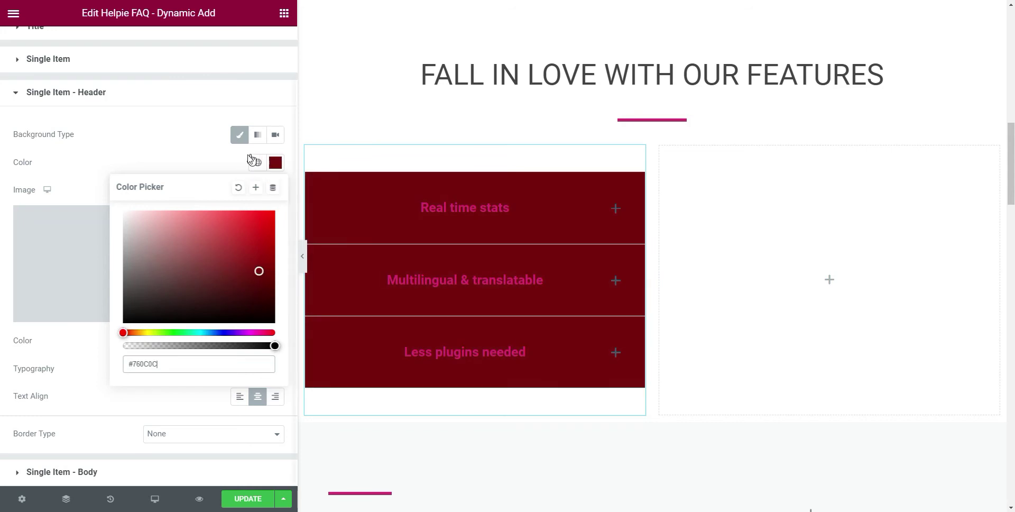
pyautogui.click(238, 191)
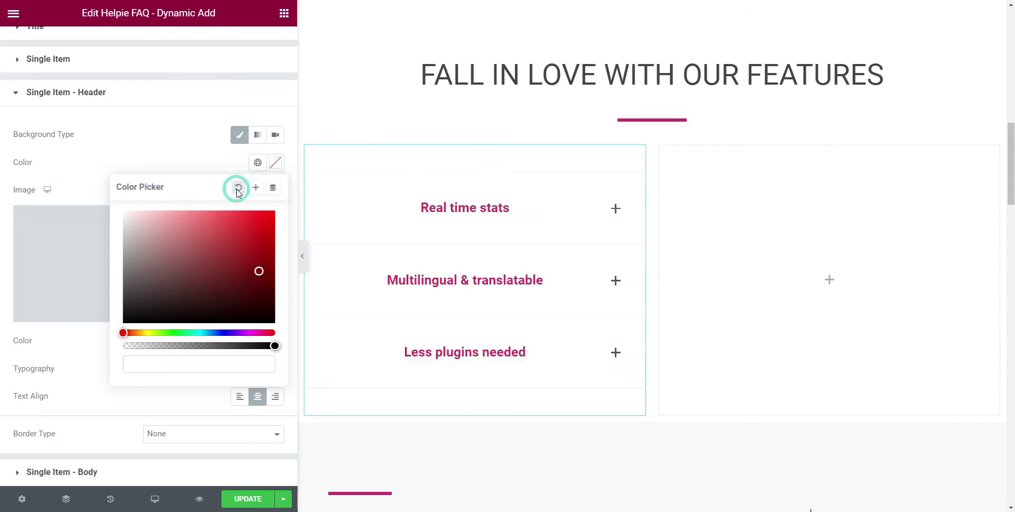
pyautogui.click(59, 98)
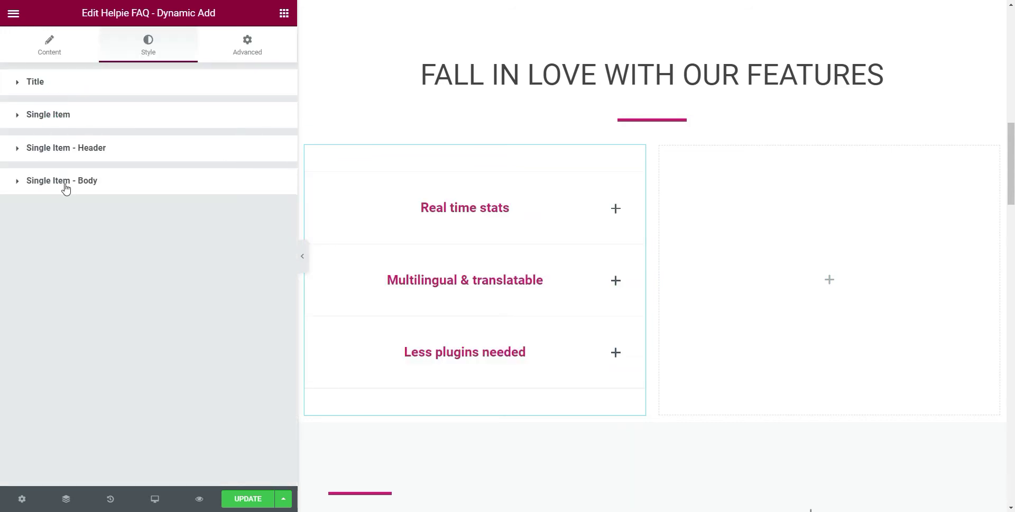
# Step: Centre the FAQ answer text in Single Item - Body and colour it grey #BEC2C4
pyautogui.click(65, 185)
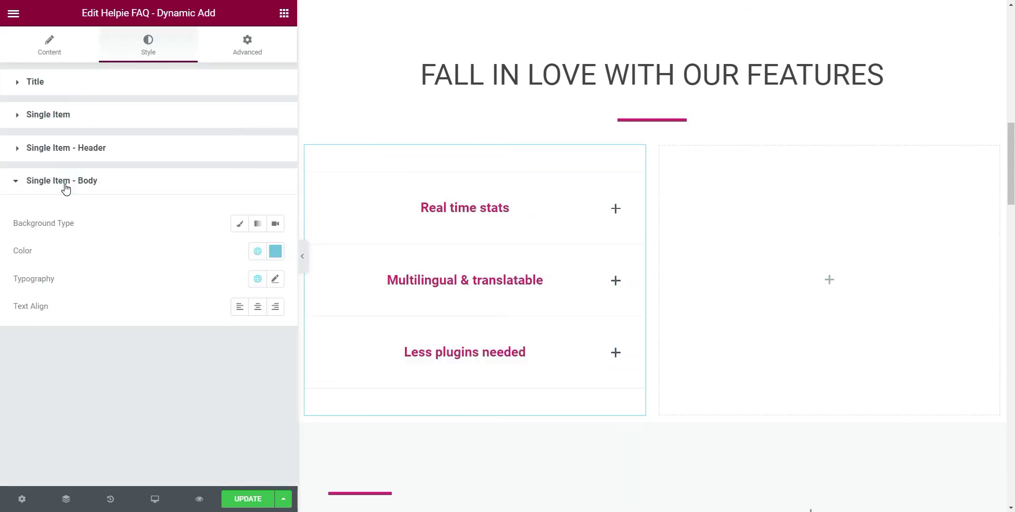
pyautogui.click(259, 311)
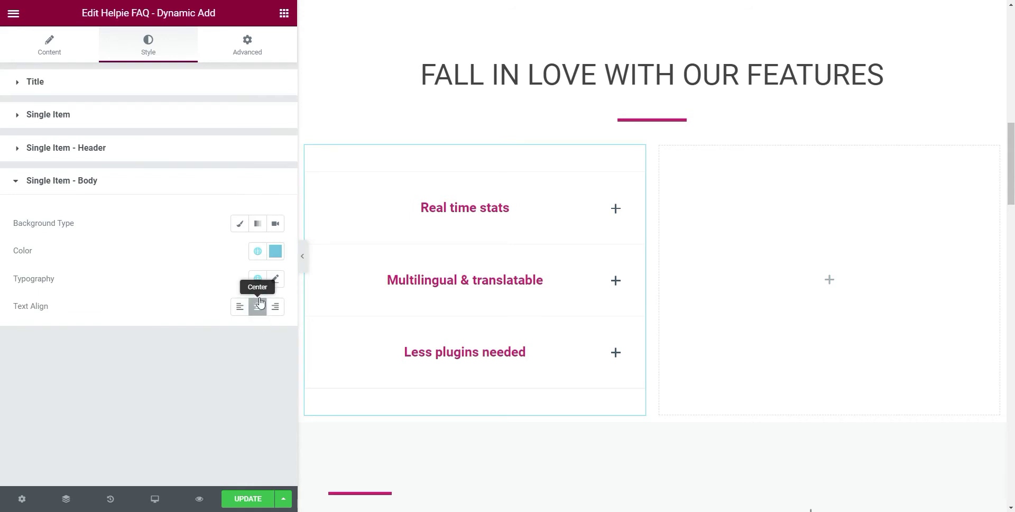
pyautogui.click(275, 279)
pyautogui.scroll(-1, 136, 355)
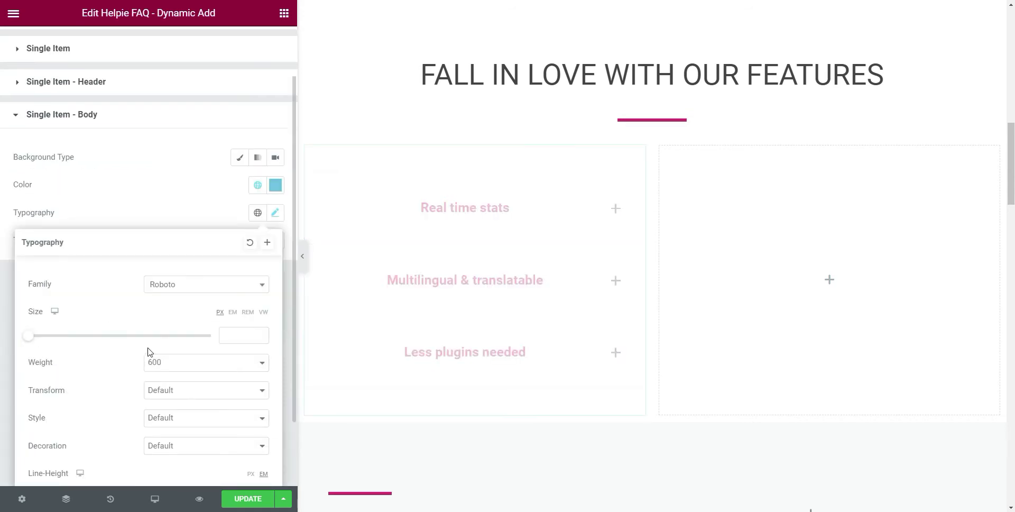
pyautogui.scroll(-2, 148, 351)
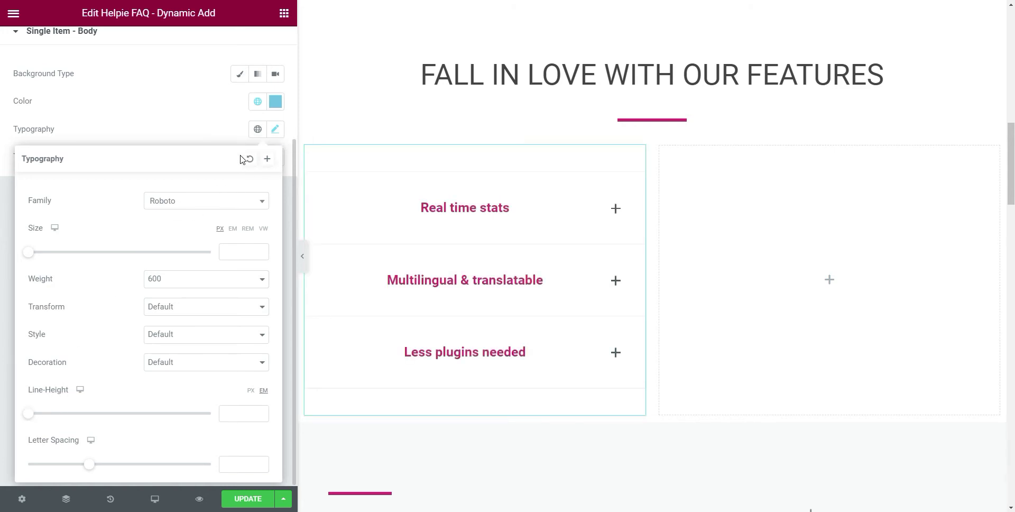
pyautogui.click(274, 103)
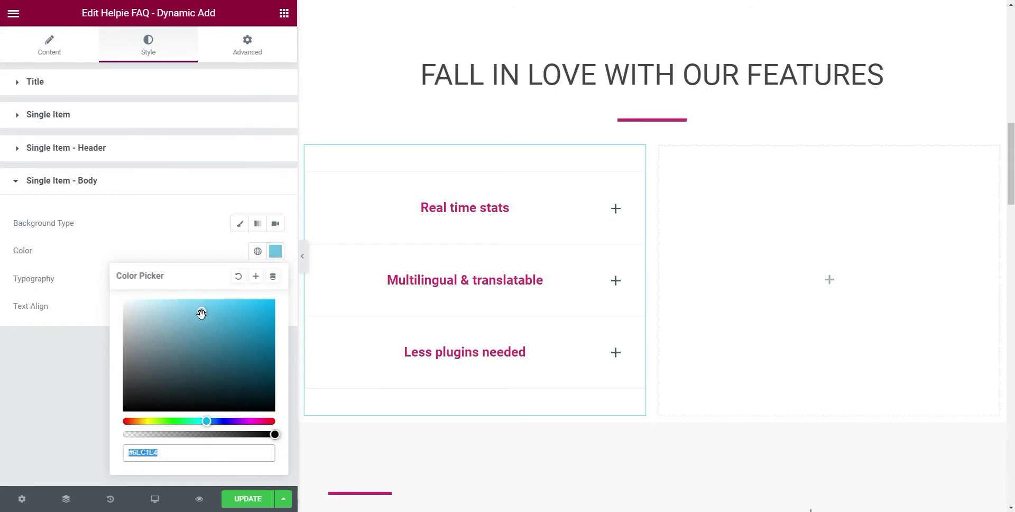
pyautogui.moveTo(201, 312)
pyautogui.mouseDown()
pyautogui.moveTo(131, 319)
pyautogui.moveTo(129, 307)
pyautogui.moveTo(127, 328)
pyautogui.mouseUp()
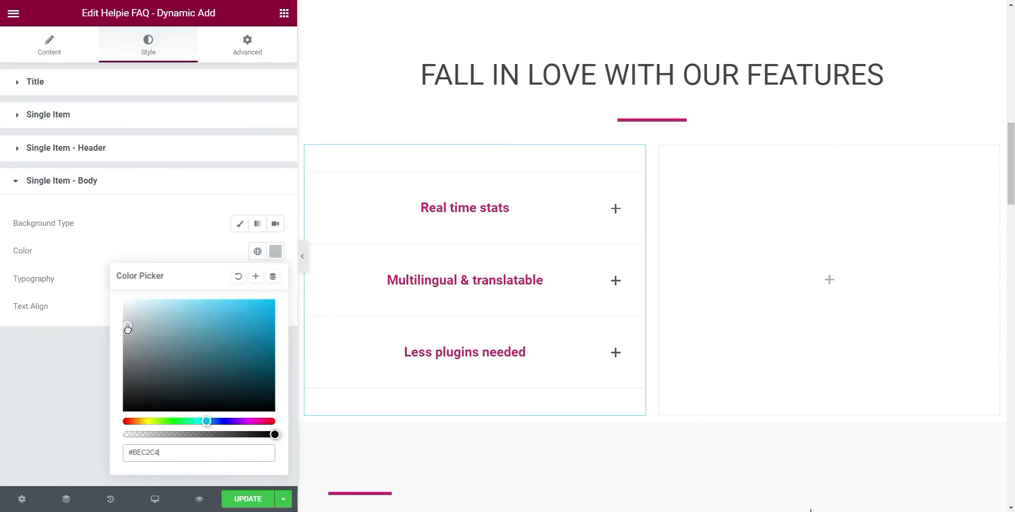
pyautogui.click(201, 190)
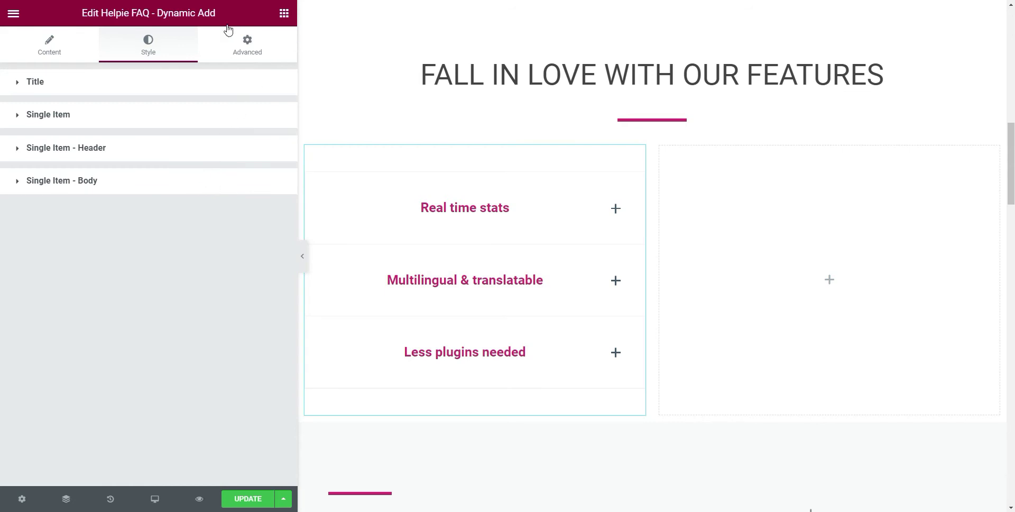
# Step: In the Advanced tab, set the accordion's linked margin to 7 px and padding to -10 px
pyautogui.click(247, 50)
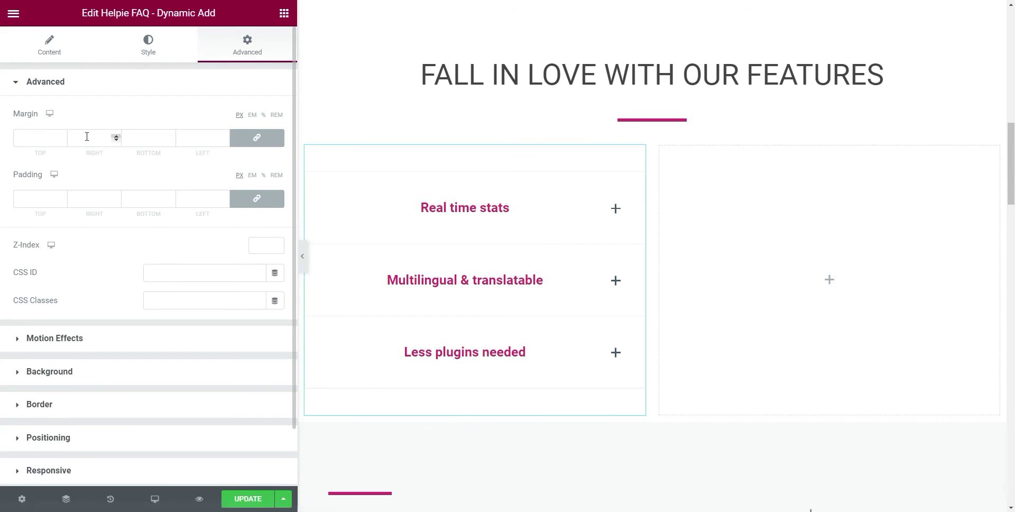
pyautogui.scroll(-1, 72, 148)
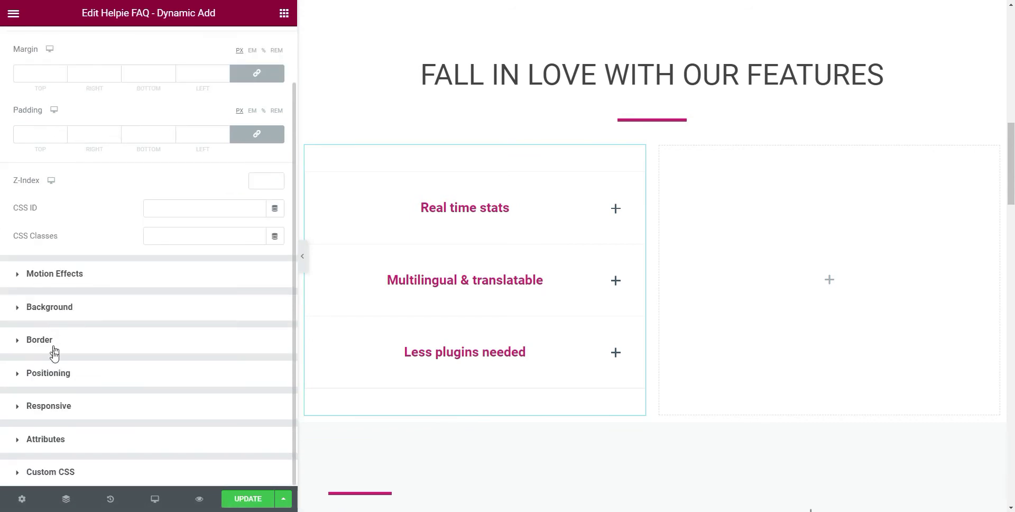
pyautogui.click(65, 283)
pyautogui.click(43, 122)
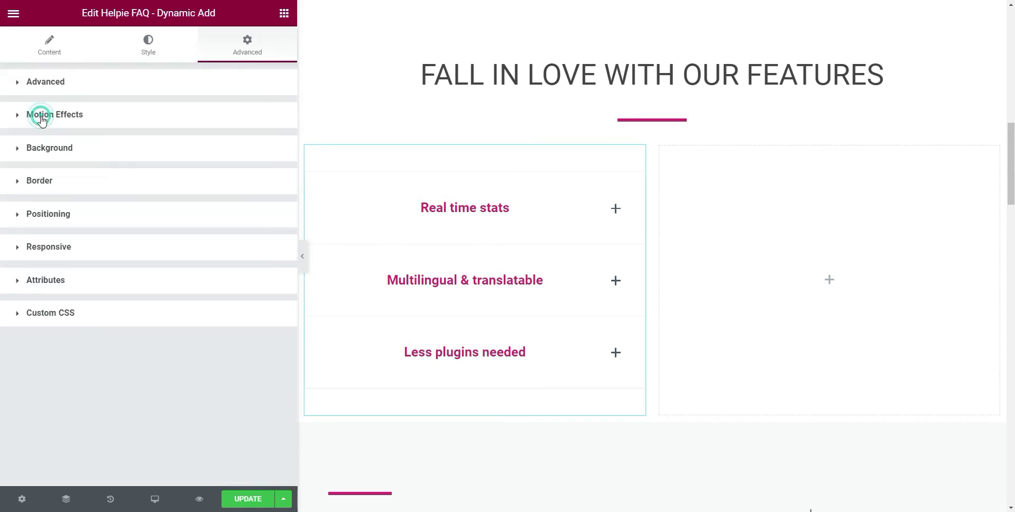
pyautogui.click(55, 82)
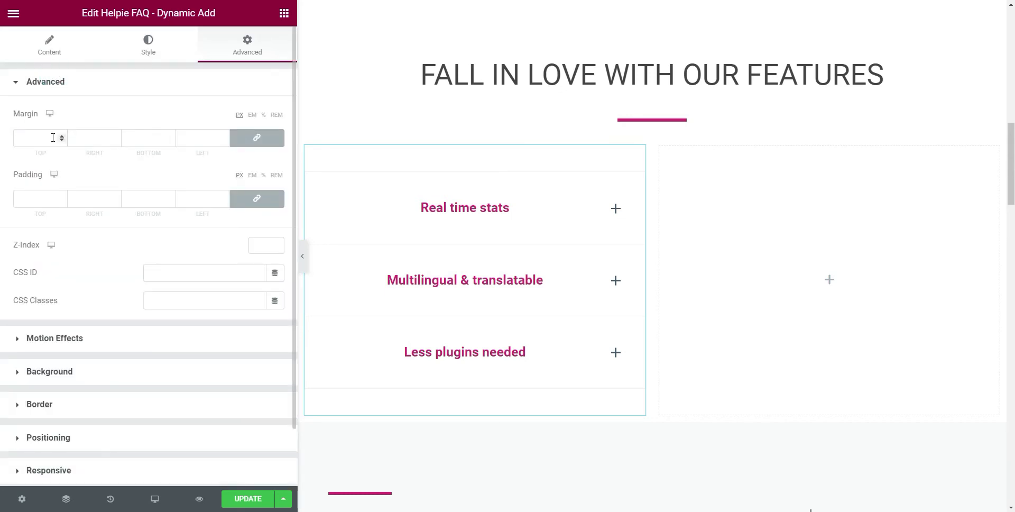
pyautogui.click(169, 137)
pyautogui.click(170, 137)
pyautogui.click(170, 137)
pyautogui.moveTo(169, 137); pyautogui.dragTo(169, 136)
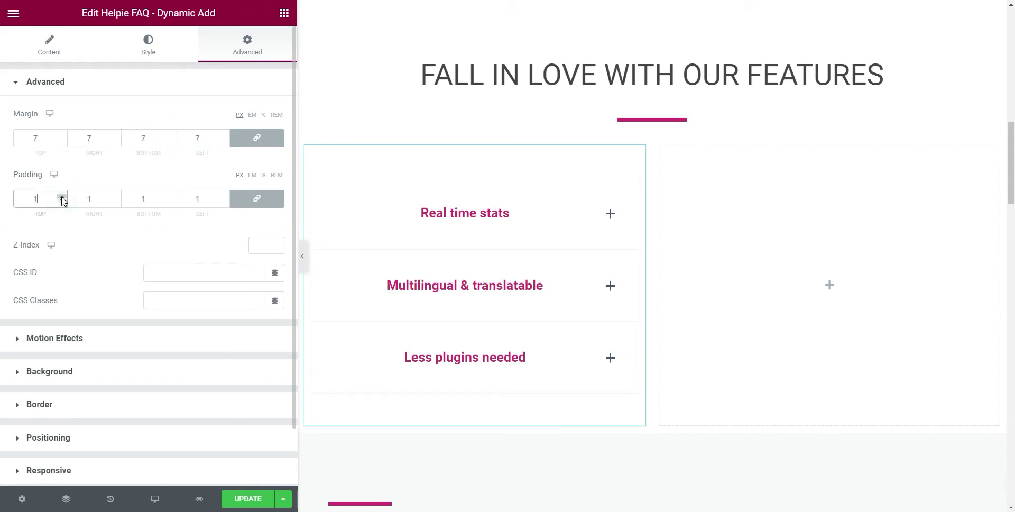
pyautogui.moveTo(170, 201); pyautogui.dragTo(171, 202)
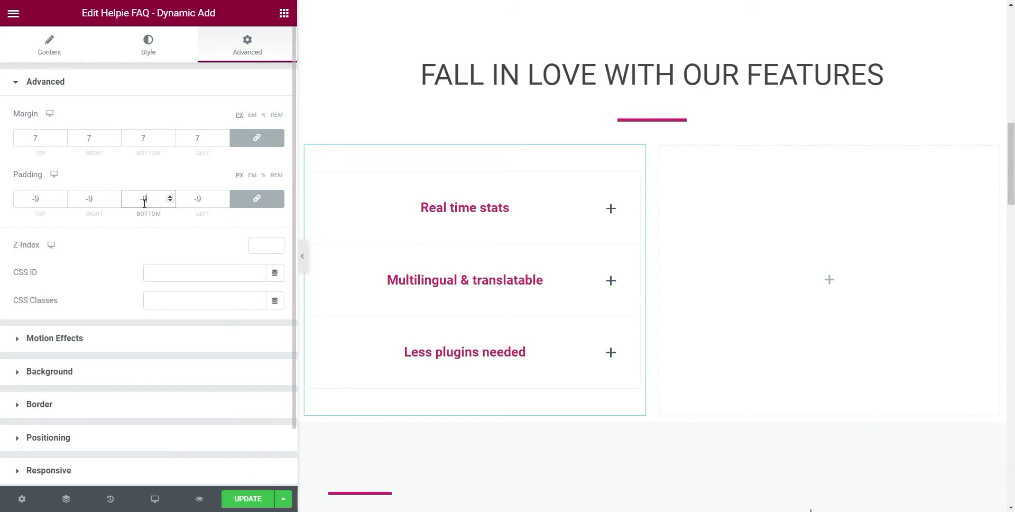
pyautogui.click(168, 203)
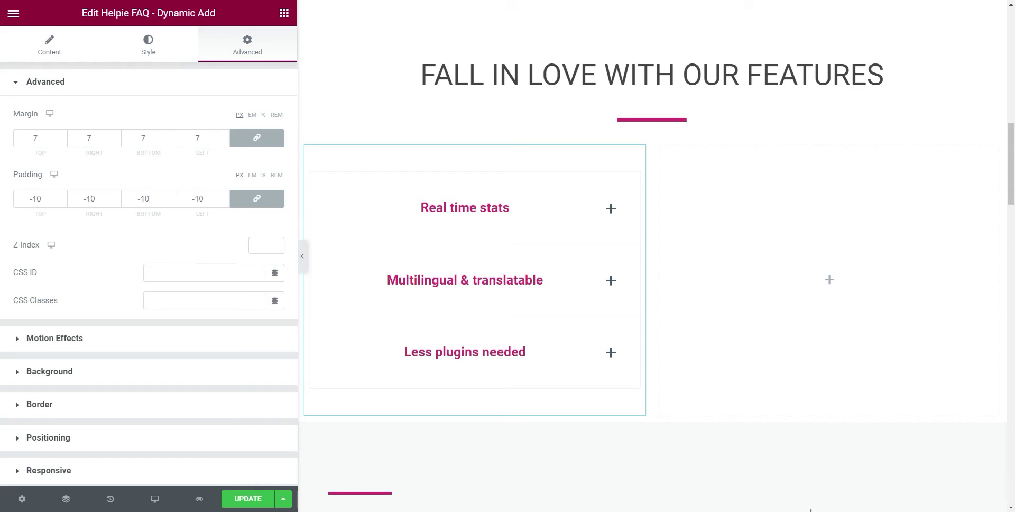
pyautogui.scroll(-1, 528, 198)
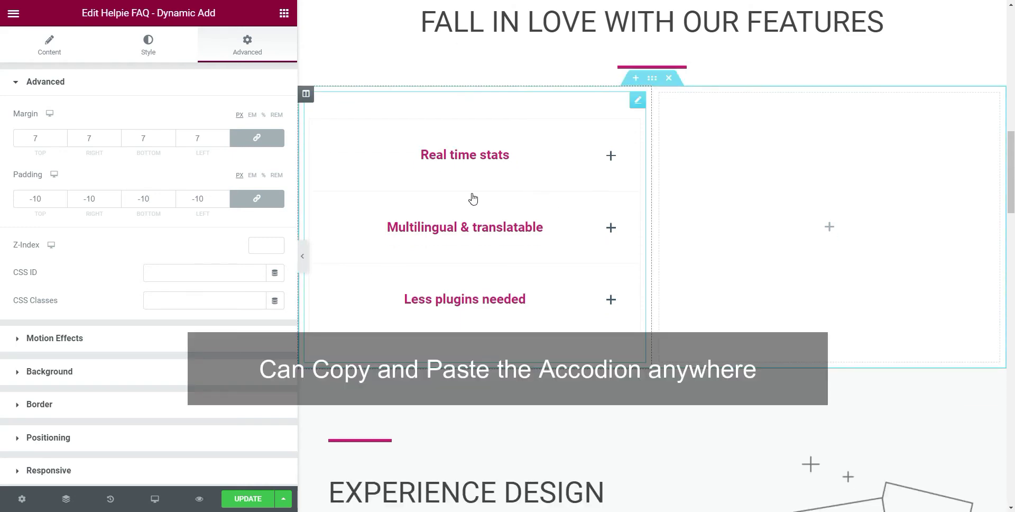
# Step: Copy the features accordion and paste it into the empty right column
pyautogui.scroll(1, 473, 198)
pyautogui.rightClick(453, 196)
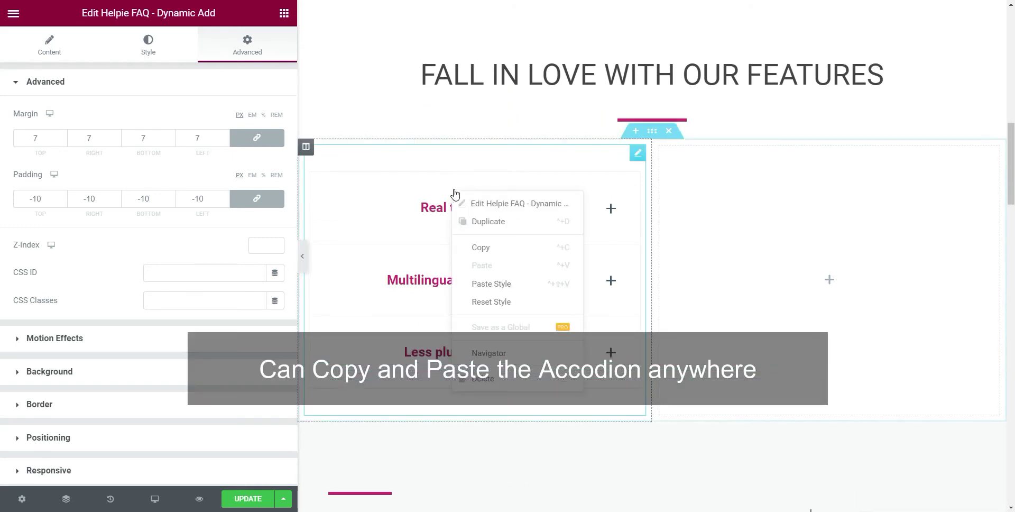
pyautogui.click(518, 253)
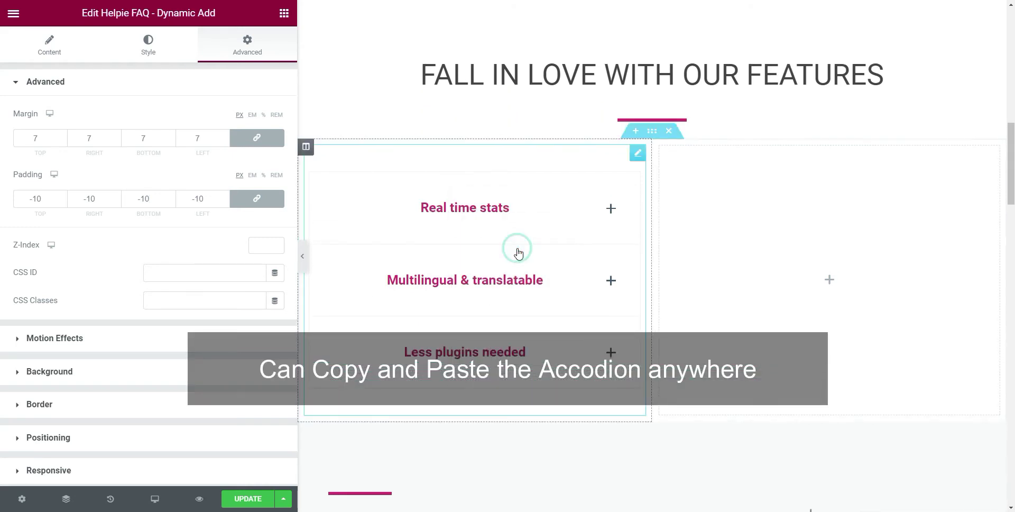
pyautogui.rightClick(755, 219)
pyautogui.click(787, 312)
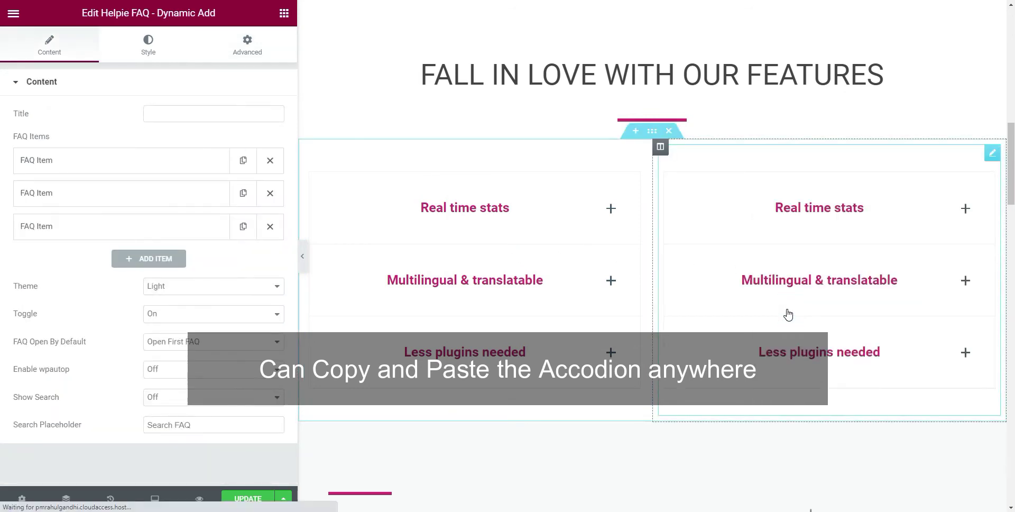
# Step: Review the pasted FAQ items and reset the third title to 'Less plugins needed'
pyautogui.click(141, 165)
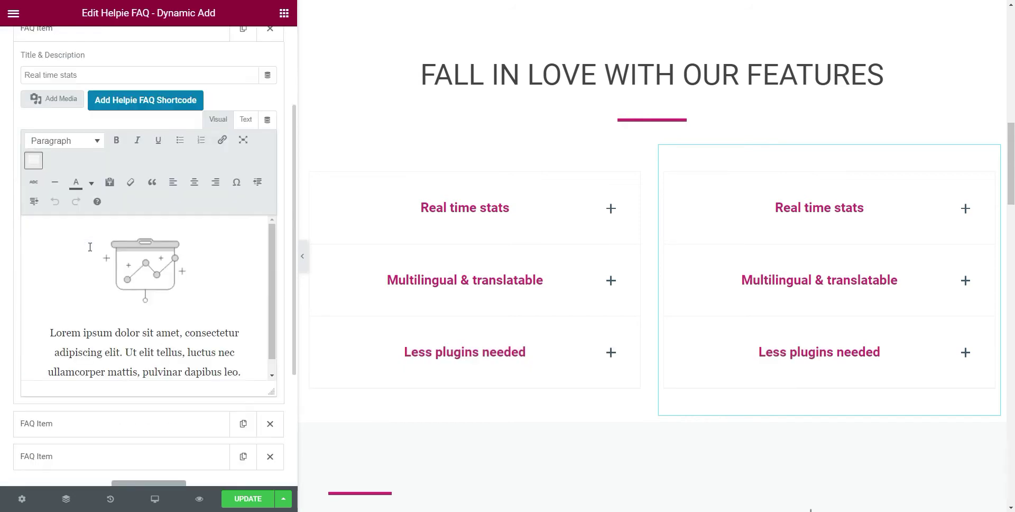
pyautogui.click(145, 233)
pyautogui.click(131, 270)
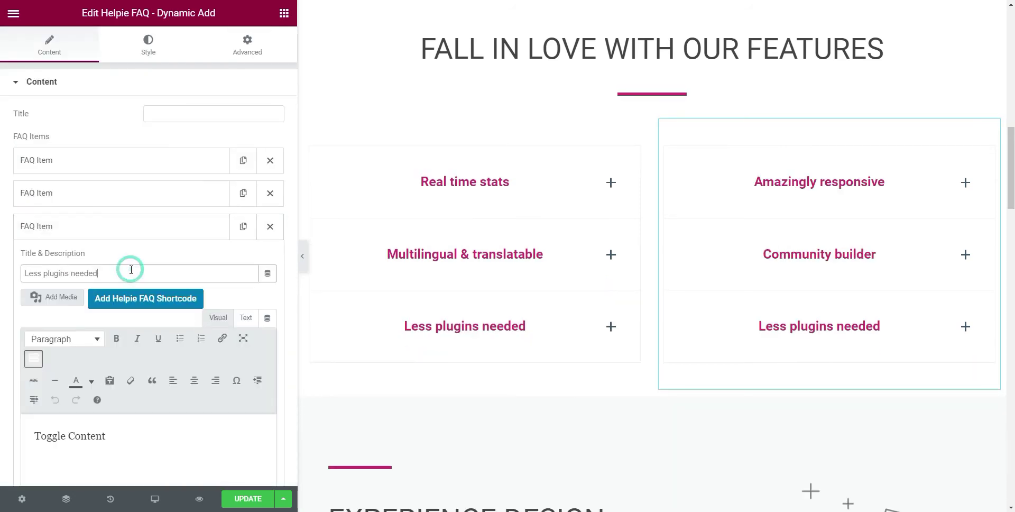
pyautogui.press('BackSpace')
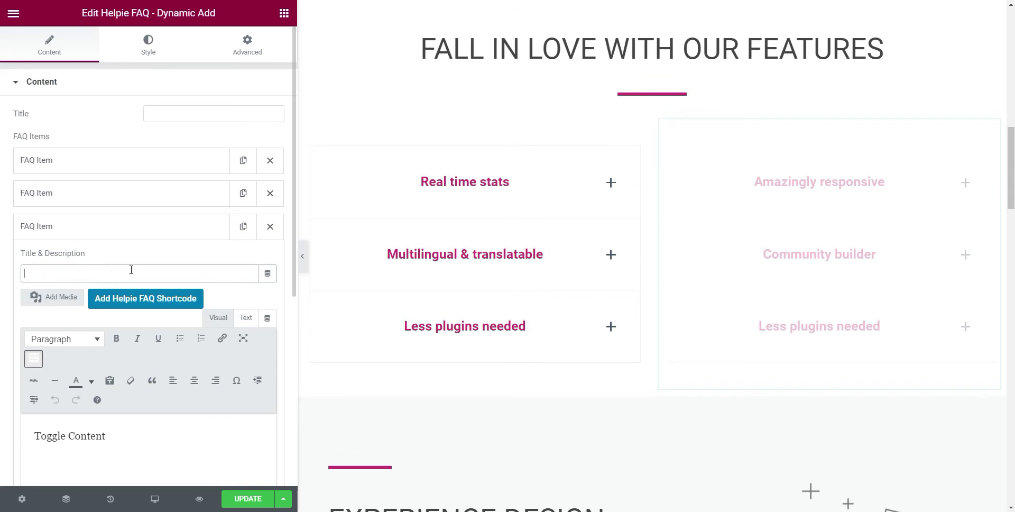
pyautogui.write('Less plugins needed')
pyautogui.scroll(-2, 227, 300)
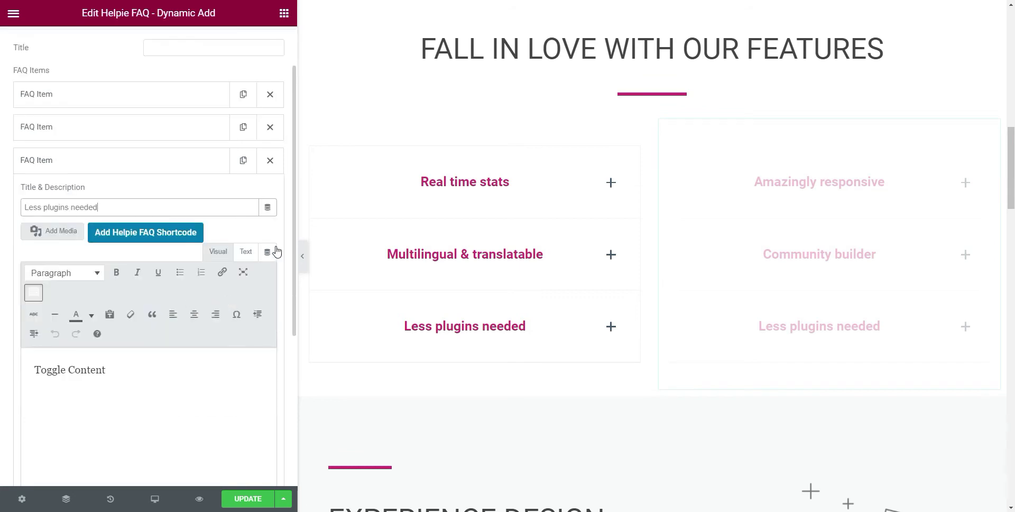
pyautogui.click(163, 166)
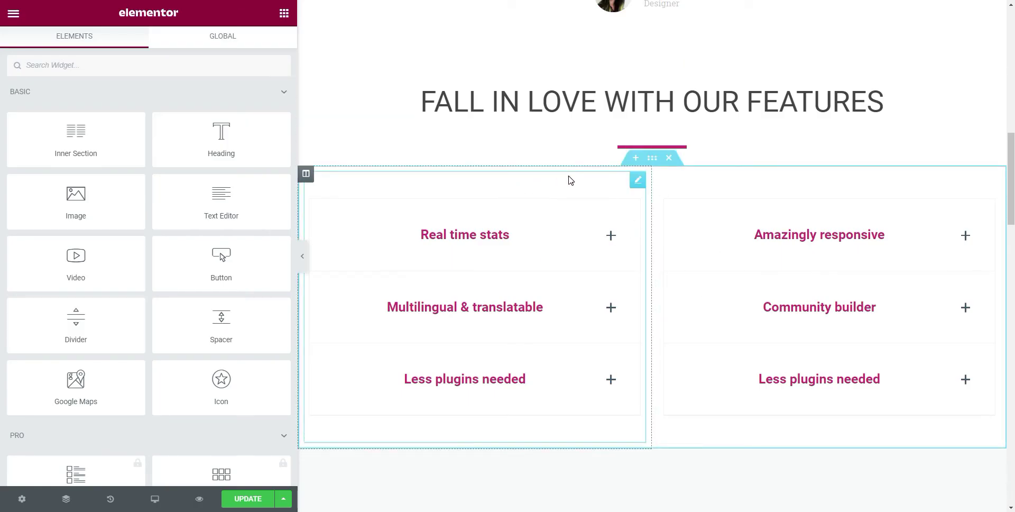
# Step: Add a new single-column section above the Make a Beautiful Website banner
pyautogui.scroll(-10, 761, 278)
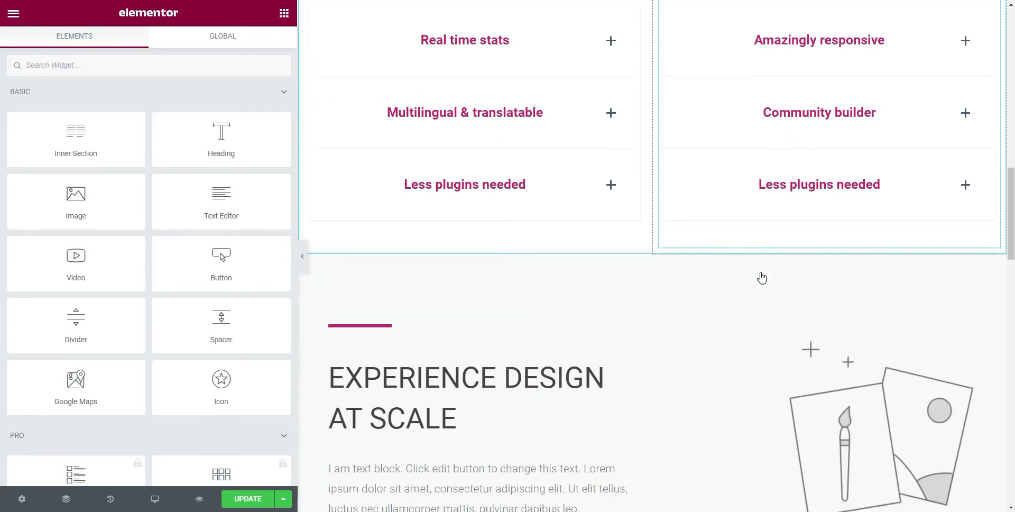
pyautogui.scroll(-12, 759, 281)
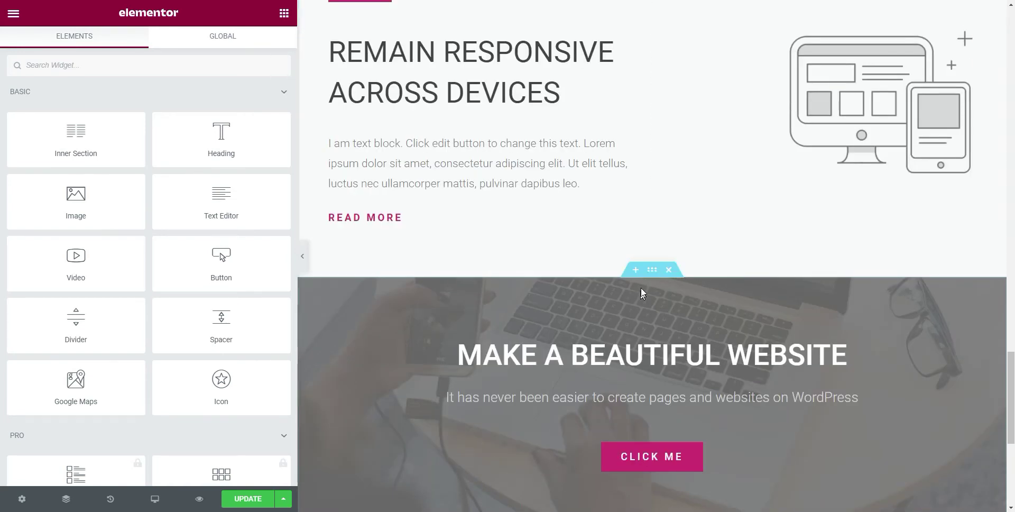
pyautogui.click(639, 272)
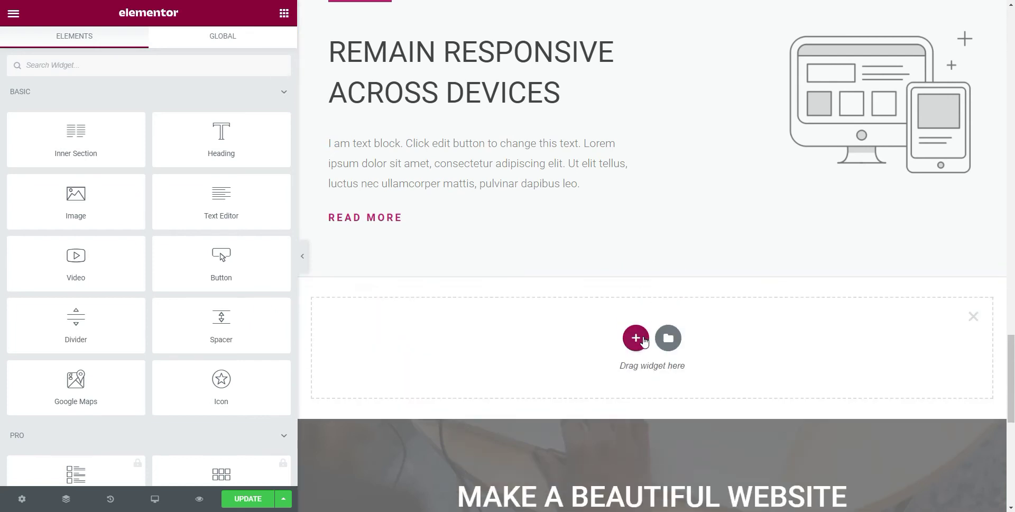
pyautogui.click(636, 334)
pyautogui.click(458, 374)
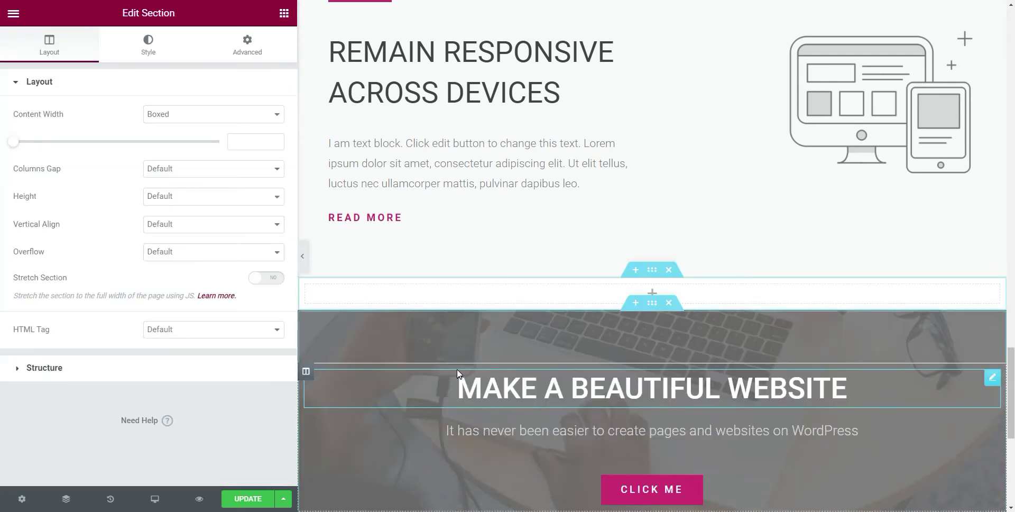
# Step: Search widgets for 'faq' and place Helpie FAQ - Dynamic Add in the new section
pyautogui.click(284, 14)
pyautogui.click(132, 69)
pyautogui.write('faq')
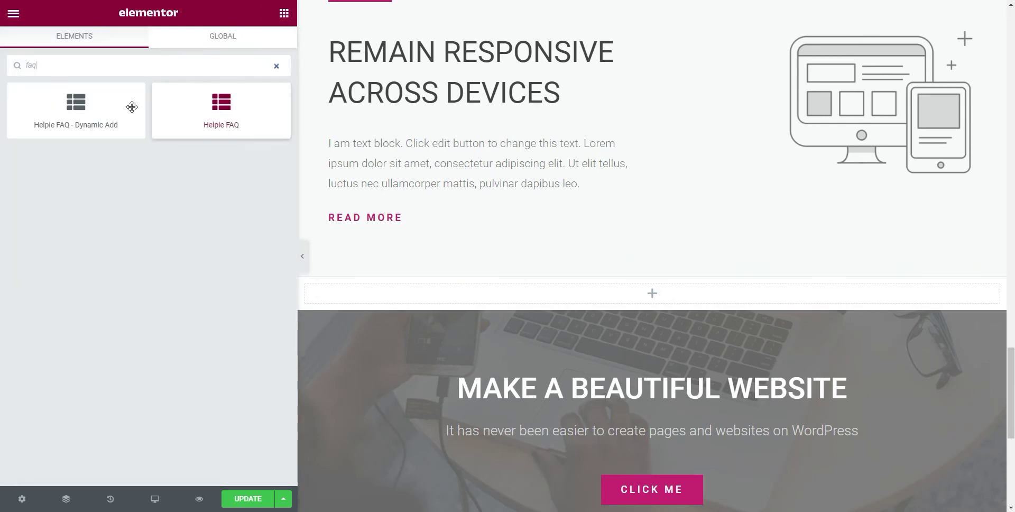
pyautogui.moveTo(131, 105); pyautogui.dragTo(637, 295)
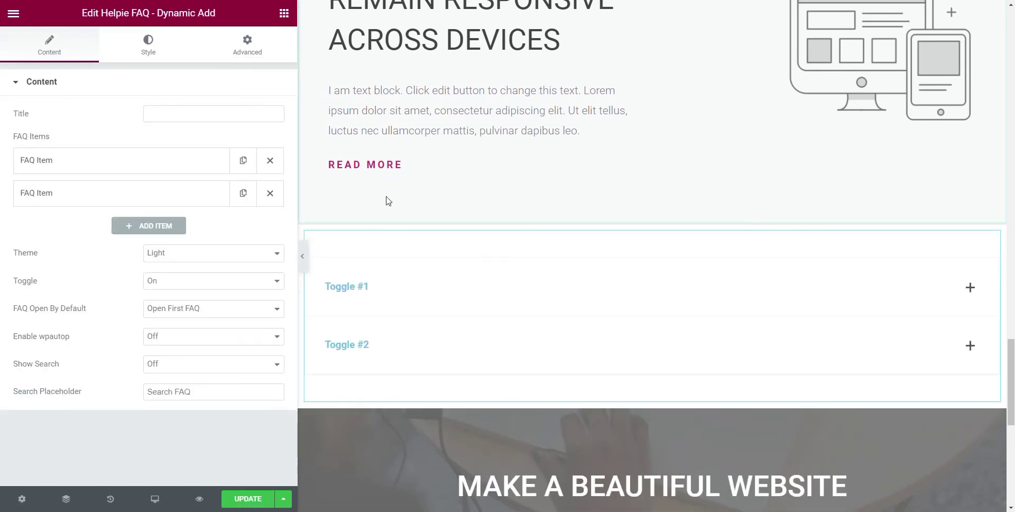
# Step: Copy the Remain Responsive element and paste its style onto the FAQ column
pyautogui.rightClick(387, 198)
pyautogui.click(413, 257)
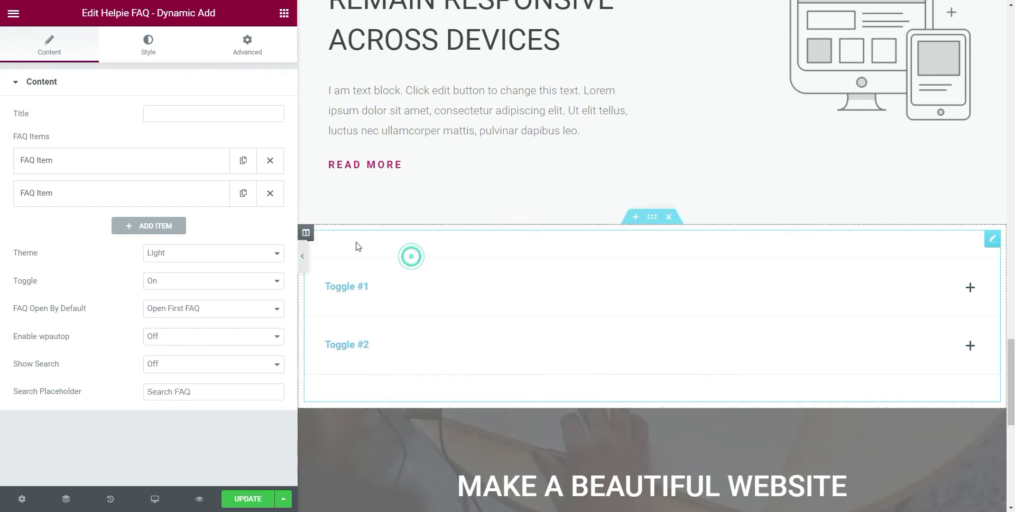
pyautogui.rightClick(308, 234)
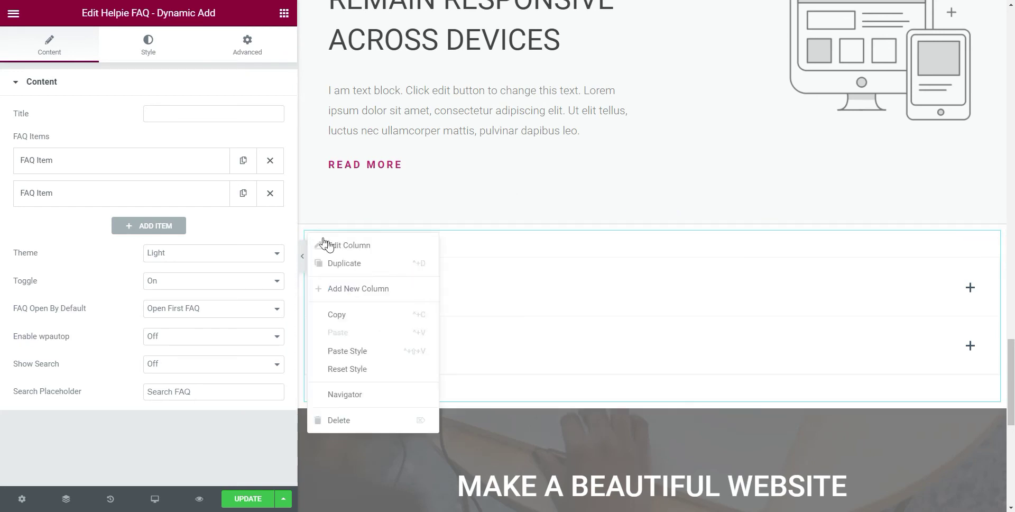
pyautogui.click(375, 350)
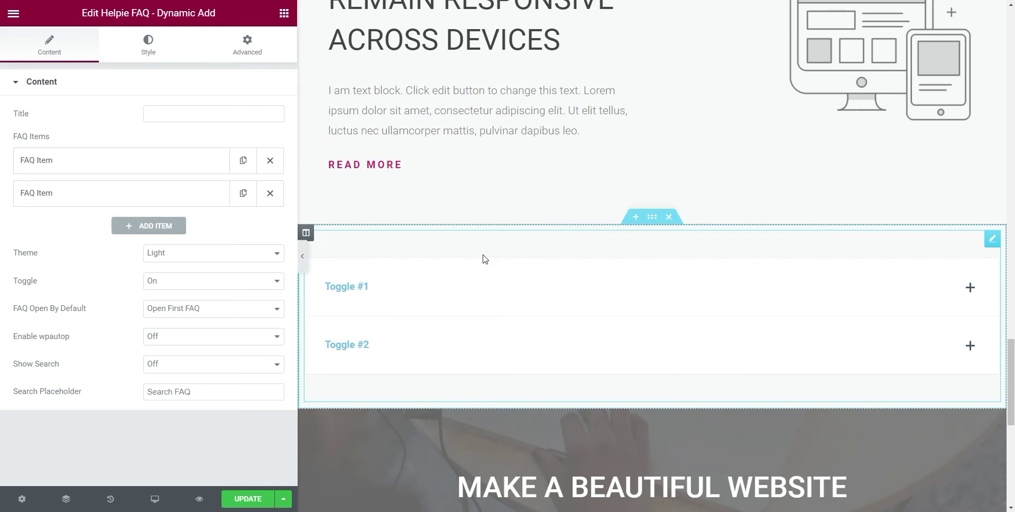
pyautogui.click(217, 113)
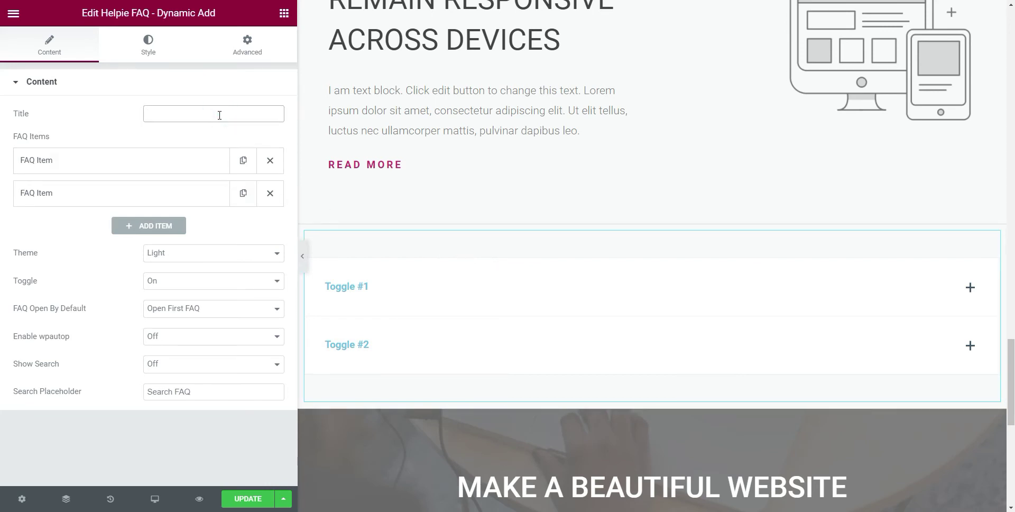
# Step: Title the FAQ 'Frequently Asked Questions', add a third item, and paste the responsiveness question as item one
pyautogui.write('Frequently Asked Questions')
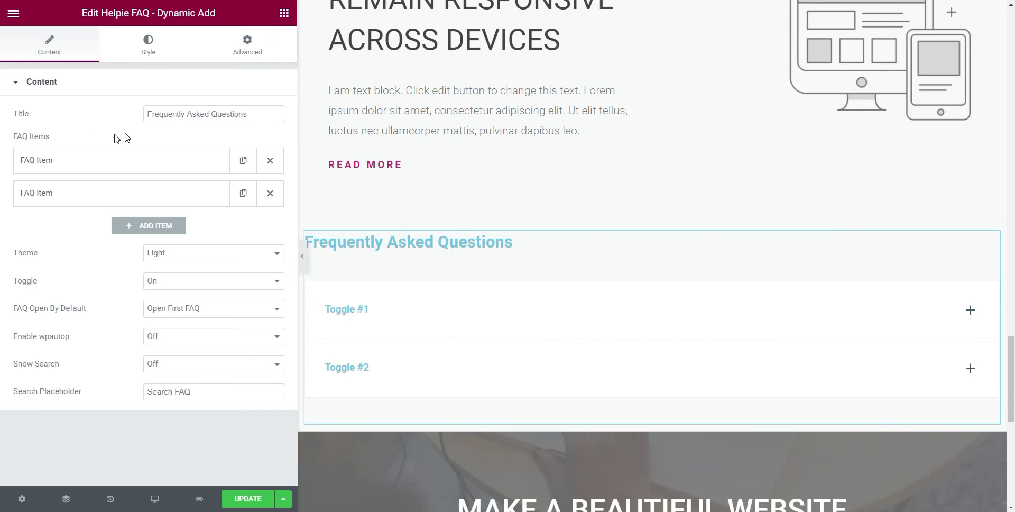
pyautogui.click(163, 227)
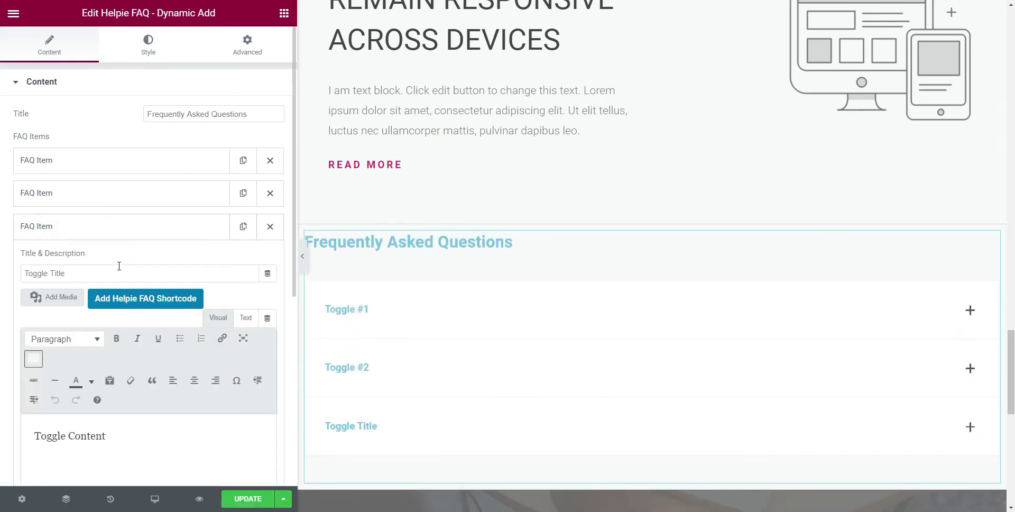
pyautogui.click(125, 156)
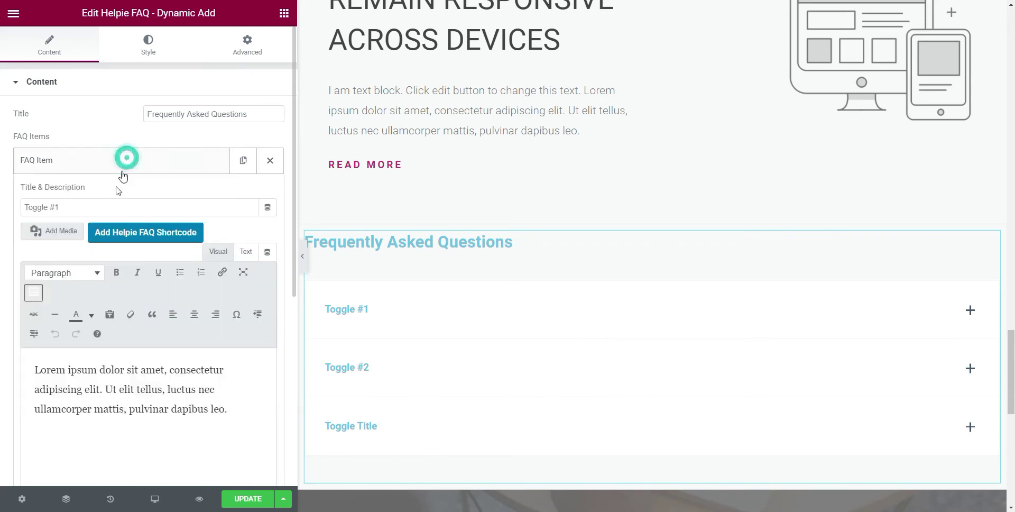
pyautogui.tripleClick(109, 203)
pyautogui.hotkey('ctrl', 'v')
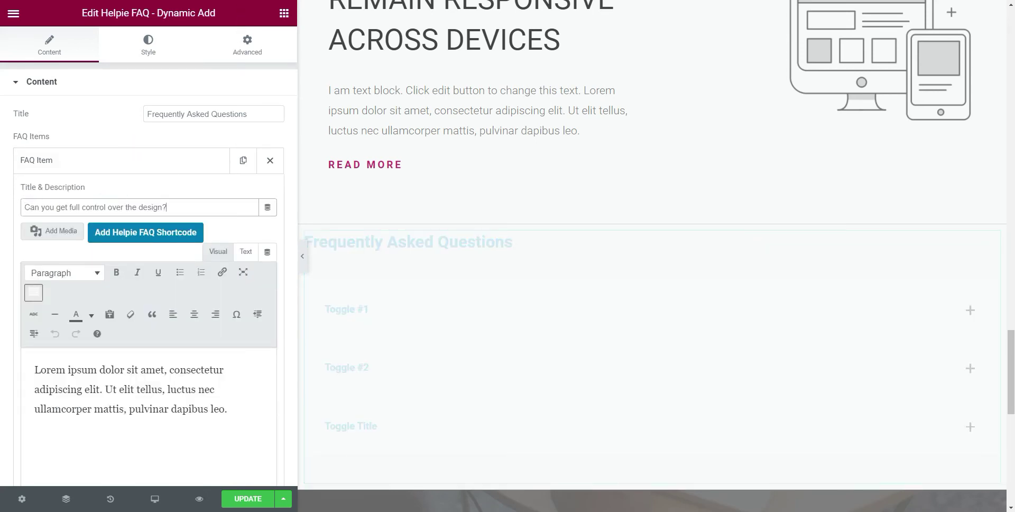
pyautogui.click(225, 161)
# Step: Paste the beautiful-websites question as item three and 'Can you get full control over the design?' as item two
pyautogui.click(159, 197)
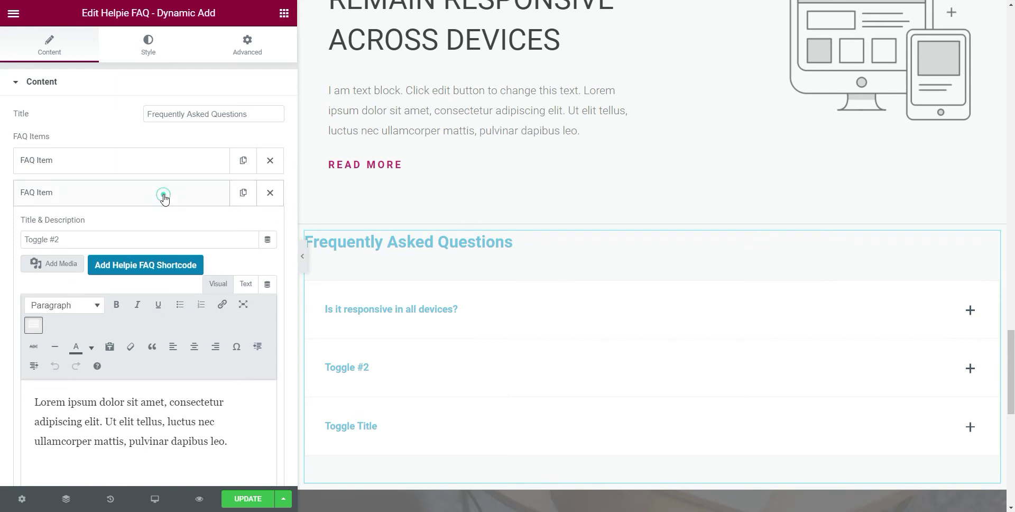
pyautogui.click(163, 194)
pyautogui.click(168, 229)
pyautogui.moveTo(136, 279); pyautogui.dragTo(17, 284)
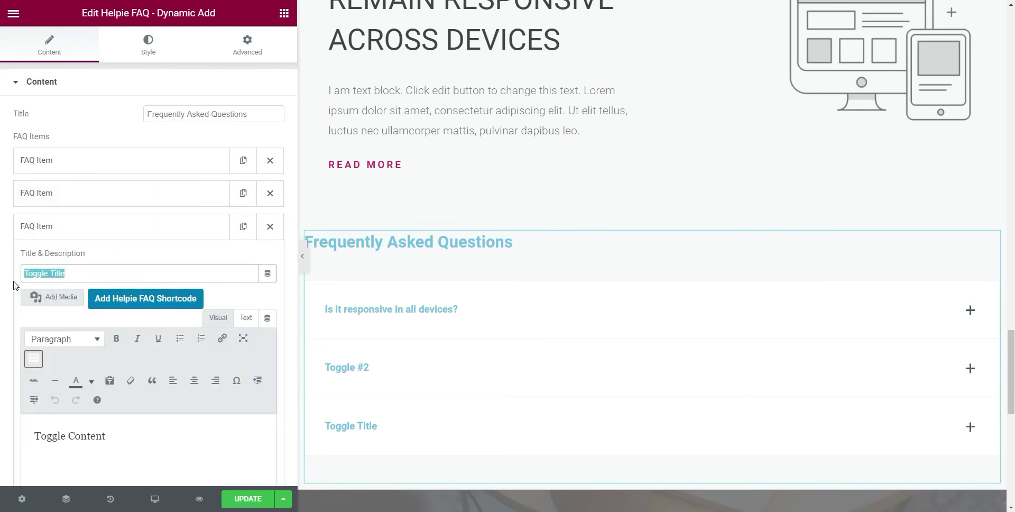
pyautogui.hotkey('ctrl', 'v')
pyautogui.click(134, 193)
pyautogui.tripleClick(100, 240)
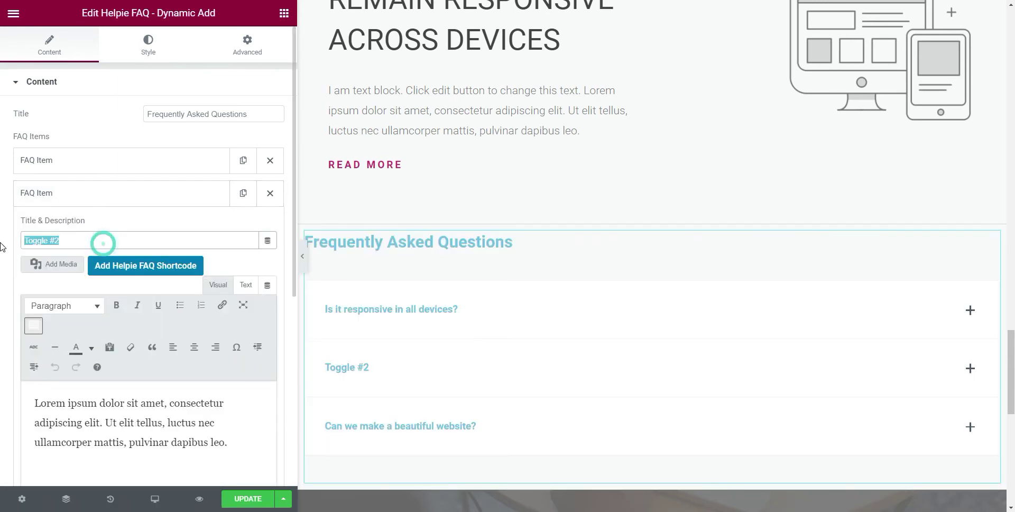
pyautogui.hotkey('ctrl', 'v')
pyautogui.click(179, 193)
pyautogui.click(180, 196)
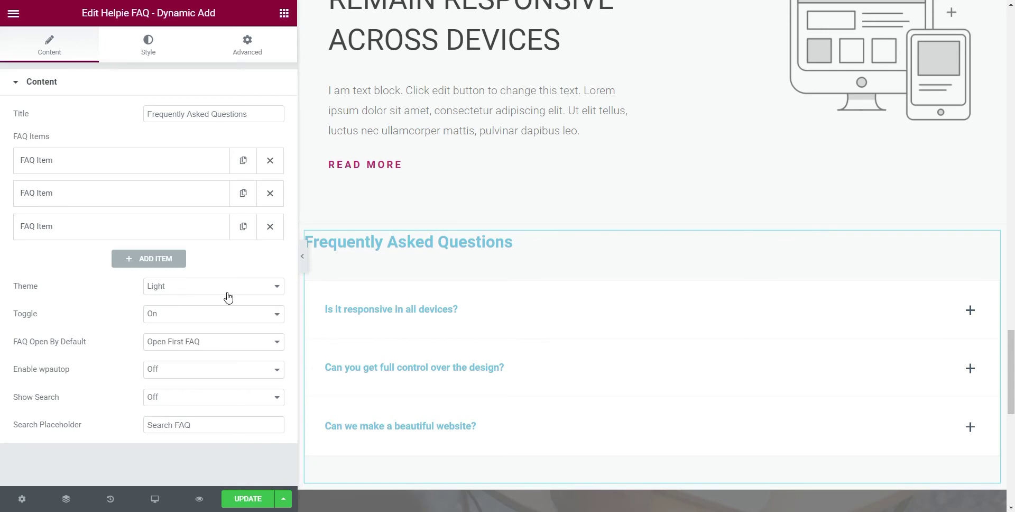
# Step: Turn on the FAQ search bar, set Open First FAQ by default, and keep Toggle On
pyautogui.click(206, 404)
pyautogui.click(206, 417)
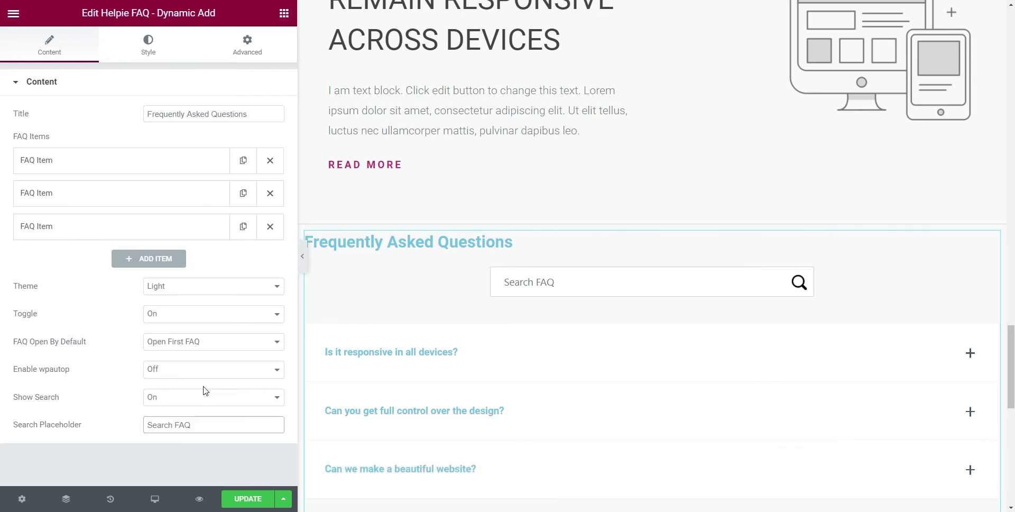
pyautogui.click(207, 347)
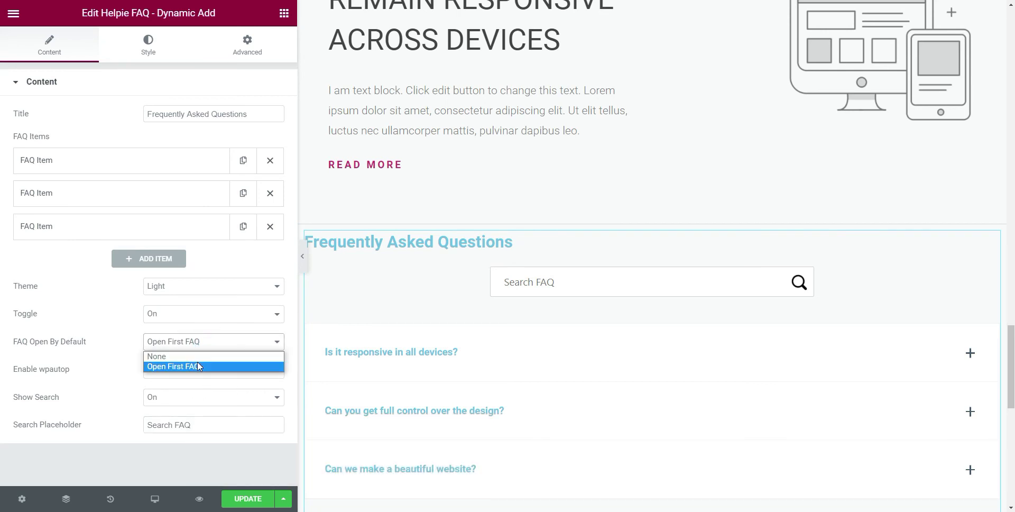
pyautogui.click(199, 367)
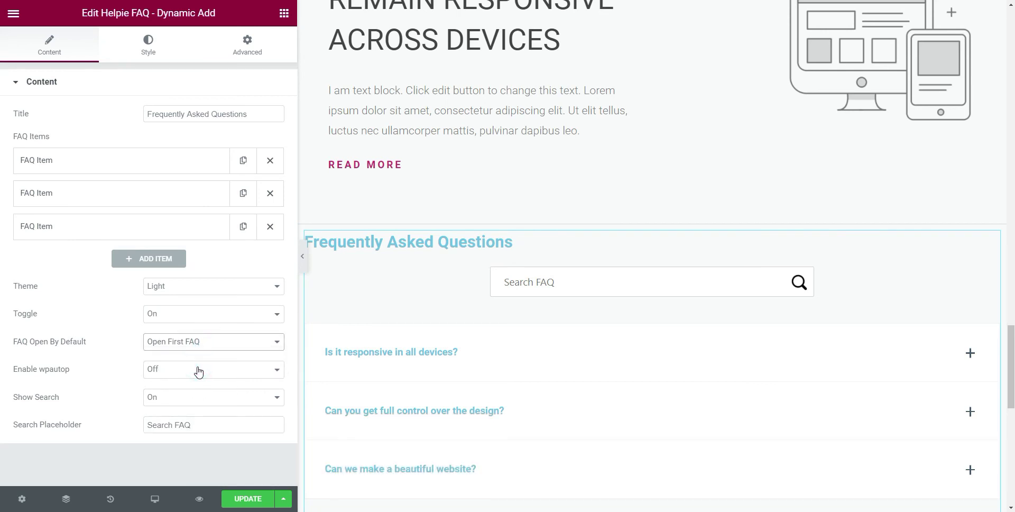
pyautogui.click(231, 317)
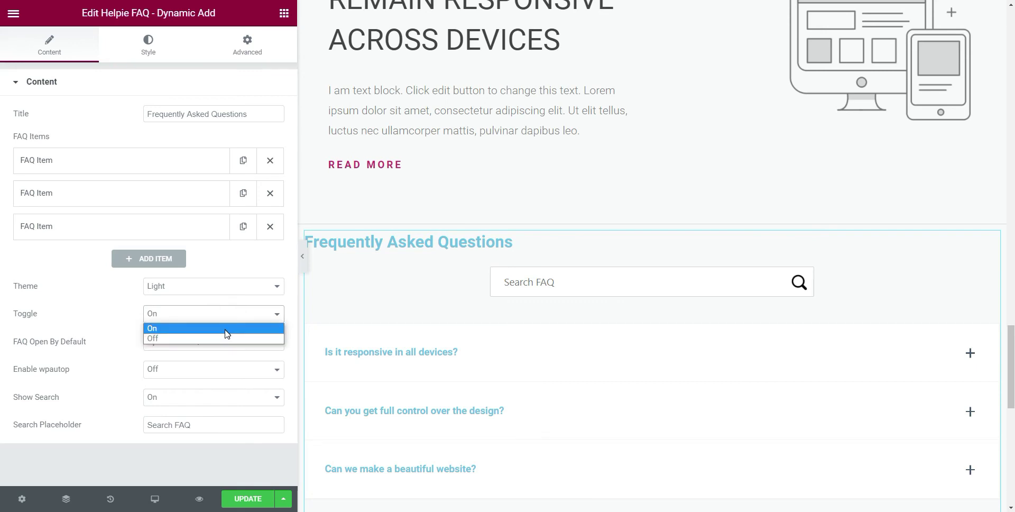
pyautogui.click(226, 330)
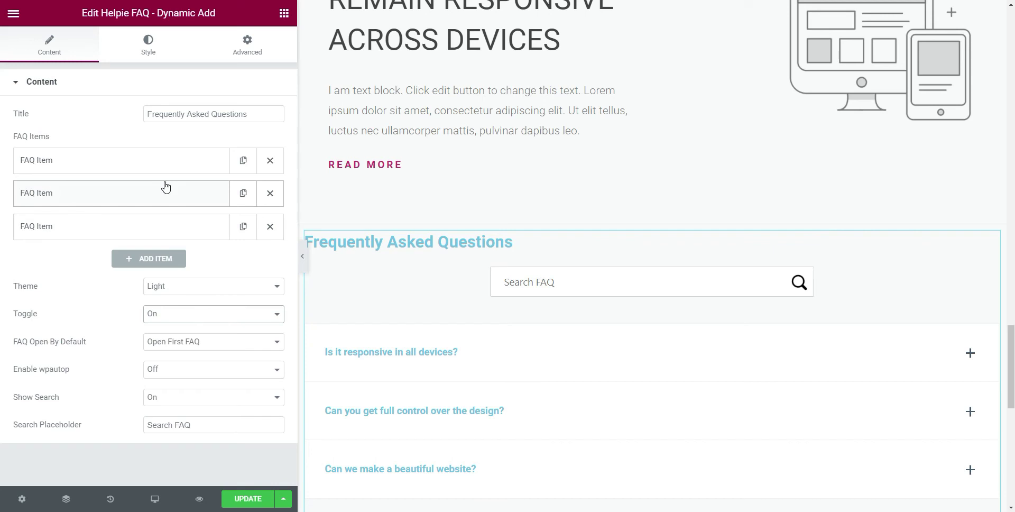
pyautogui.click(162, 51)
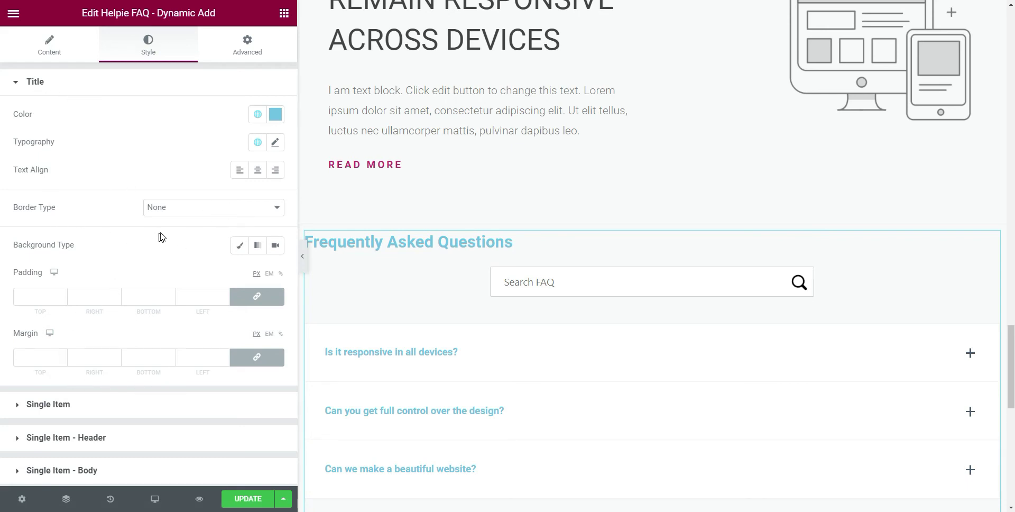
# Step: Centre the Frequently Asked Questions title and set its font to Roboto, size 45
pyautogui.click(257, 170)
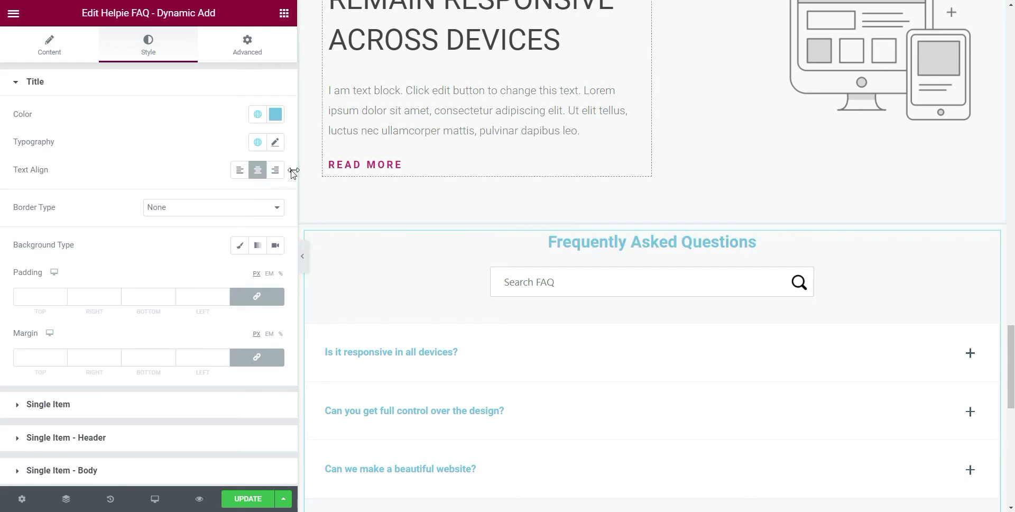
pyautogui.click(275, 143)
pyautogui.click(211, 214)
pyautogui.scroll(3, 204, 258)
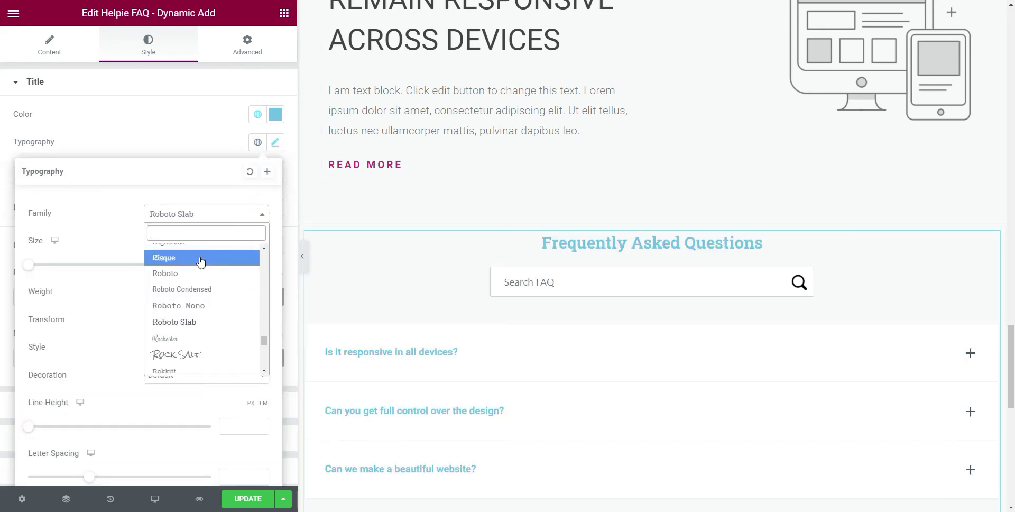
pyautogui.click(197, 328)
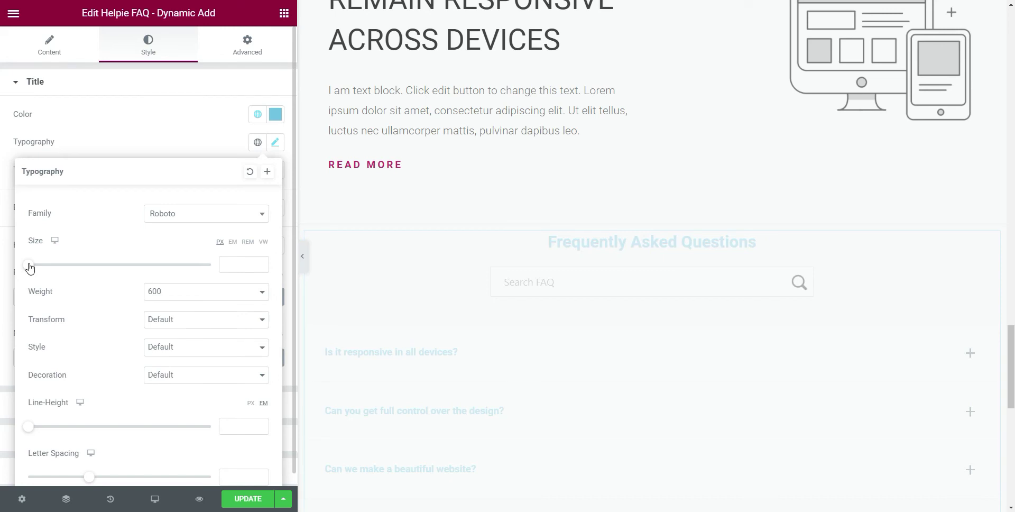
pyautogui.scroll(-1, 135, 351)
pyautogui.moveTo(35, 256); pyautogui.dragTo(73, 256)
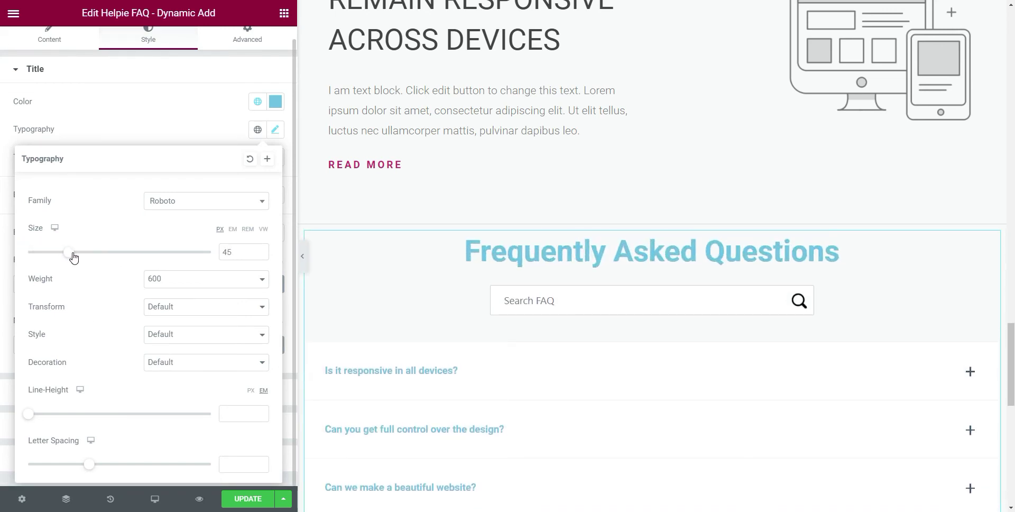
pyautogui.click(231, 126)
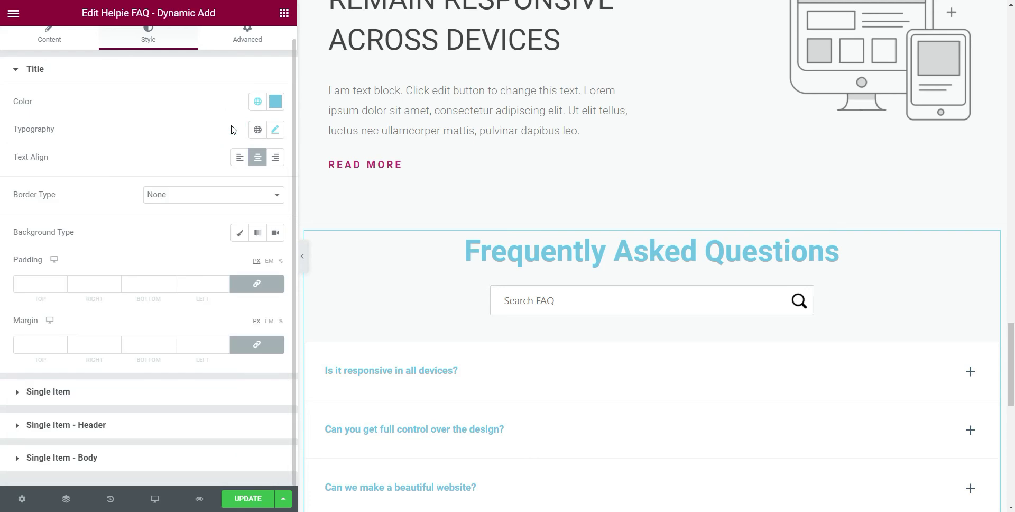
# Step: Change the title colour from light blue to dark grey #595E61
pyautogui.click(275, 104)
pyautogui.moveTo(206, 186); pyautogui.dragTo(134, 232)
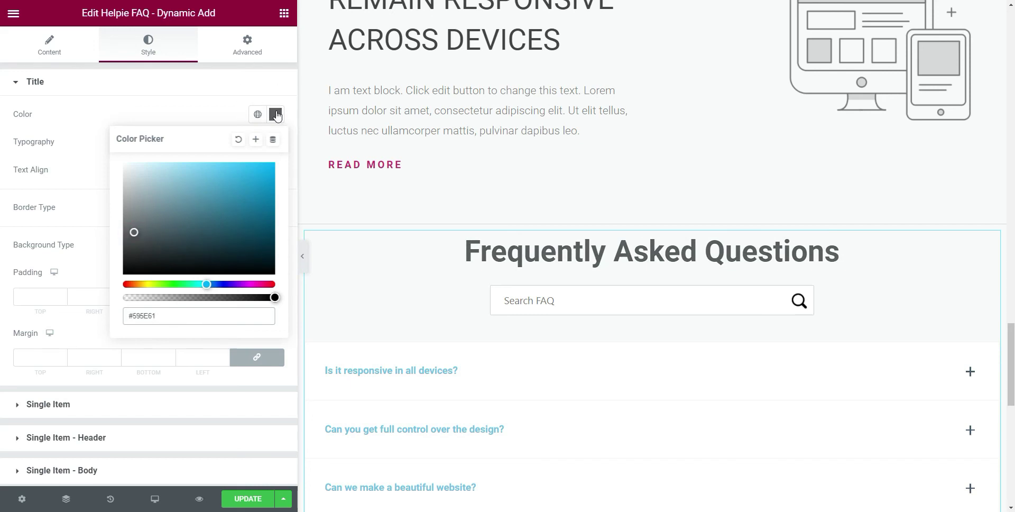
pyautogui.click(159, 119)
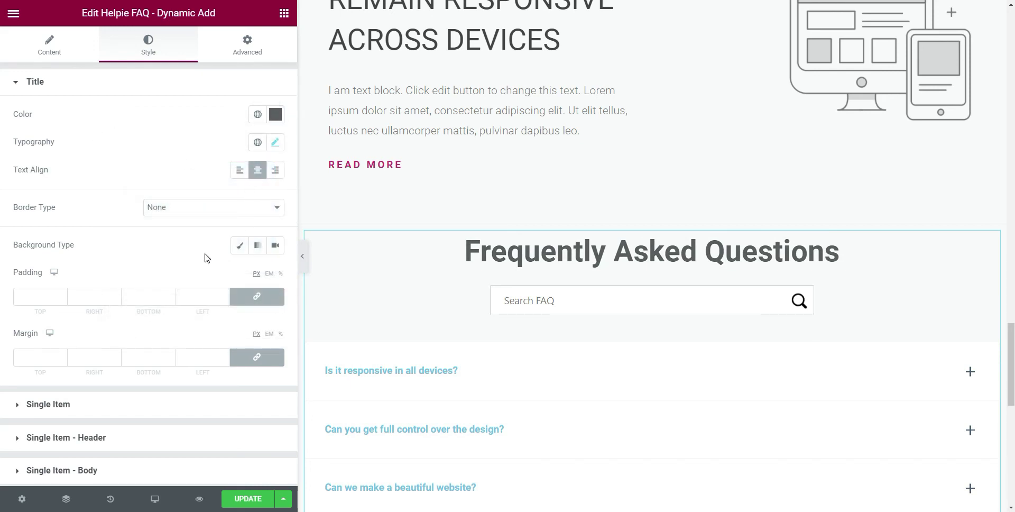
pyautogui.click(46, 82)
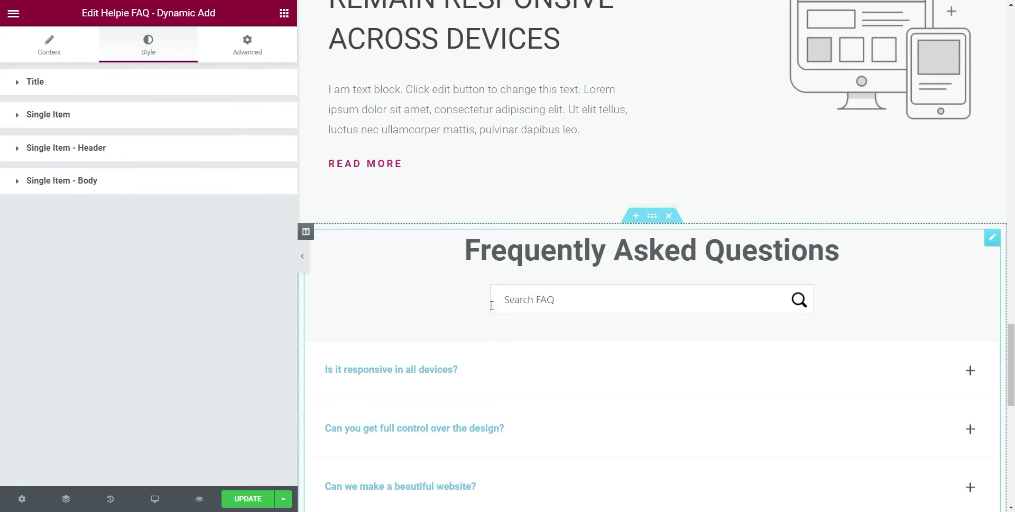
pyautogui.scroll(-4, 484, 299)
# Step: Make the Single Item header text dark grey and left-aligned
pyautogui.click(115, 154)
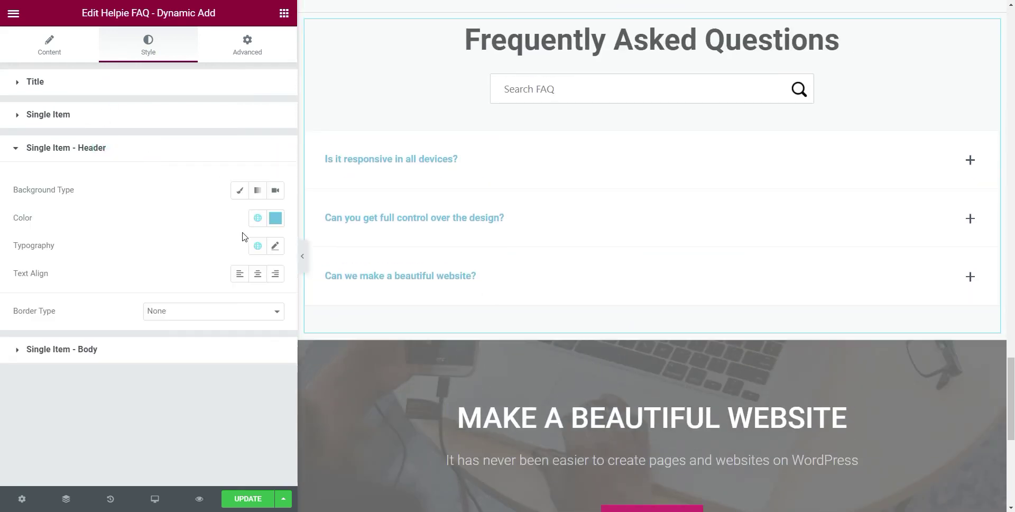
pyautogui.click(275, 218)
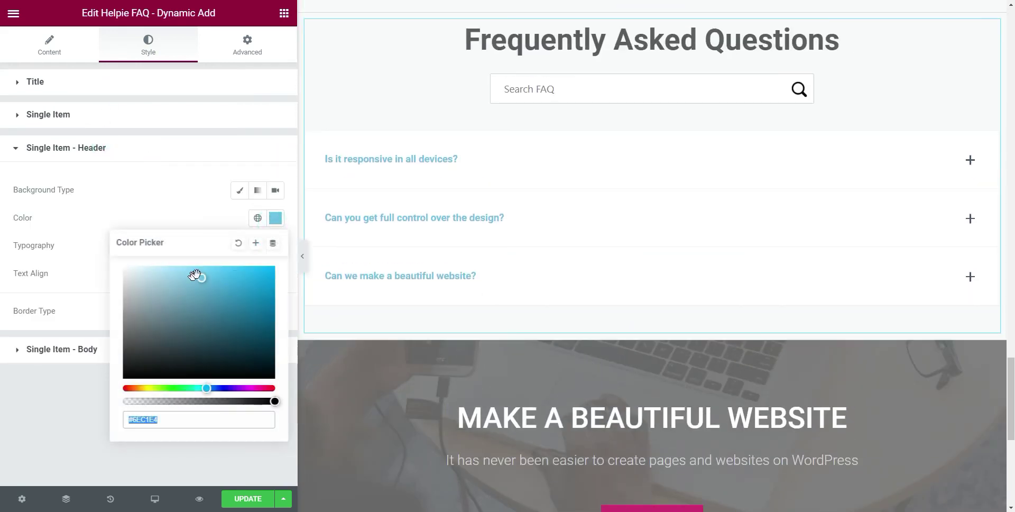
pyautogui.moveTo(157, 288)
pyautogui.mouseDown()
pyautogui.moveTo(126, 299)
pyautogui.moveTo(135, 341)
pyautogui.mouseUp()
pyautogui.click(214, 188)
pyautogui.click(258, 273)
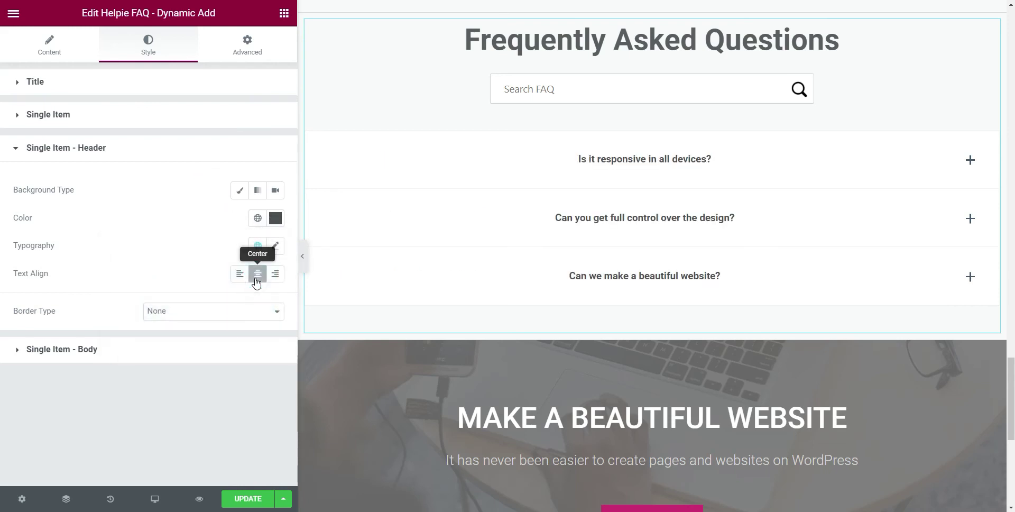
pyautogui.click(240, 273)
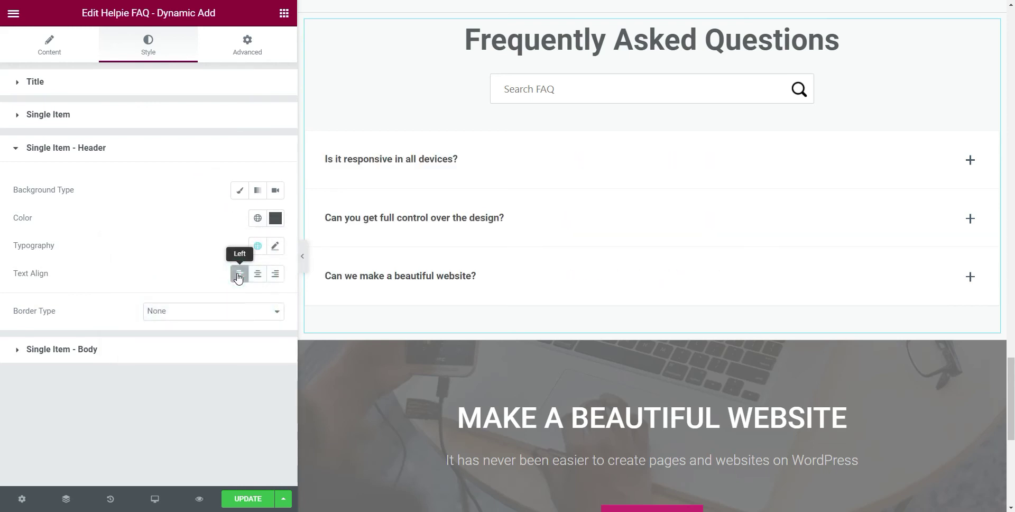
# Step: Set the question header typography to size 20, line height 1.4, letter spacing -0.2
pyautogui.click(275, 247)
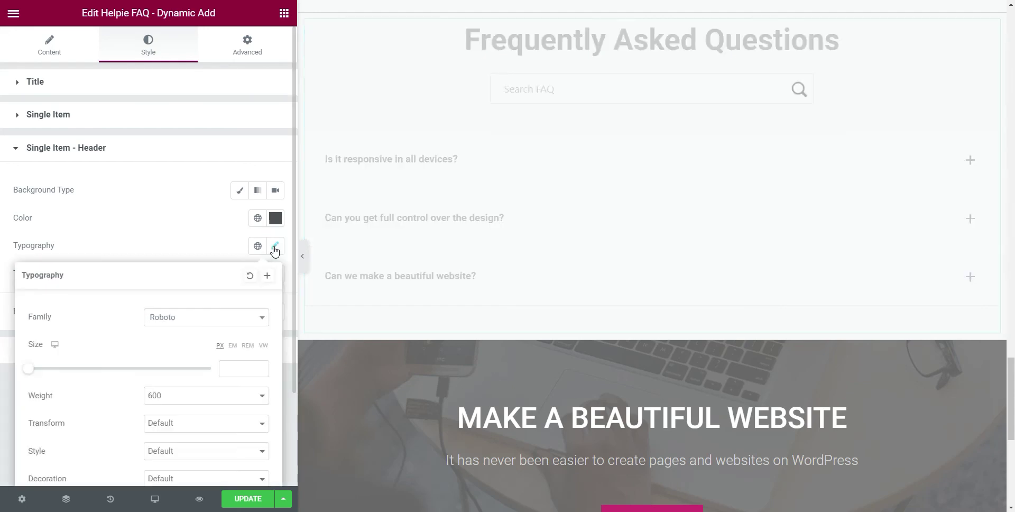
pyautogui.moveTo(30, 253); pyautogui.dragTo(47, 257)
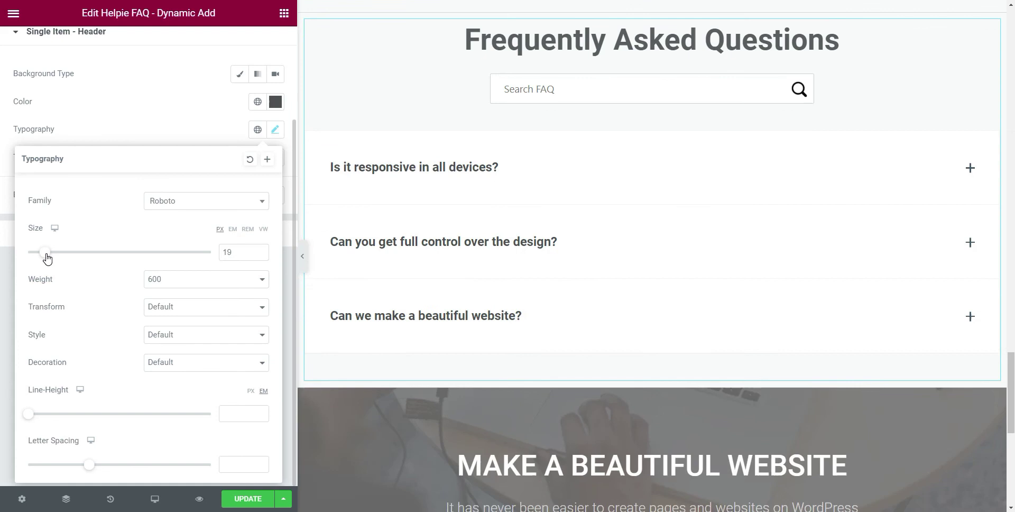
pyautogui.moveTo(30, 419); pyautogui.dragTo(55, 418)
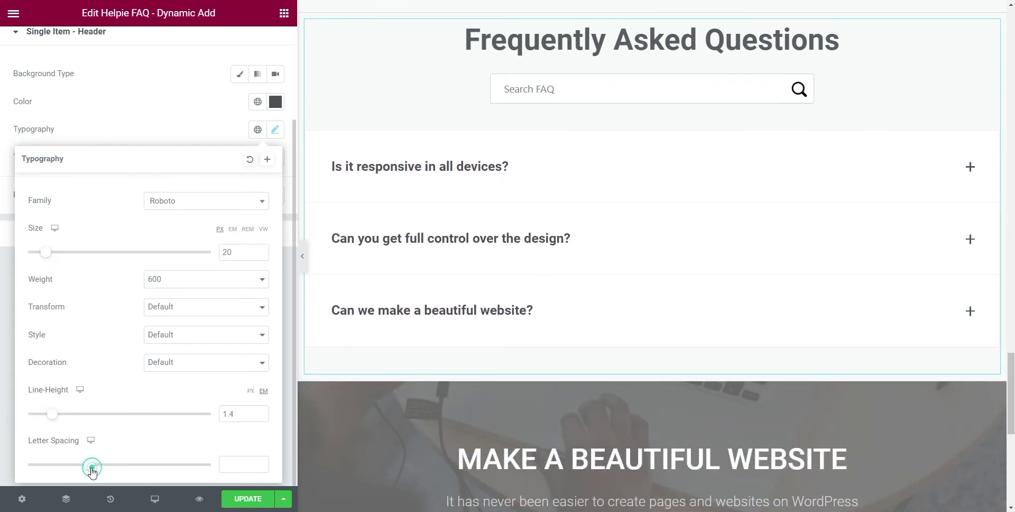
pyautogui.moveTo(90, 465); pyautogui.dragTo(89, 467)
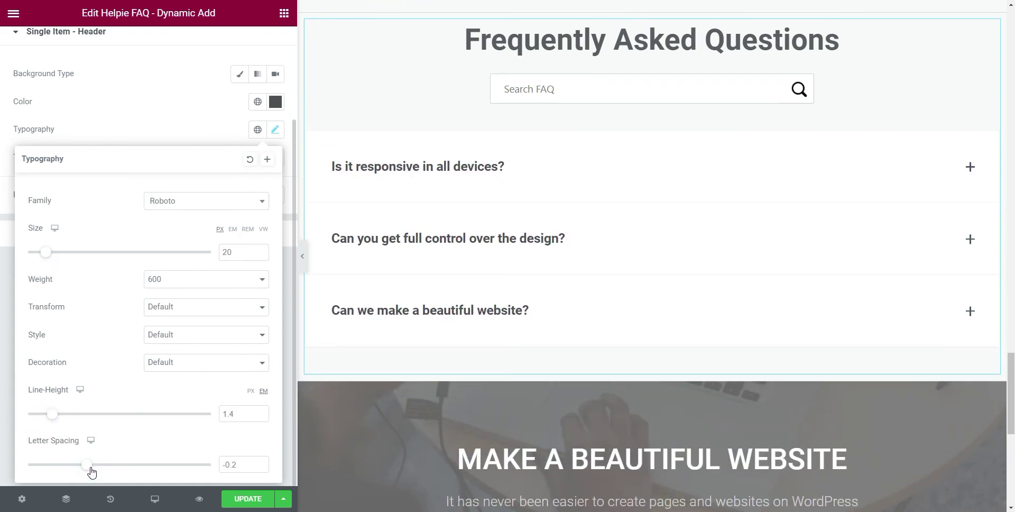
pyautogui.click(204, 106)
pyautogui.click(109, 234)
pyautogui.click(275, 251)
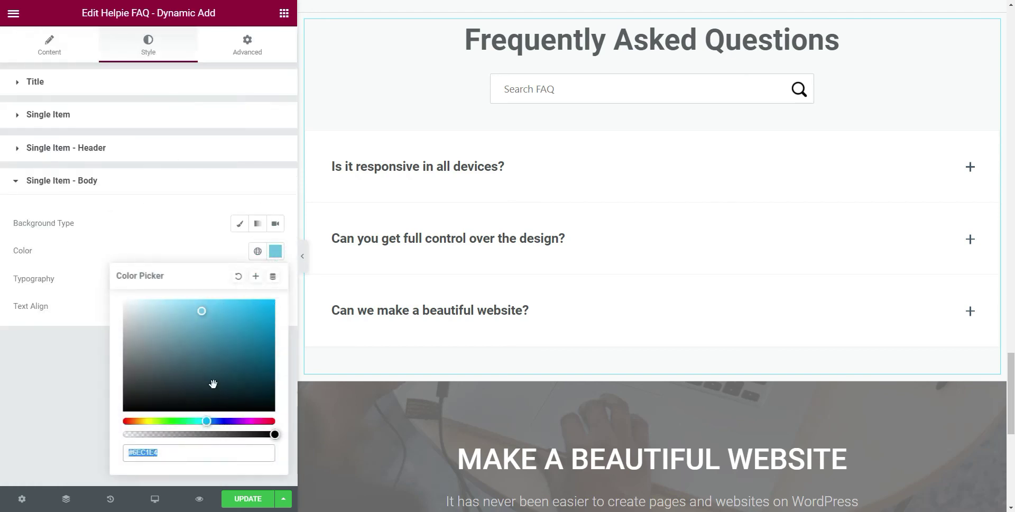
pyautogui.moveTo(205, 317); pyautogui.dragTo(113, 355)
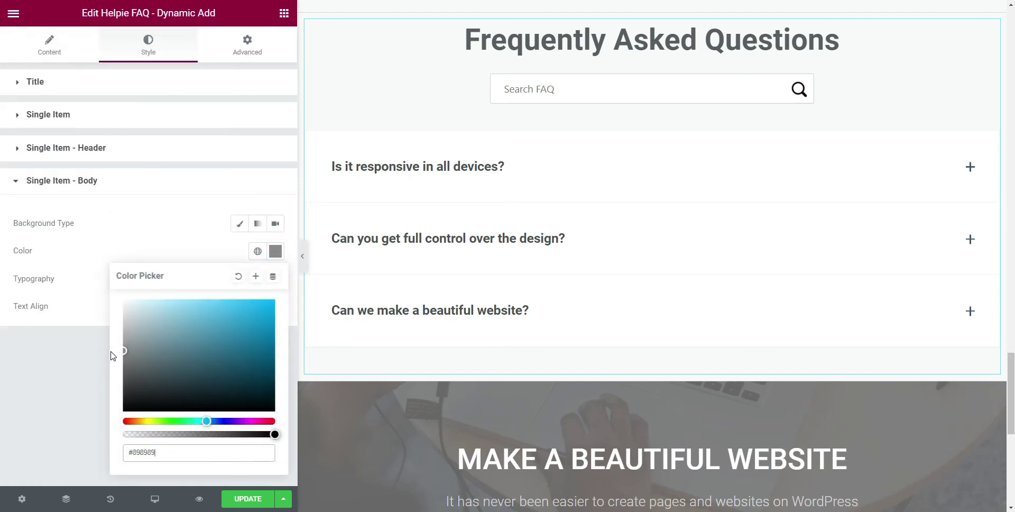
pyautogui.click(143, 241)
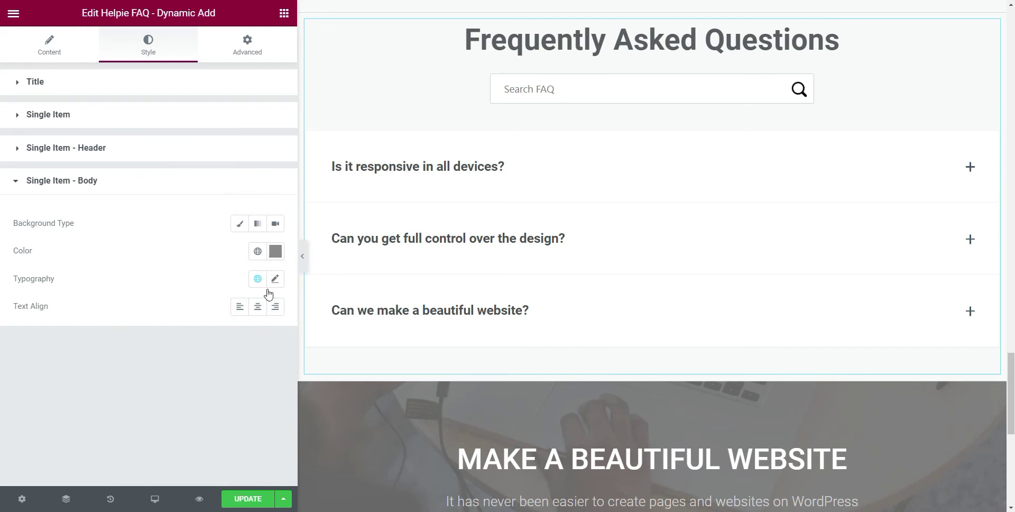
pyautogui.click(113, 182)
pyautogui.click(241, 46)
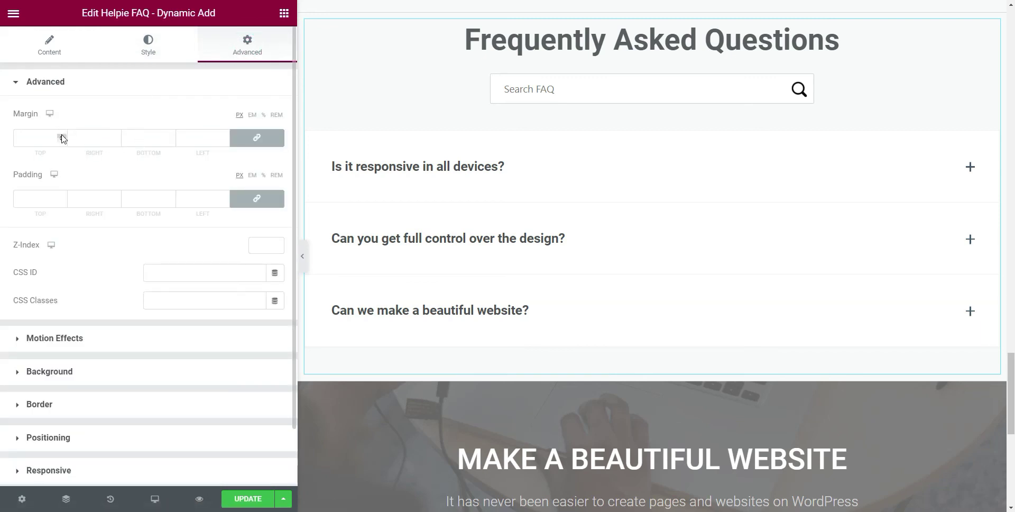
pyautogui.moveTo(62, 136); pyautogui.dragTo(63, 136)
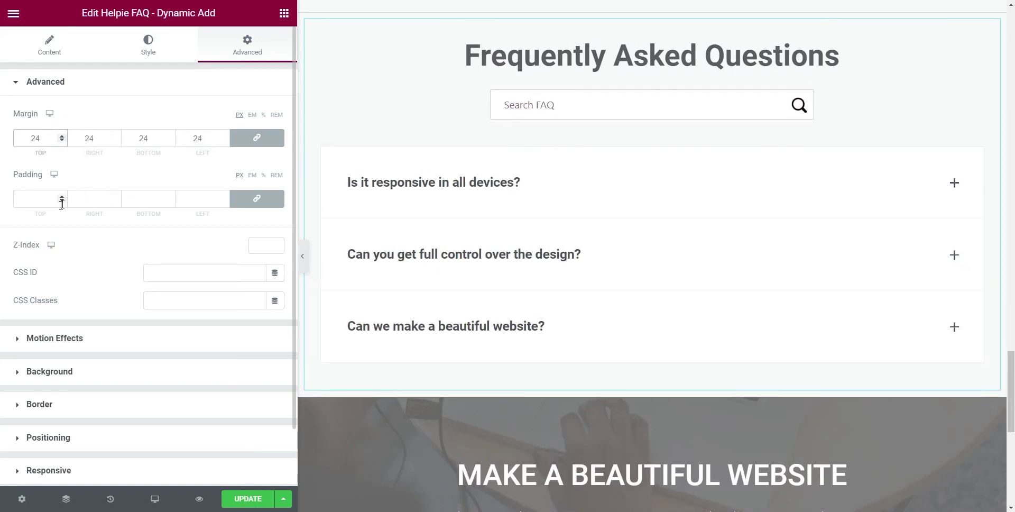
pyautogui.moveTo(62, 196); pyautogui.dragTo(64, 198)
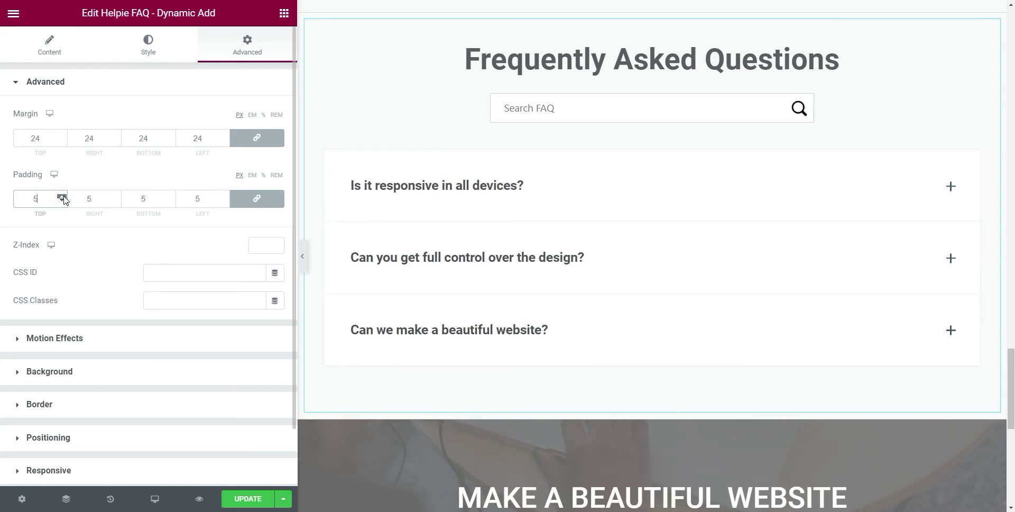
pyautogui.click(62, 197)
pyautogui.click(62, 196)
pyautogui.click(63, 197)
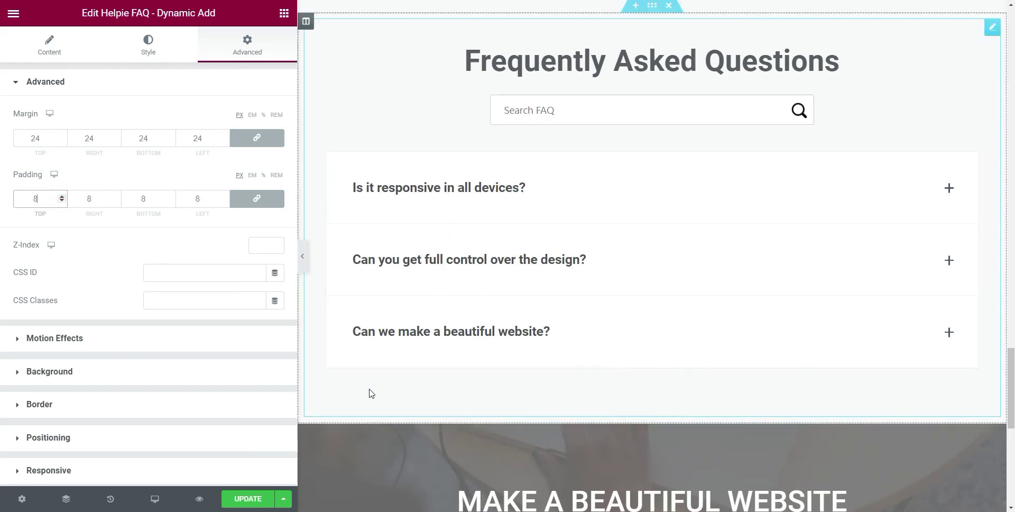
pyautogui.click(289, 504)
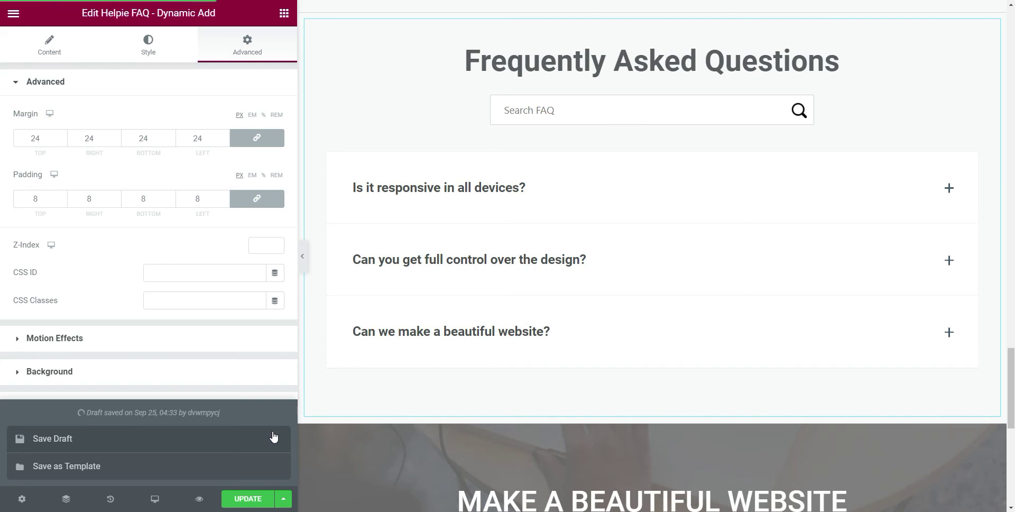
pyautogui.click(200, 500)
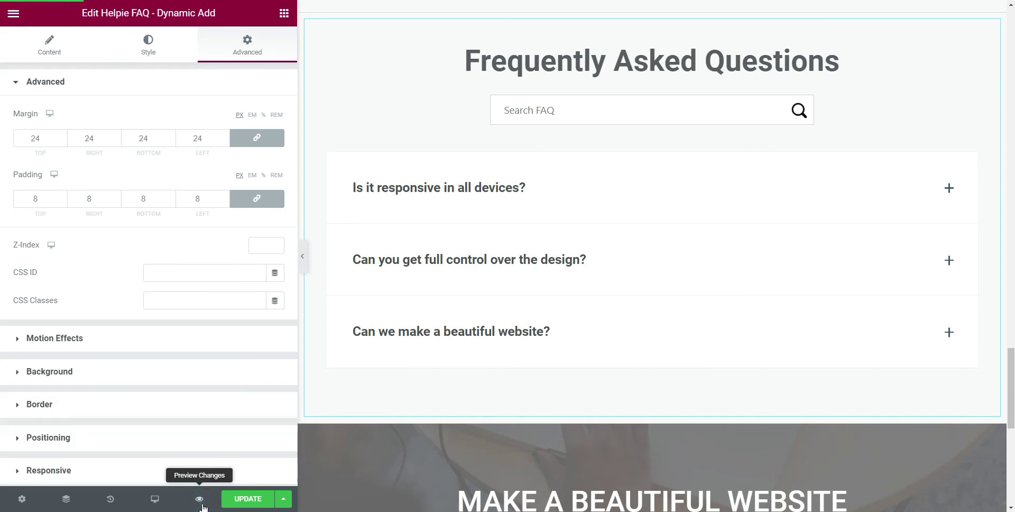
# Step: Preview the live page and toggle the Real time stats, Multilingual & translatable and Amazingly responsive items
pyautogui.click(200, 501)
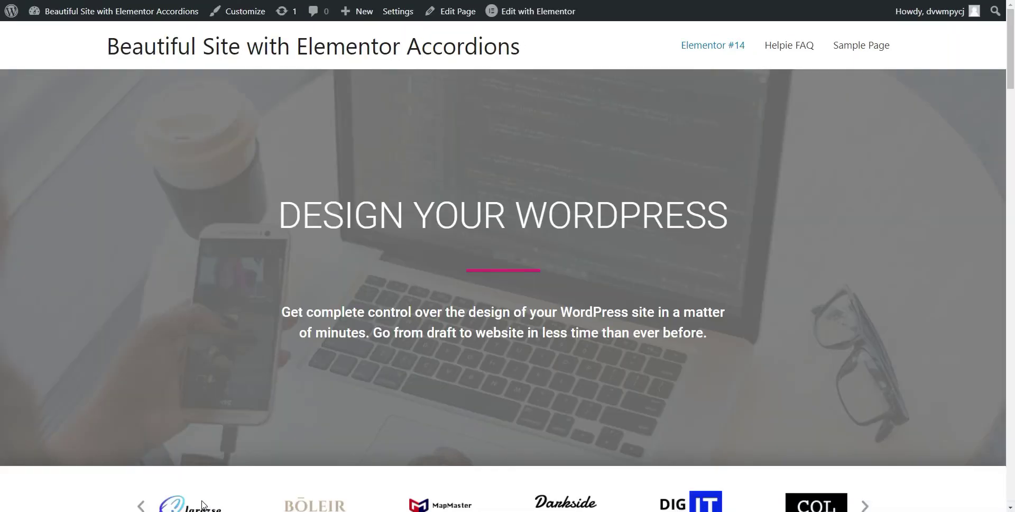
pyautogui.scroll(-6, 485, 189)
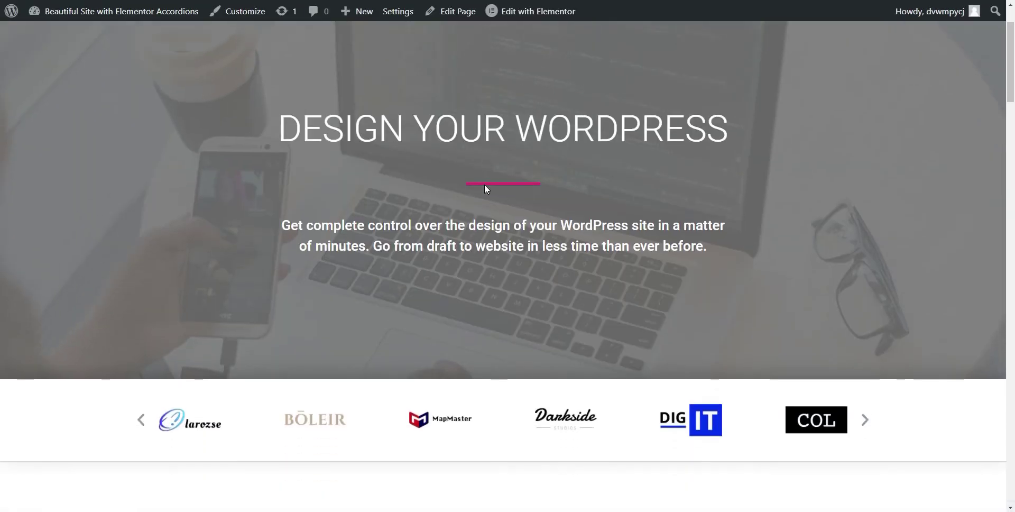
pyautogui.scroll(-7, 487, 189)
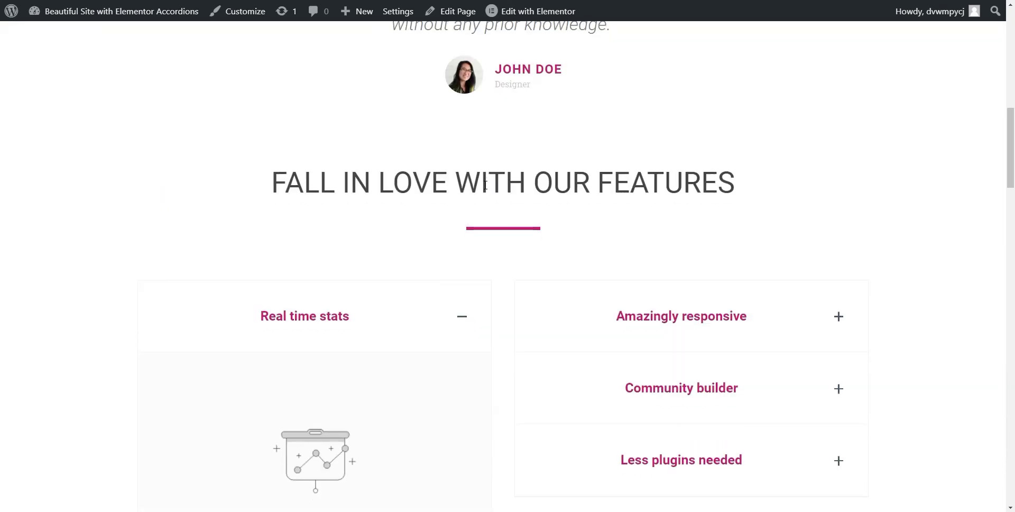
pyautogui.click(400, 258)
pyautogui.scroll(-1, 407, 258)
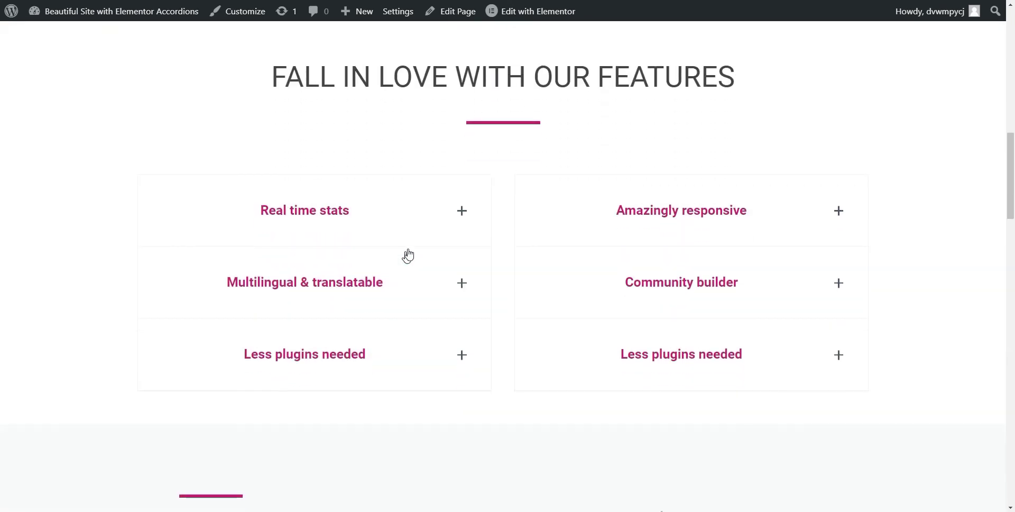
pyautogui.click(404, 274)
pyautogui.click(407, 273)
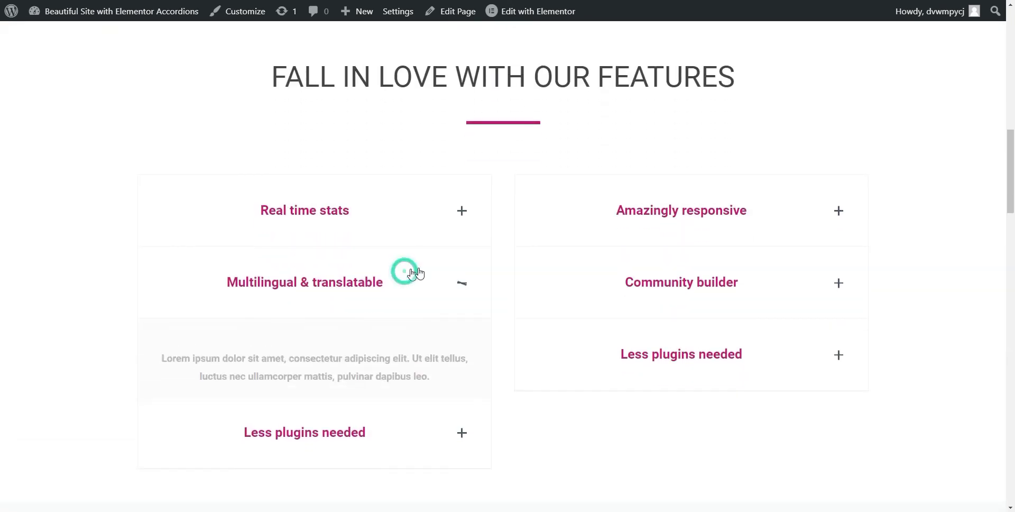
pyautogui.click(648, 210)
pyautogui.click(649, 210)
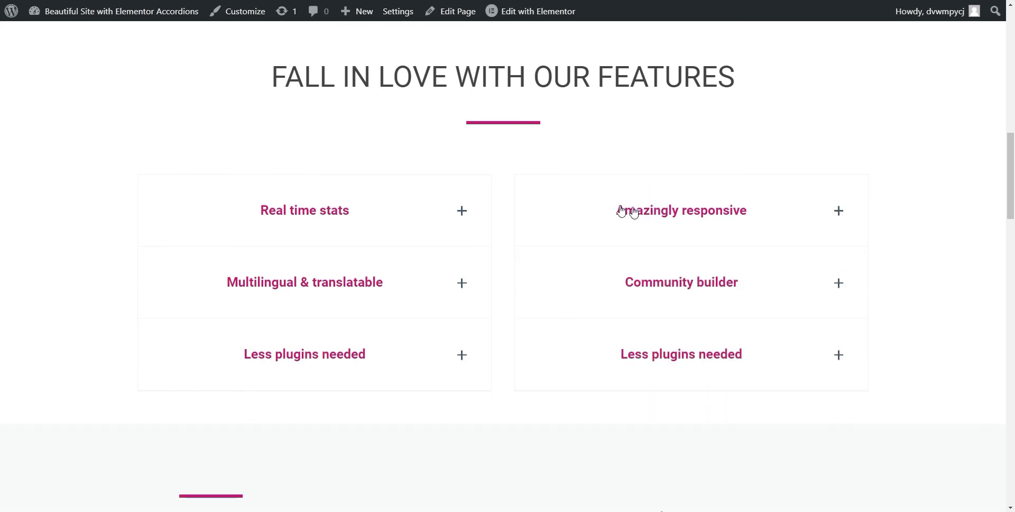
# Step: Expand and collapse the 'Is it responsive in all devices?' question in the FAQ section
pyautogui.scroll(-7, 589, 213)
pyautogui.scroll(-20, 594, 222)
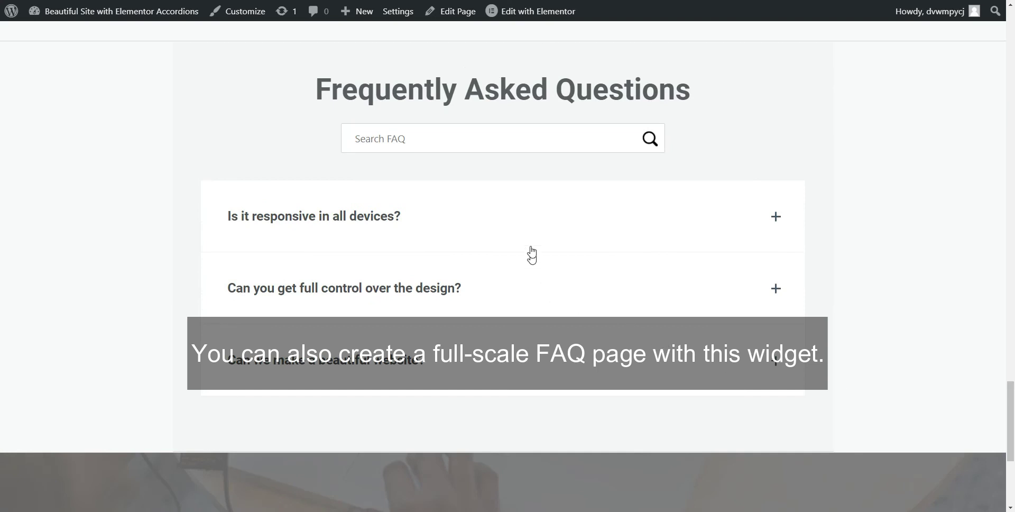
pyautogui.click(534, 233)
pyautogui.click(537, 233)
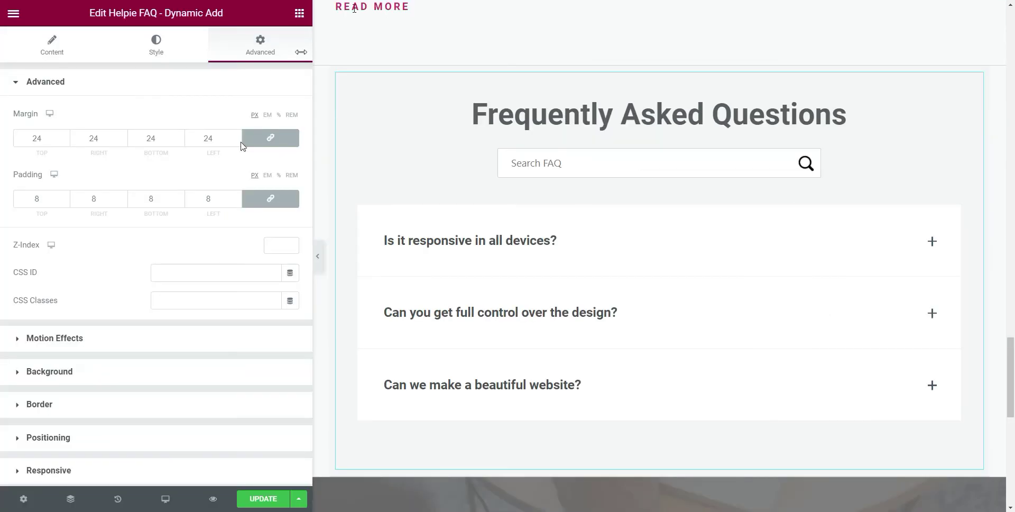
# Step: Save the page changes with UPDATE in the Elementor footer
pyautogui.click(267, 503)
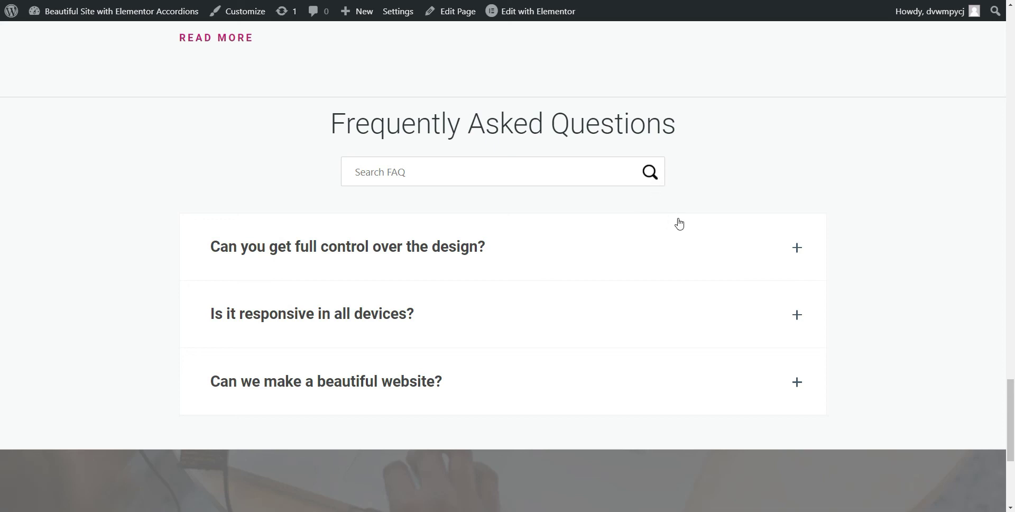
# Step: Search the live FAQ for 'is i', then clear the query to list all questions
pyautogui.click(569, 163)
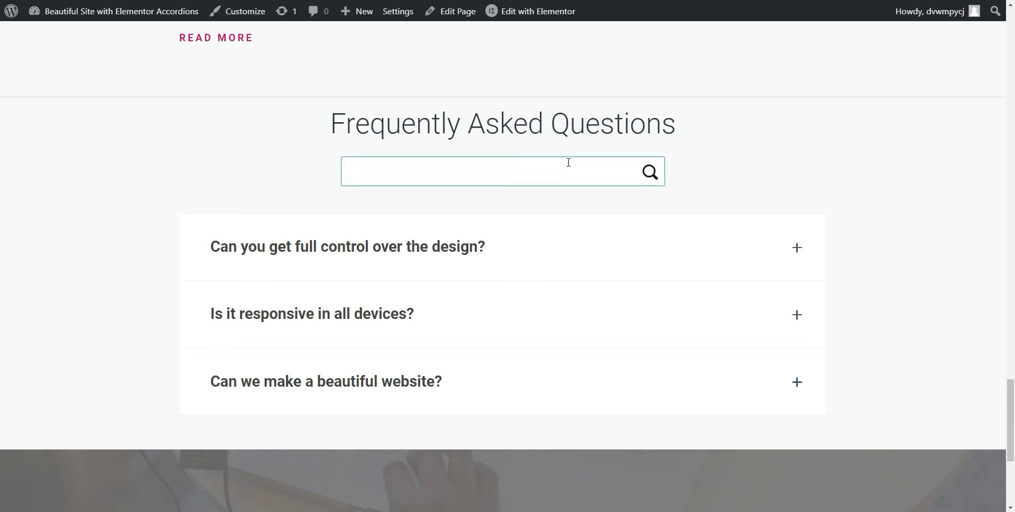
pyautogui.write('is i')
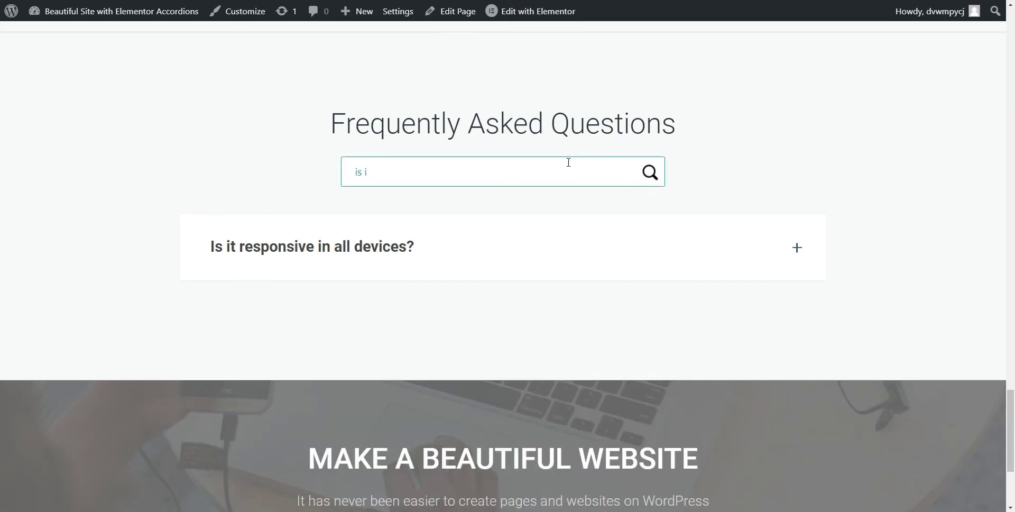
pyautogui.press('BackSpace')
pyautogui.press('BackSpace')
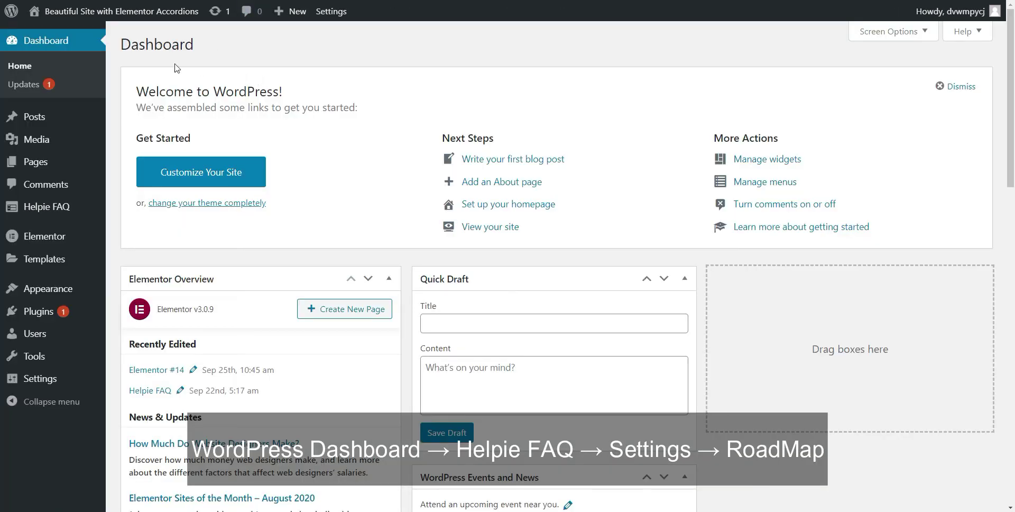
# Step: Open Helpie FAQ Settings from the admin sidebar and show its Roadmap tab
pyautogui.moveTo(23, 217)
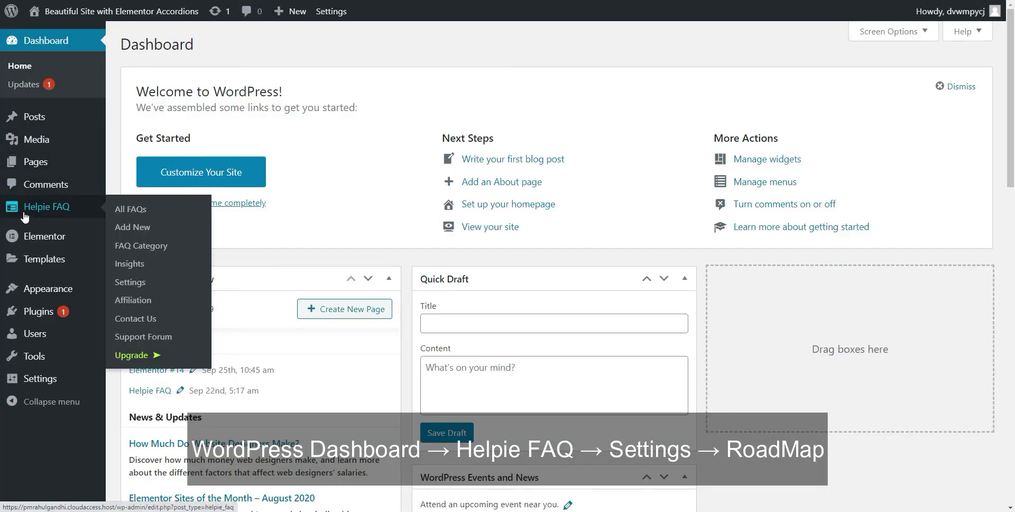
pyautogui.click(126, 287)
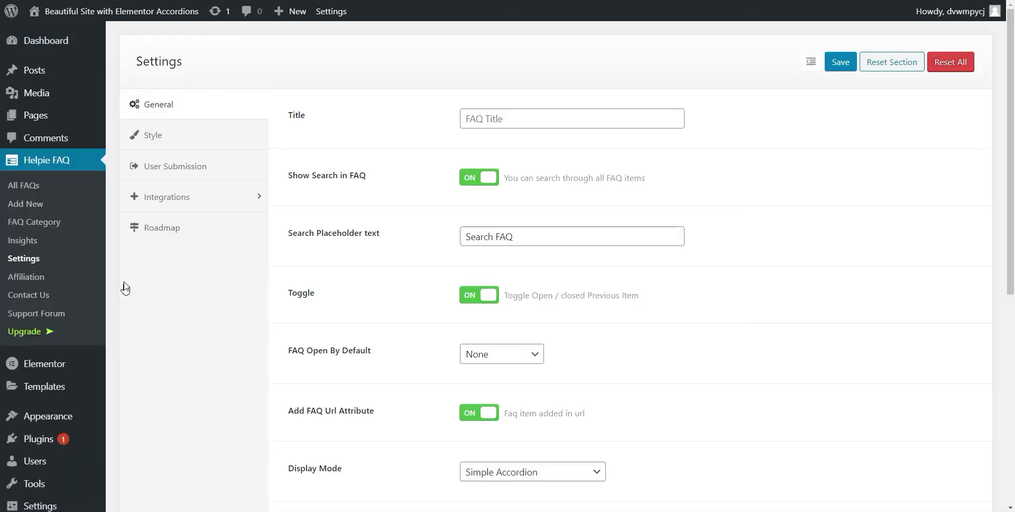
pyautogui.click(166, 232)
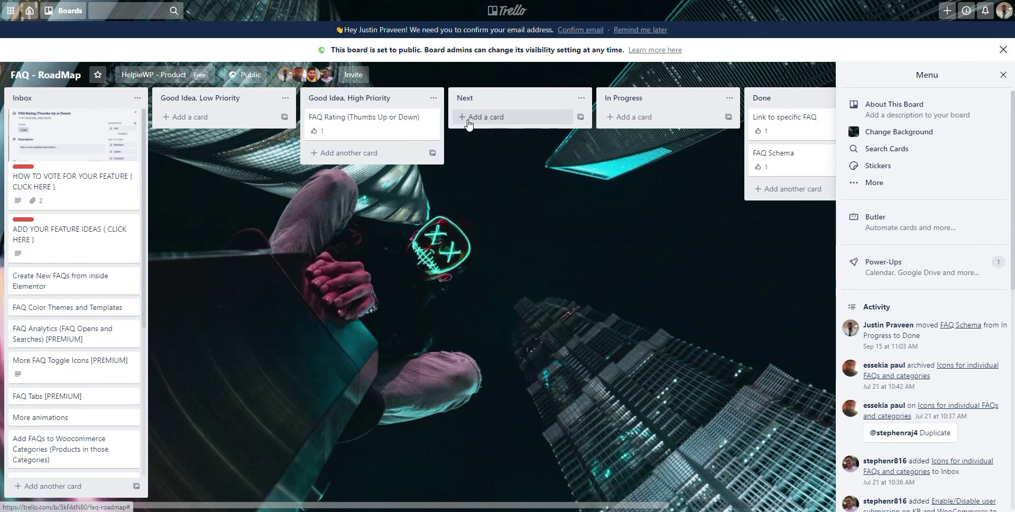
# Step: Zoom in on the FAQ - RoadMap board, close the board menu, and browse the Inbox list
pyautogui.hotkey('ctrl', '+')
pyautogui.hotkey('ctrl', '+')
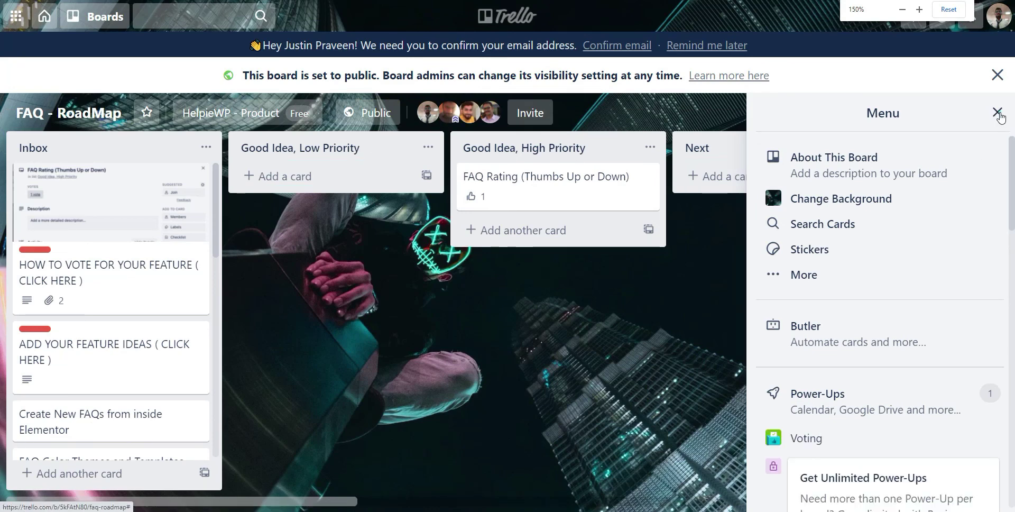
pyautogui.click(997, 109)
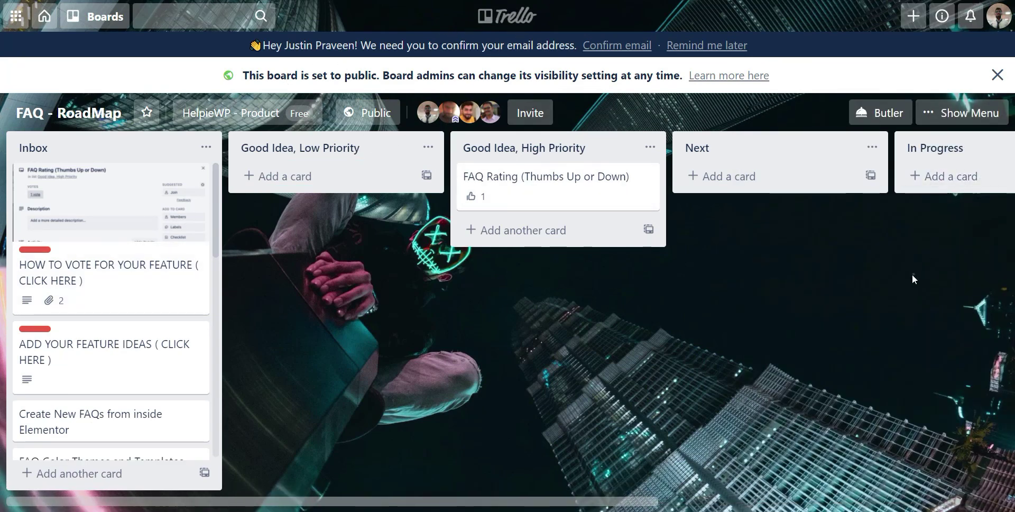
pyautogui.moveTo(850, 215); pyautogui.dragTo(899, 296)
pyautogui.scroll(-3, 61, 261)
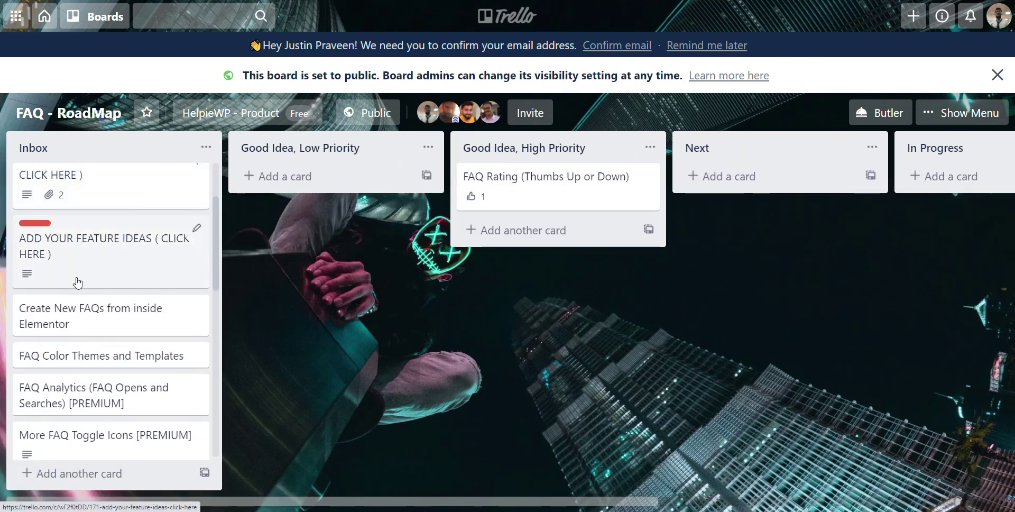
pyautogui.scroll(2, 90, 291)
pyautogui.scroll(-4, 98, 292)
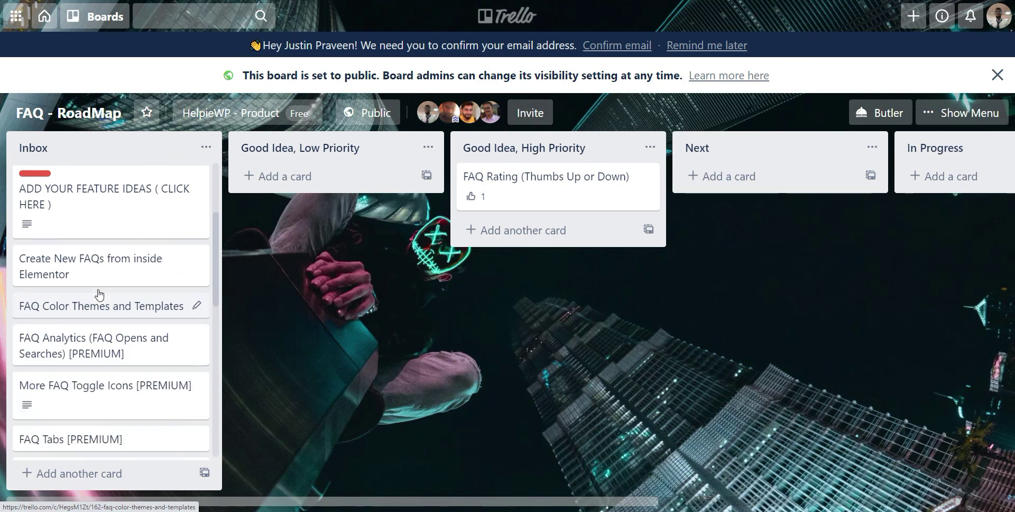
pyautogui.scroll(-2, 99, 294)
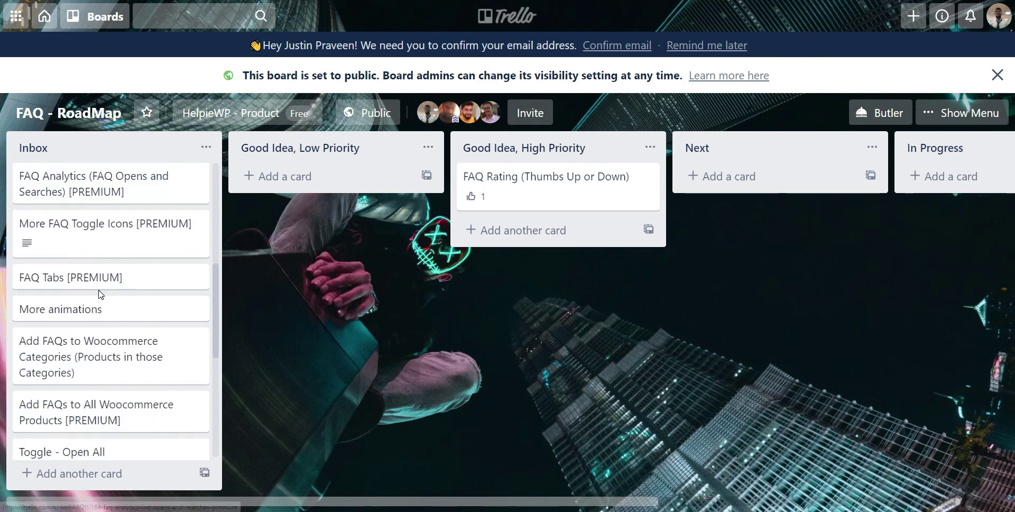
pyautogui.scroll(2, 110, 290)
pyautogui.scroll(3, 110, 290)
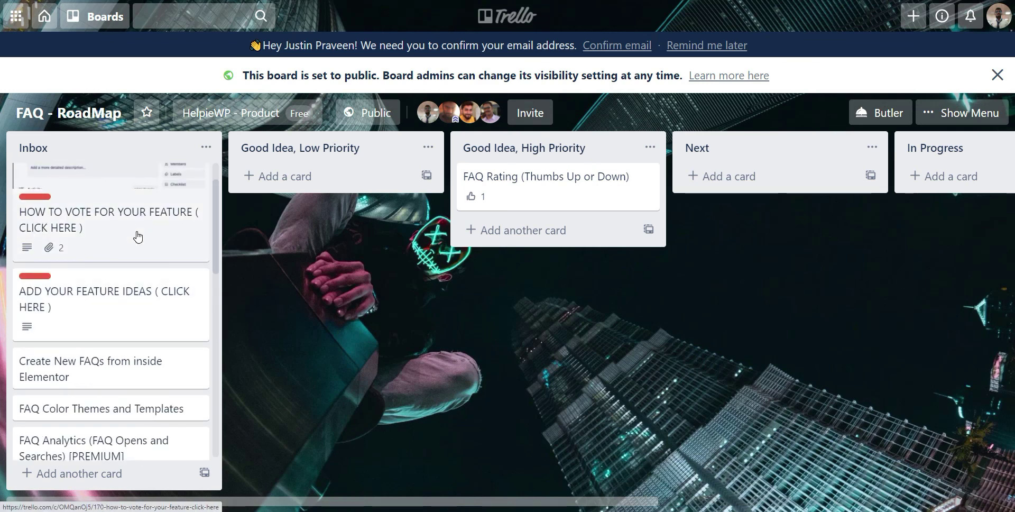
pyautogui.scroll(-2, 136, 254)
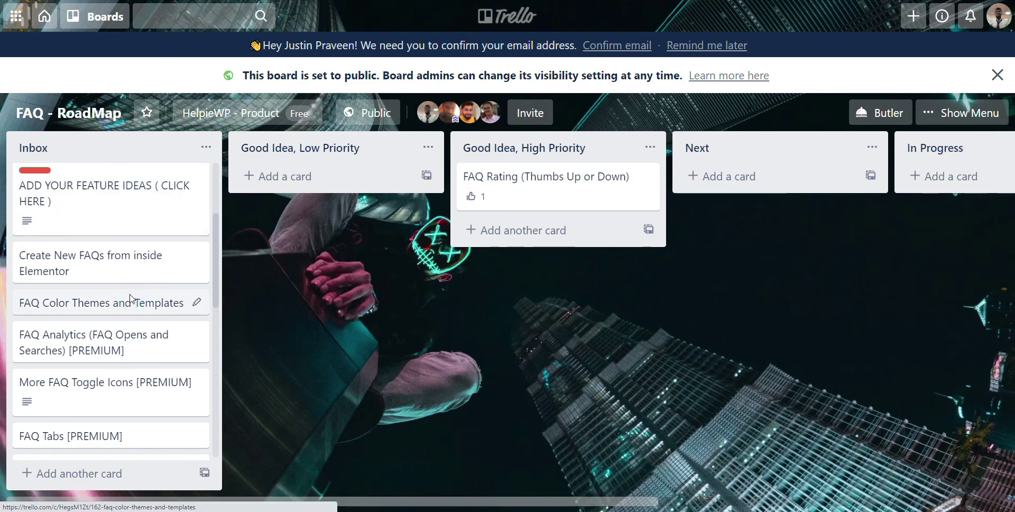
# Step: Open and close the FAQ Color Themes and Templates card, then start and cancel a new Inbox card
pyautogui.click(131, 299)
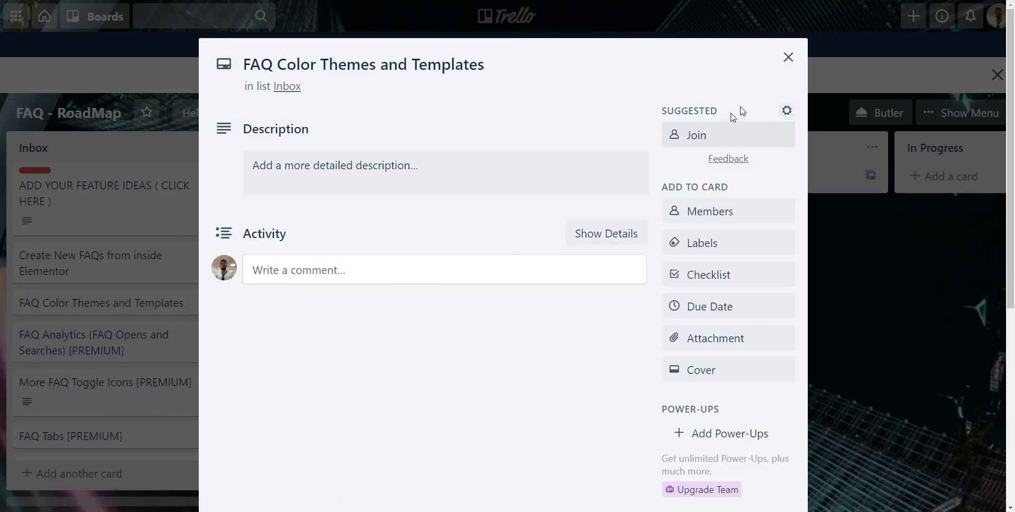
pyautogui.click(788, 57)
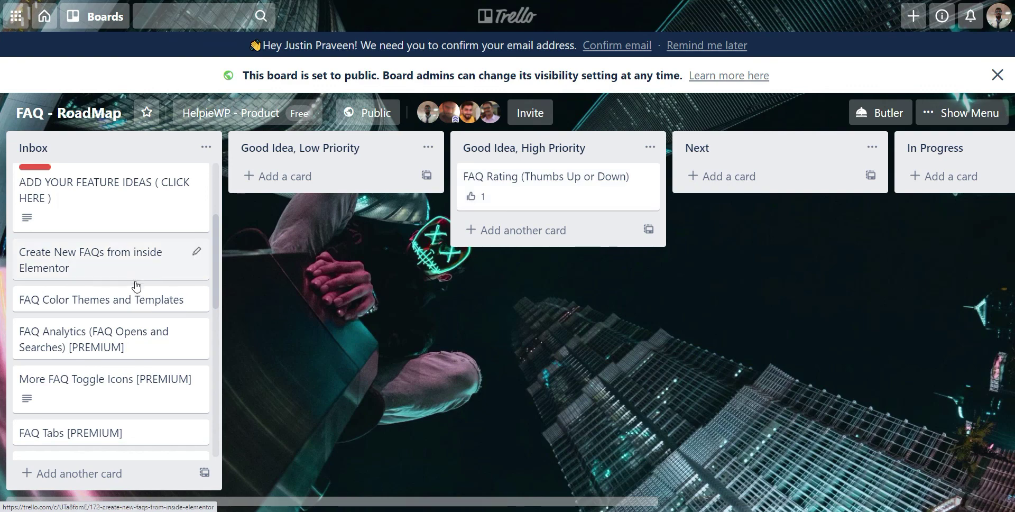
pyautogui.scroll(-6, 137, 288)
pyautogui.click(101, 478)
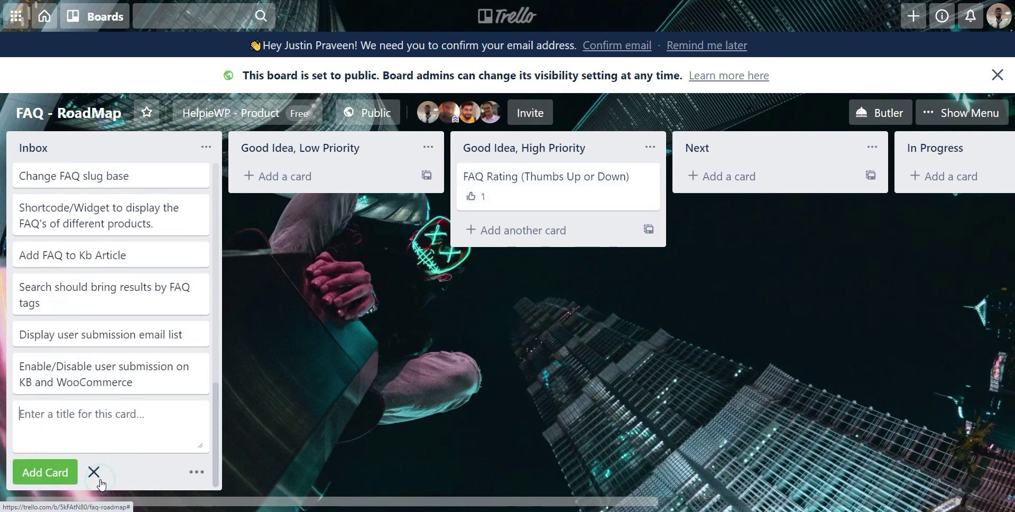
pyautogui.click(96, 478)
pyautogui.scroll(5, 90, 394)
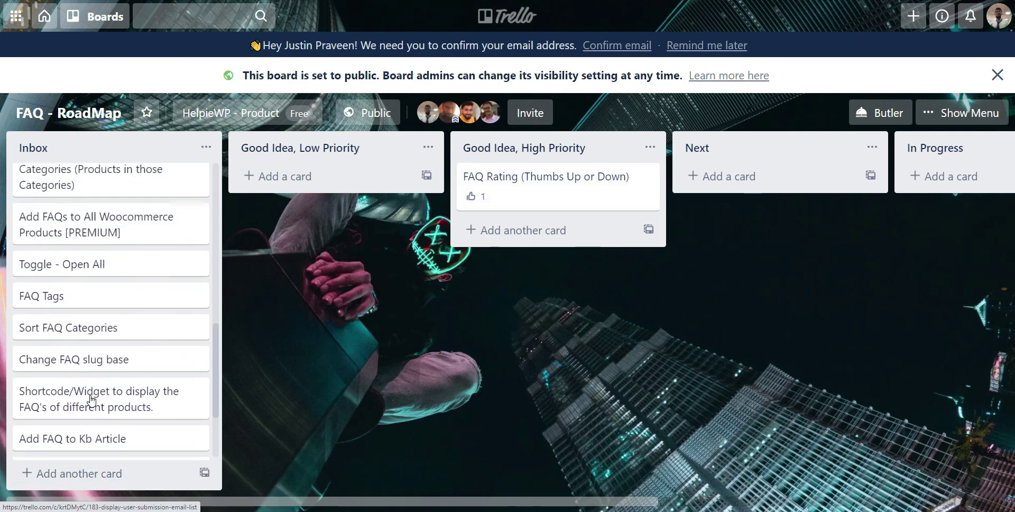
pyautogui.scroll(4, 91, 399)
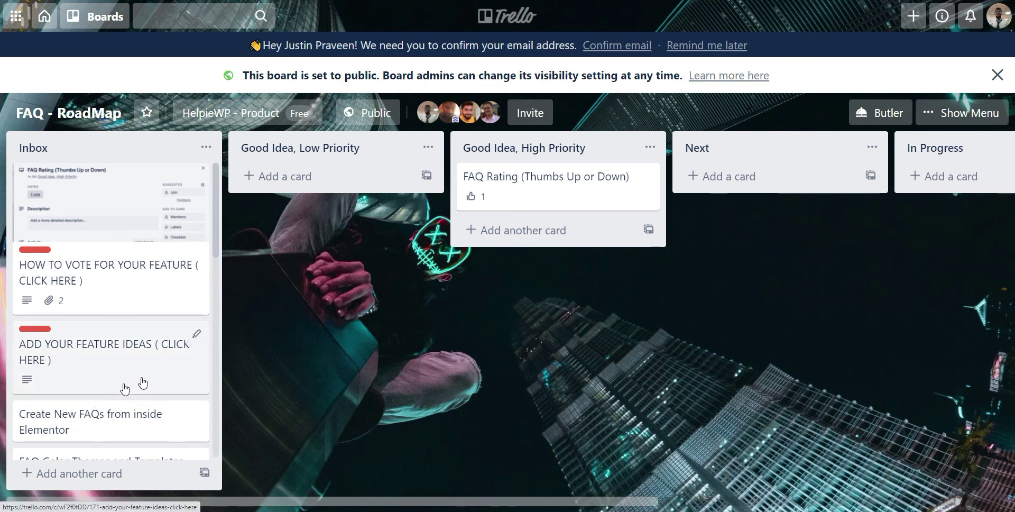